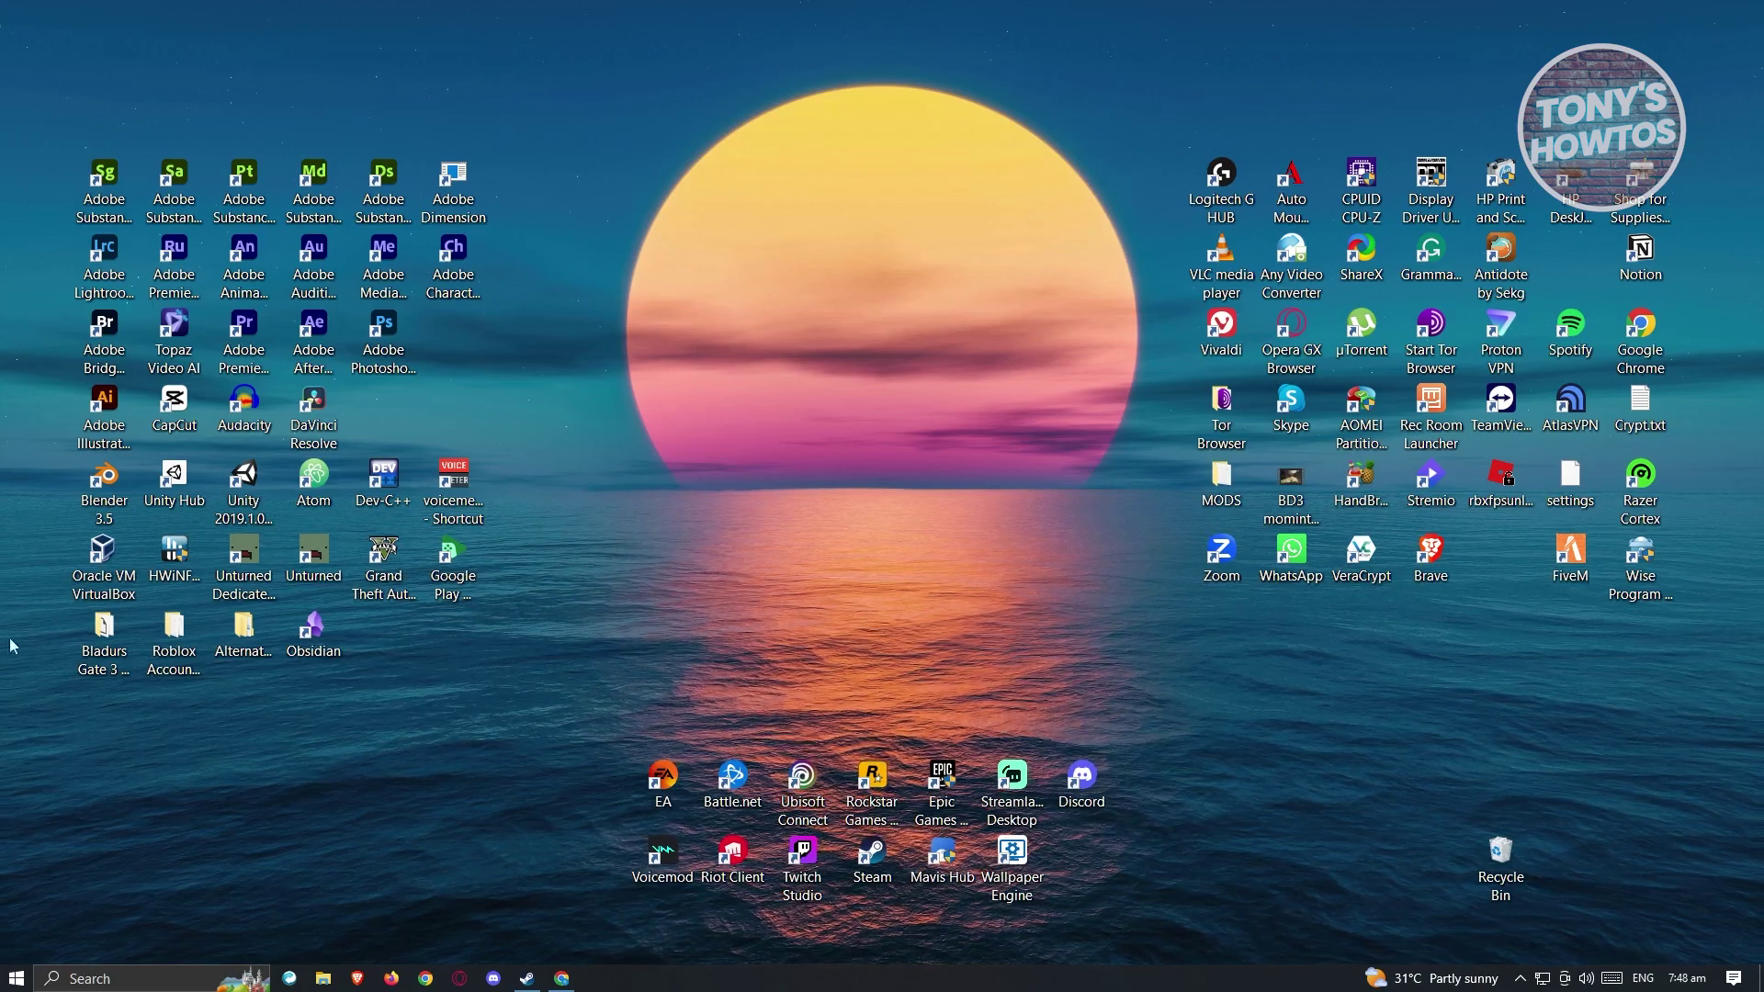
# Bring up the Obsidian website in the browser and download the Windows version of Obsidian.
pyautogui.click(563, 979)
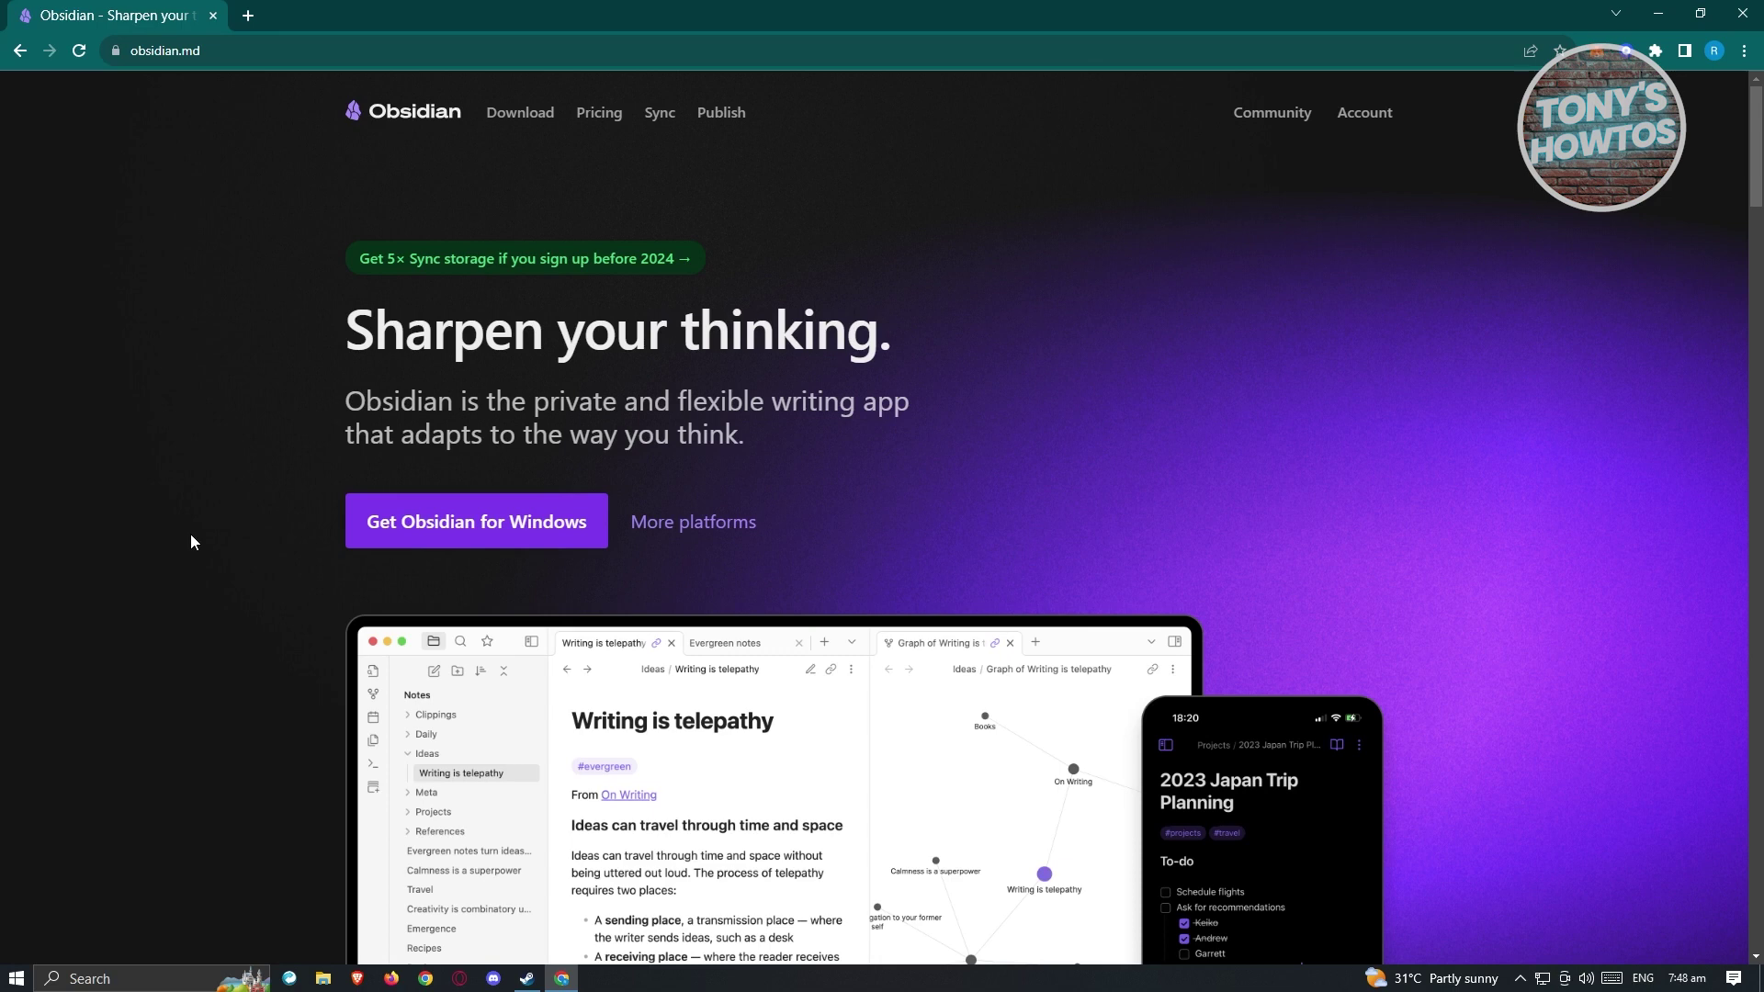
pyautogui.click(502, 520)
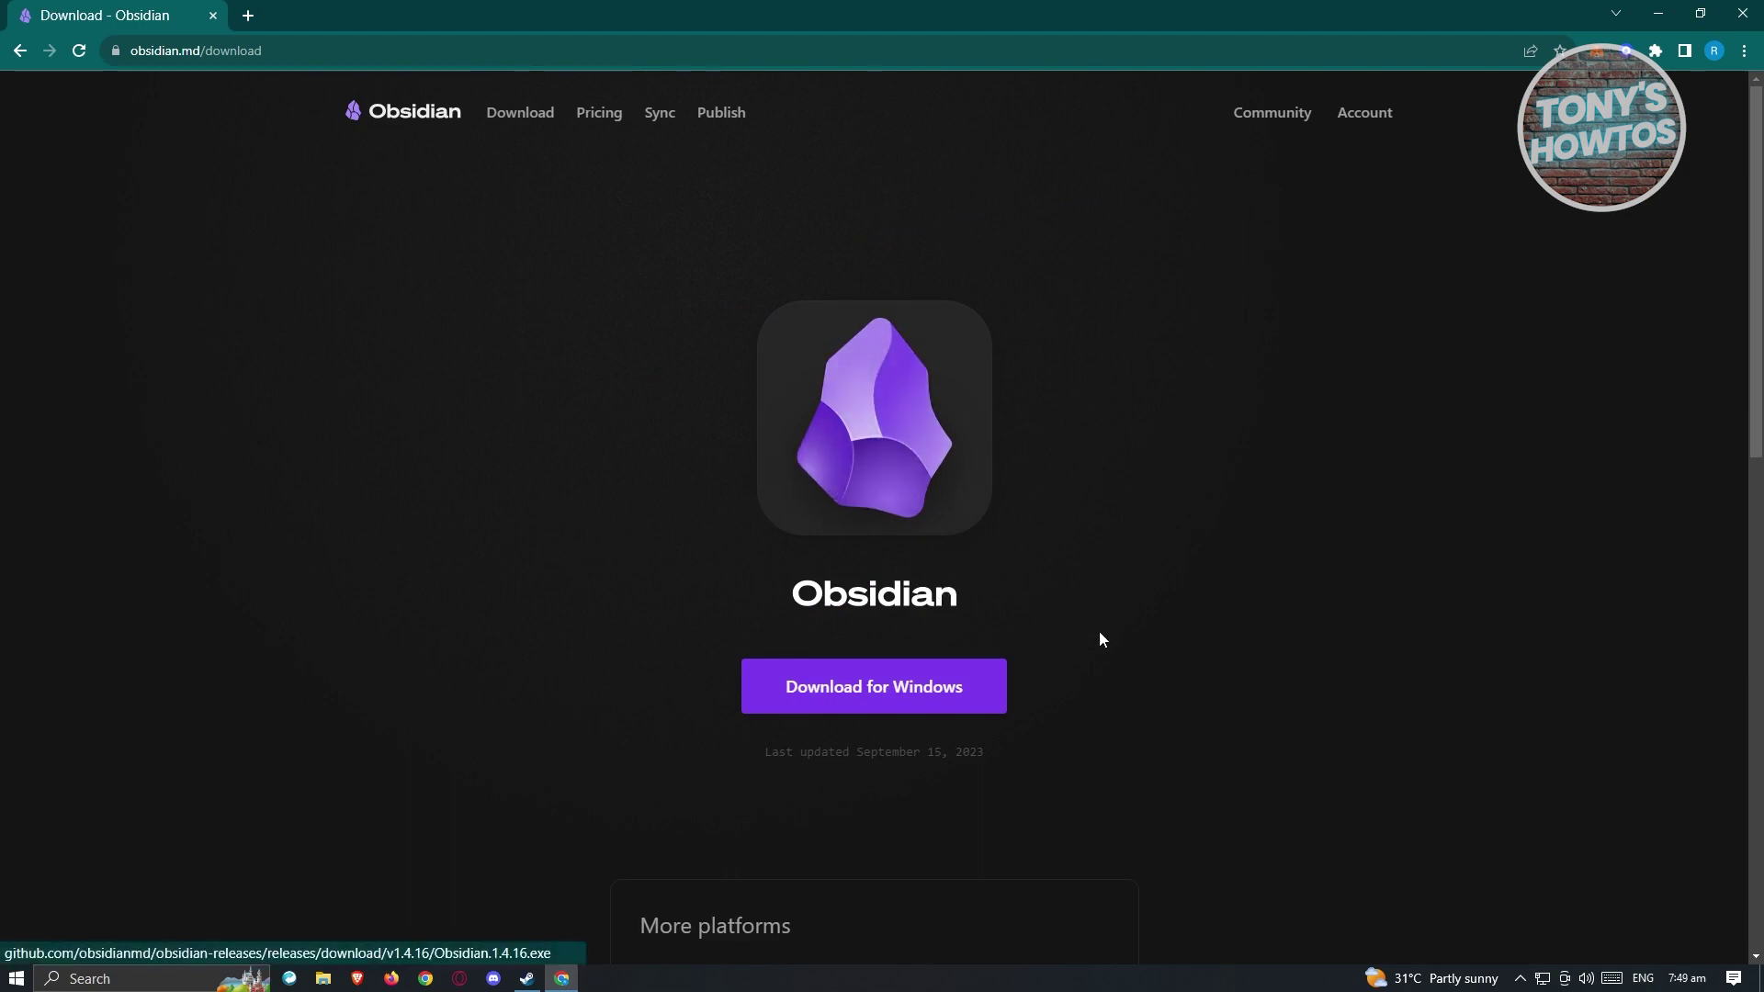
pyautogui.click(984, 705)
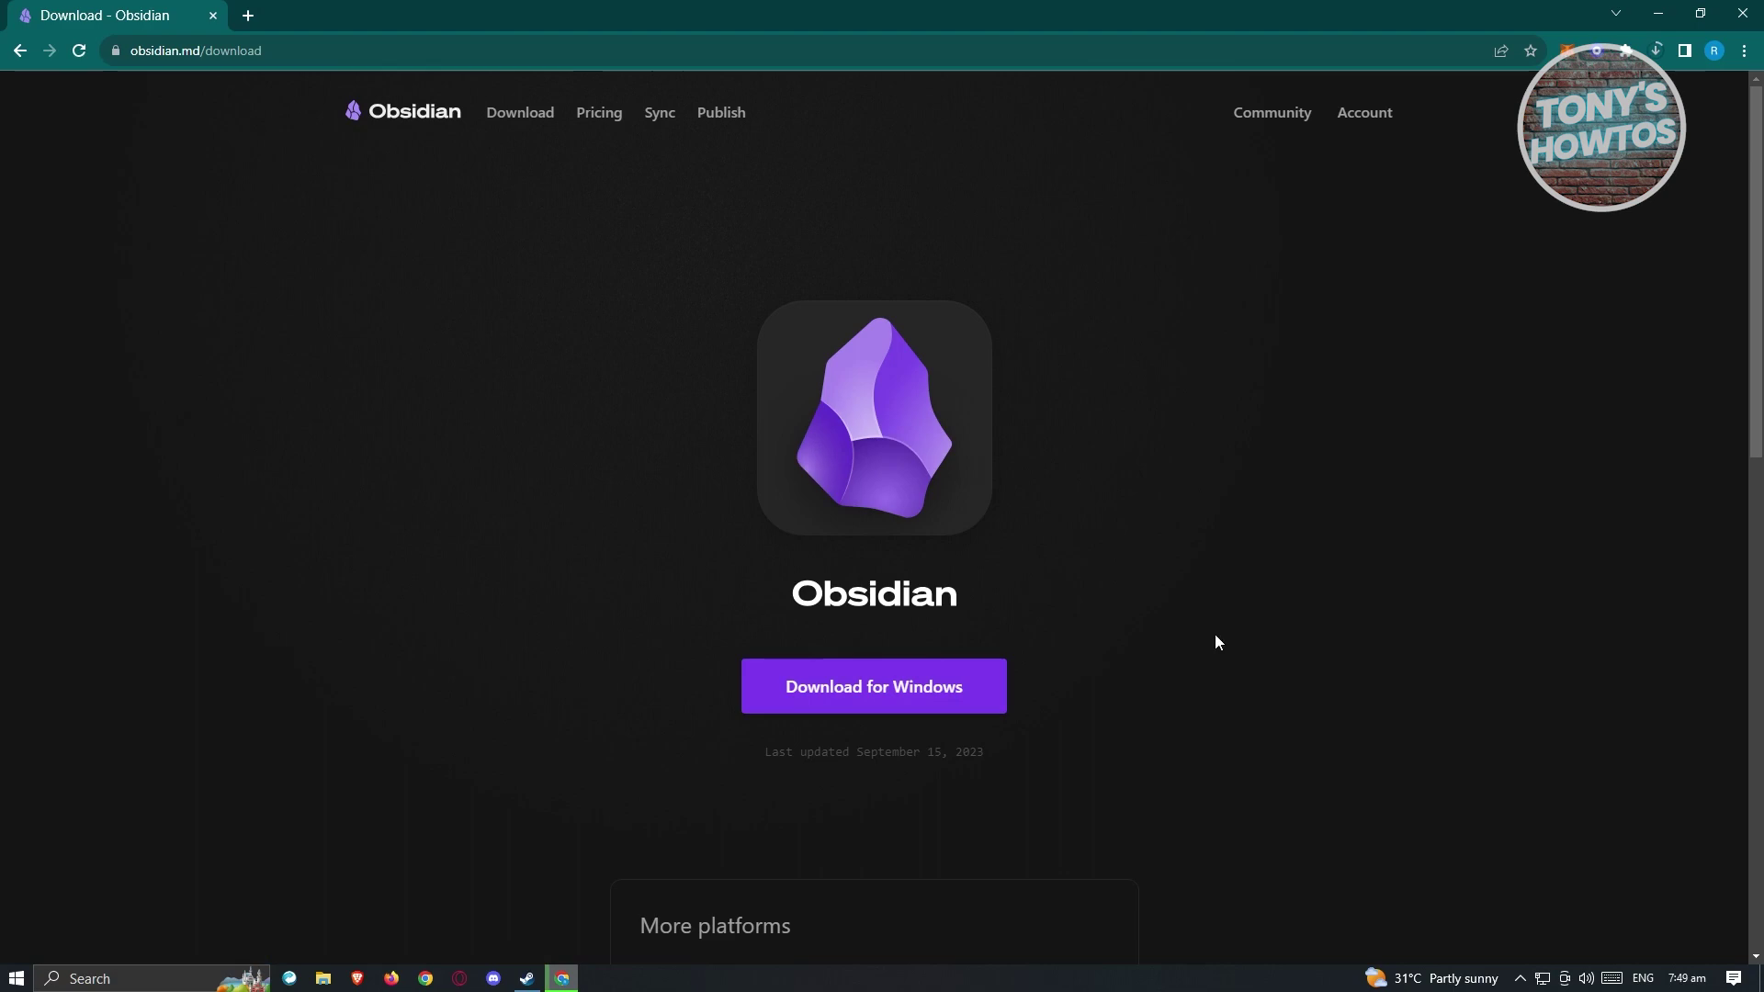
# Open the newly downloaded Obsidian.1.4.16 (1).exe installer and allow it to run.
pyautogui.click(1657, 52)
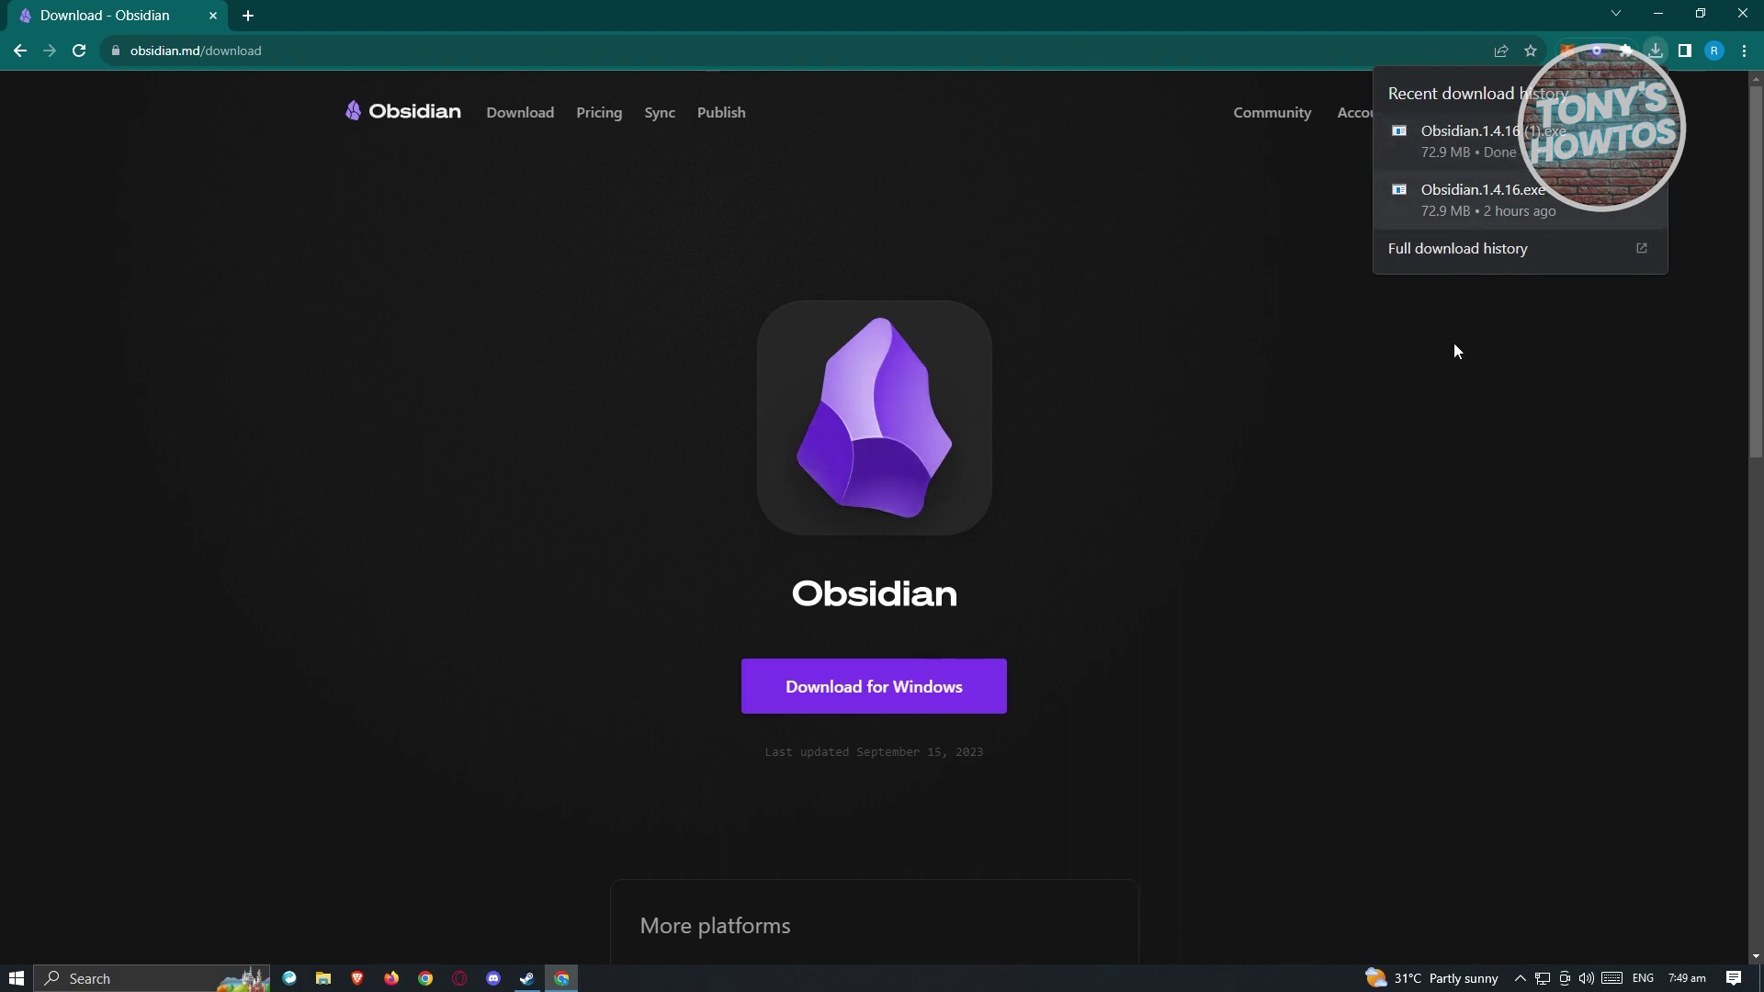
pyautogui.click(1472, 139)
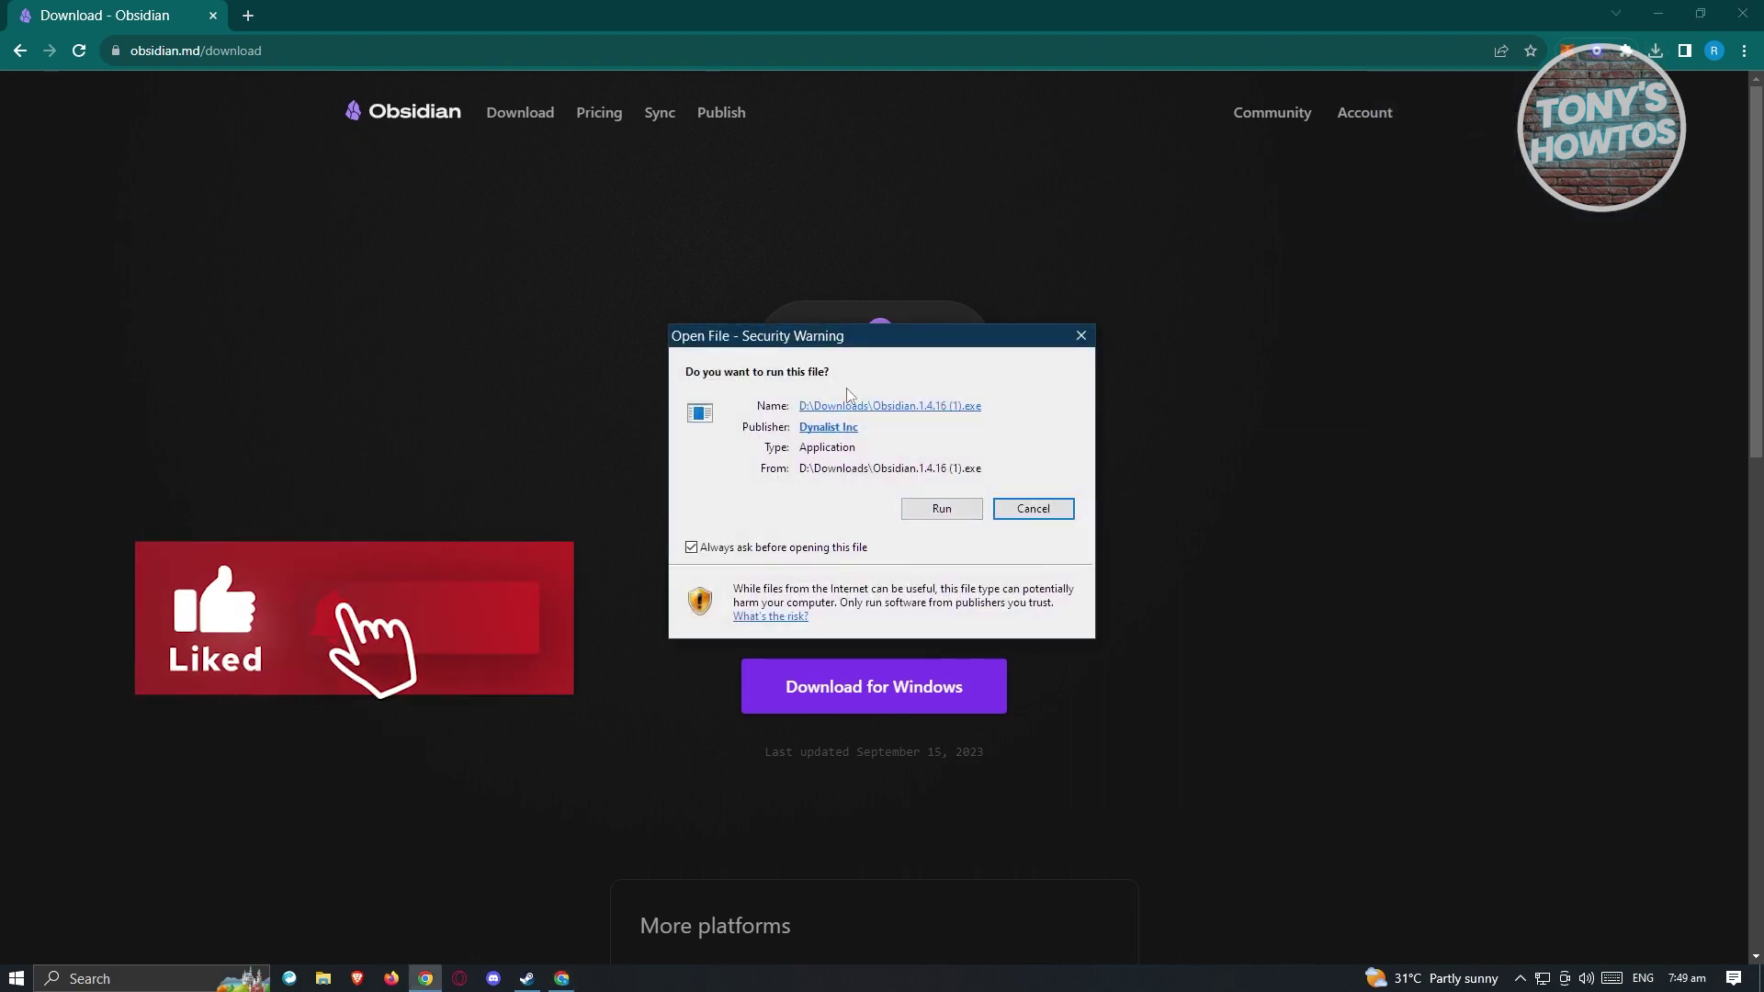
pyautogui.click(951, 521)
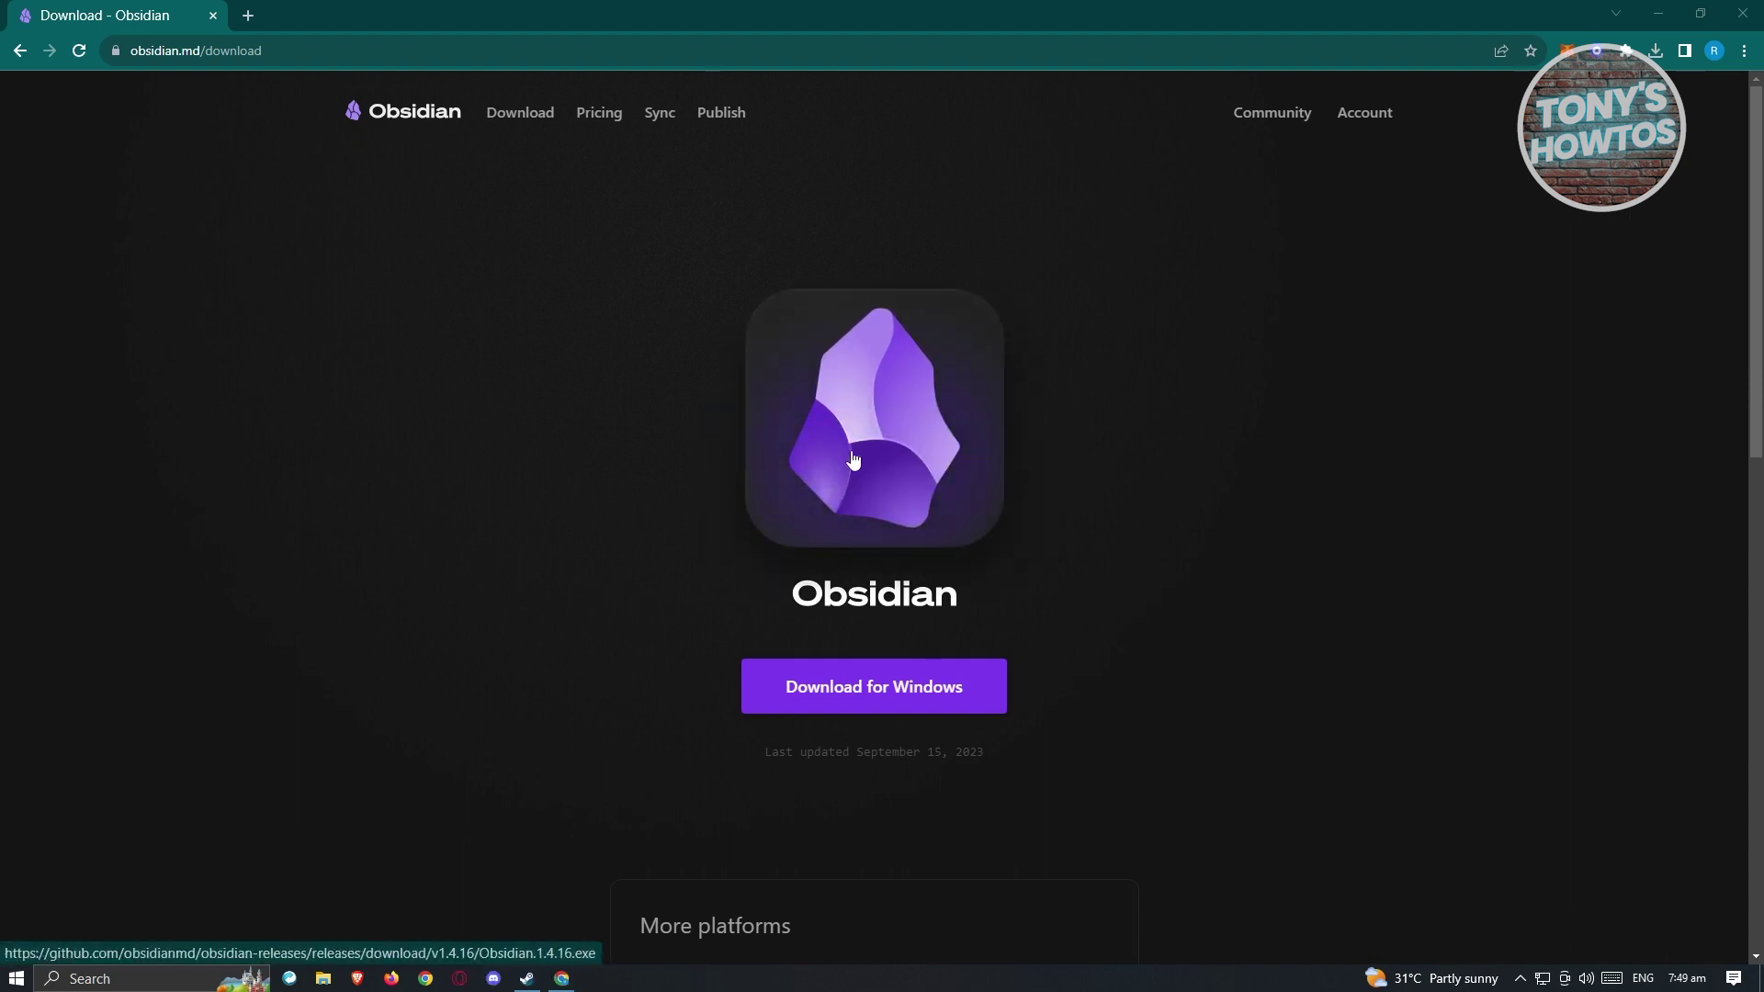
# Minimize the browser to reach the desktop and switch to the Obsidian app.
pyautogui.click(1659, 14)
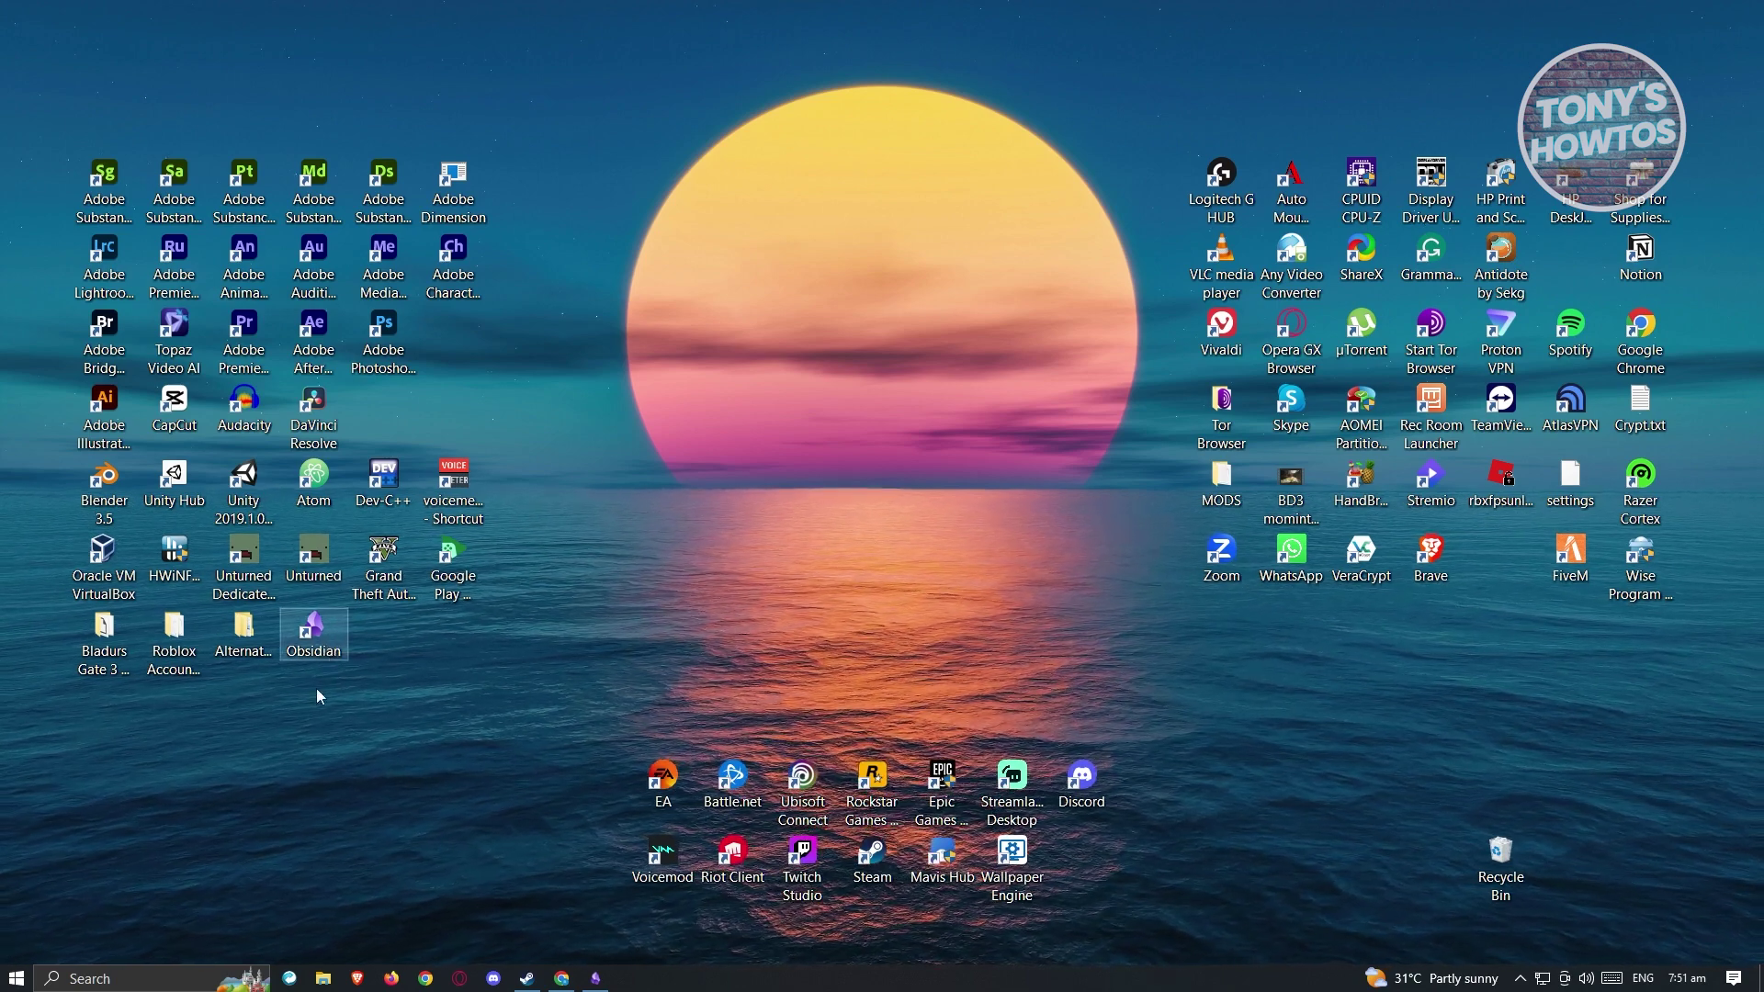
pyautogui.click(313, 632)
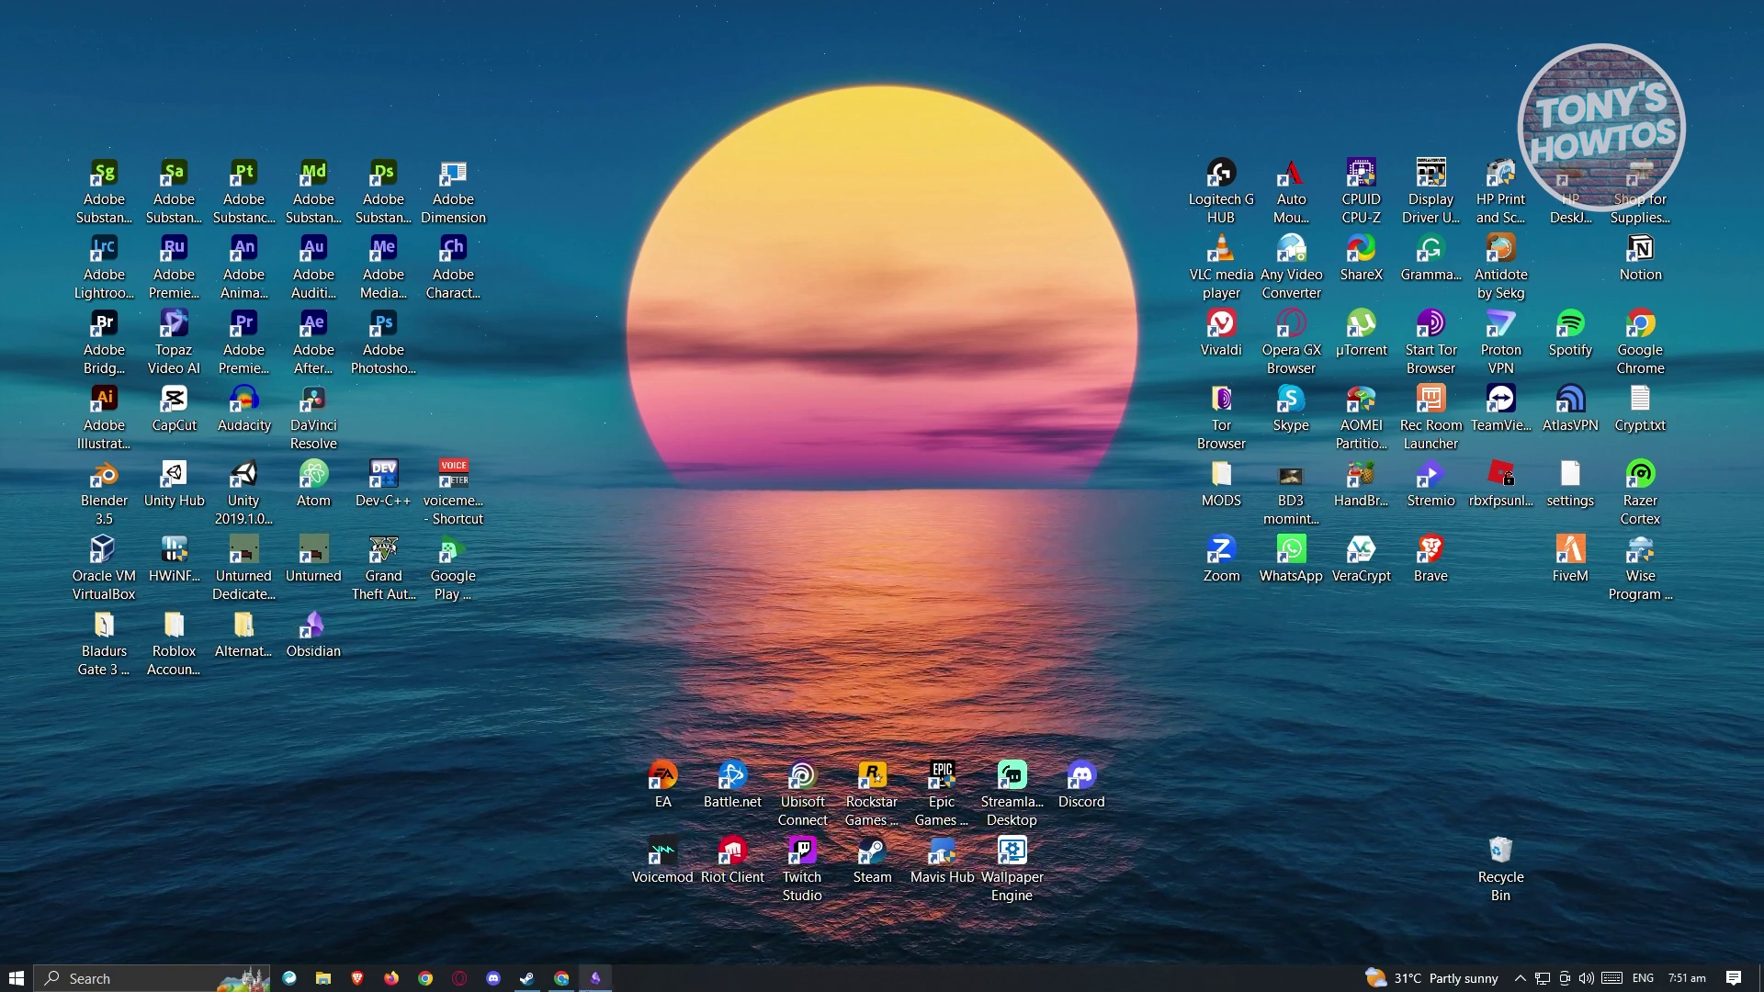
pyautogui.moveTo(595, 978)
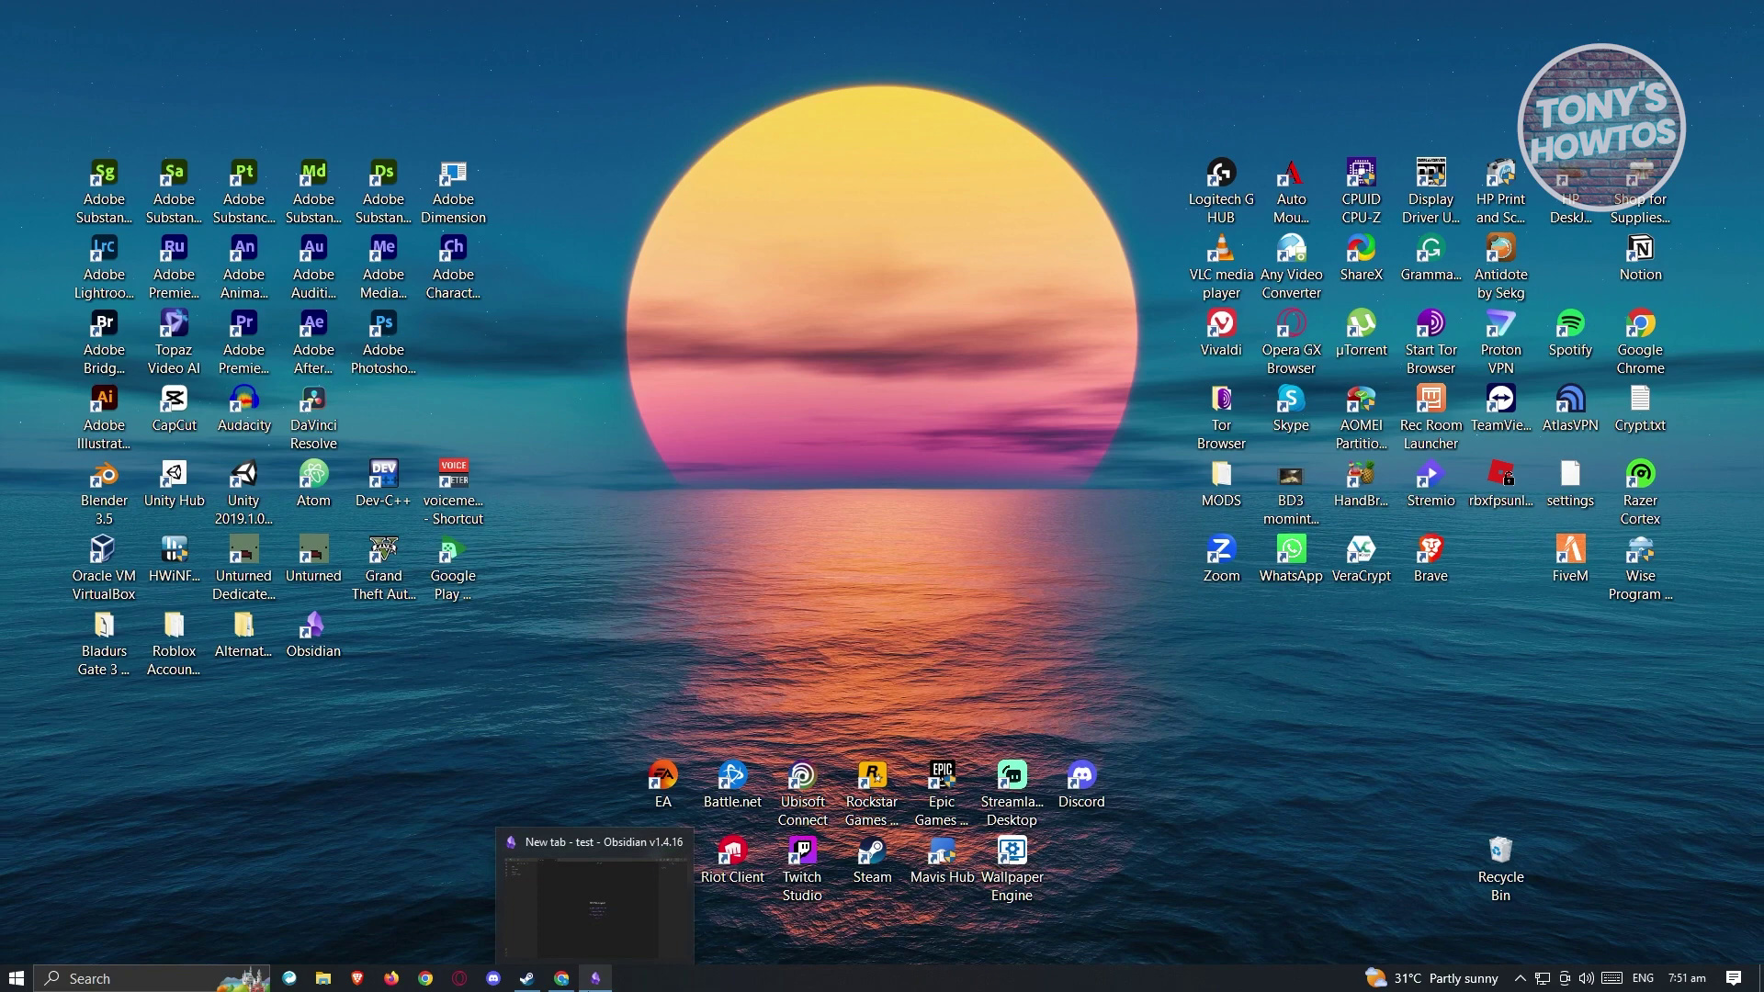
pyautogui.click(595, 978)
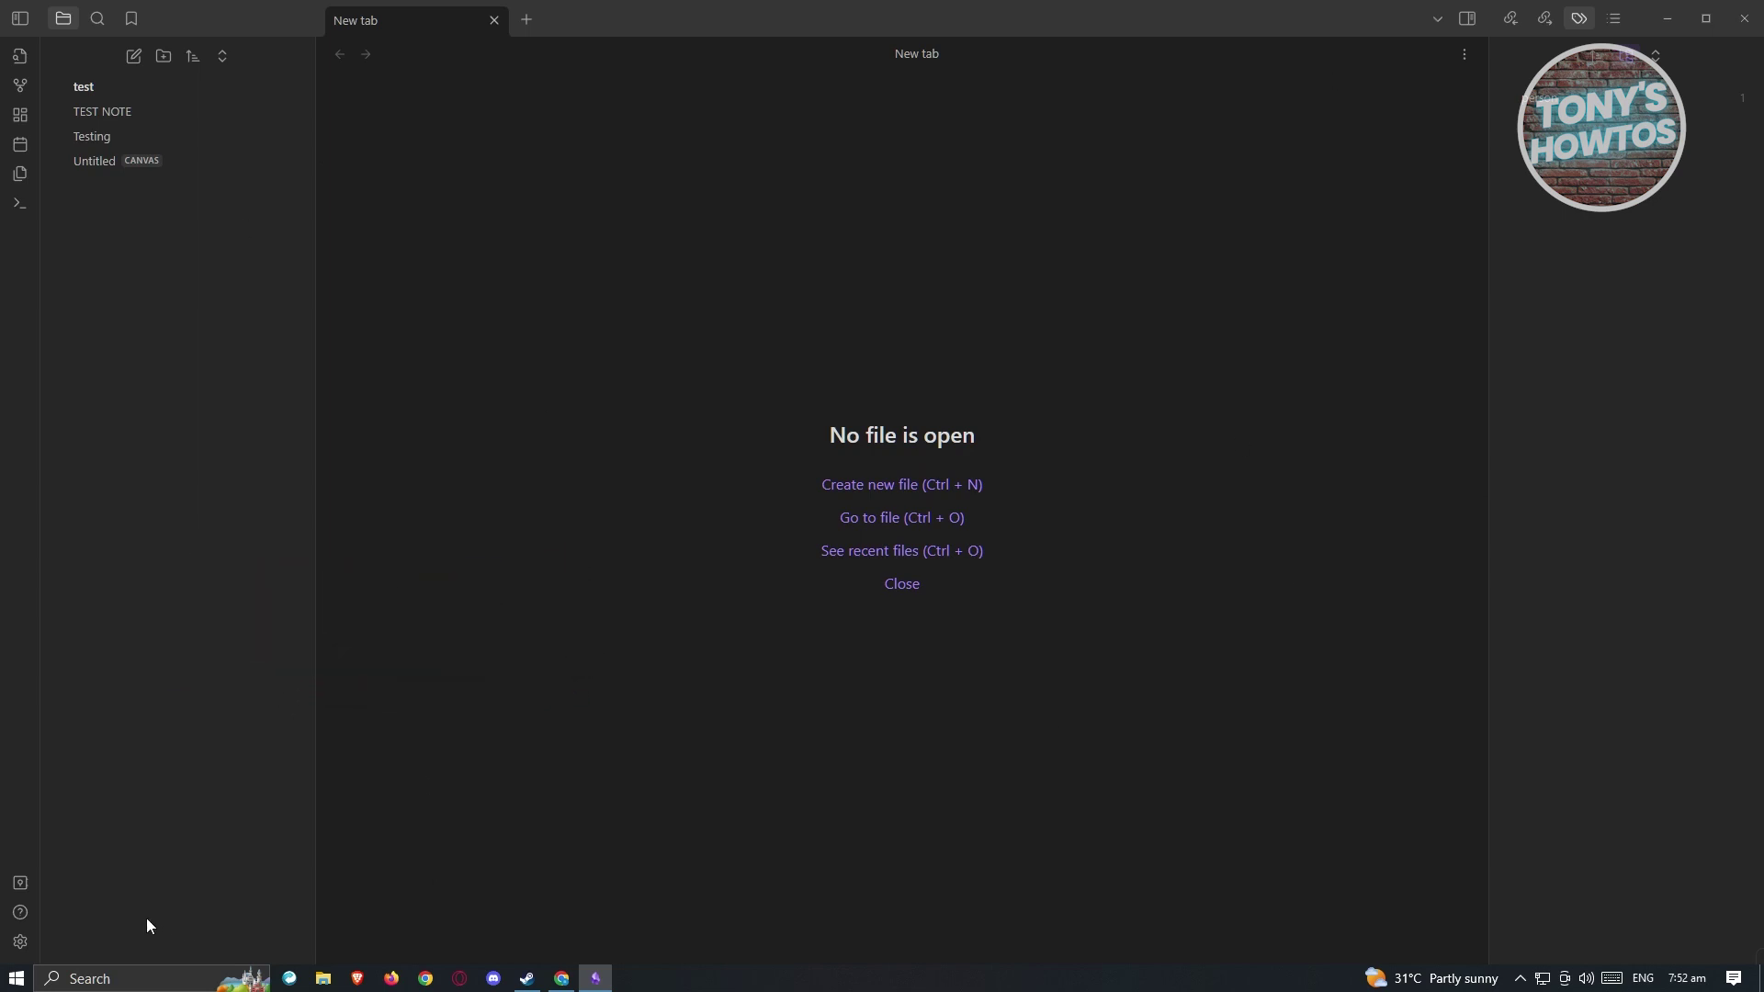
# Open Obsidian's vault manager, start creating a new local vault and name it SAMPLE.
pyautogui.click(20, 883)
pyautogui.moveTo(808, 191)
pyautogui.mouseDown()
pyautogui.moveTo(868, 163)
pyautogui.moveTo(771, 156)
pyautogui.moveTo(820, 183)
pyautogui.moveTo(793, 183)
pyautogui.mouseUp()
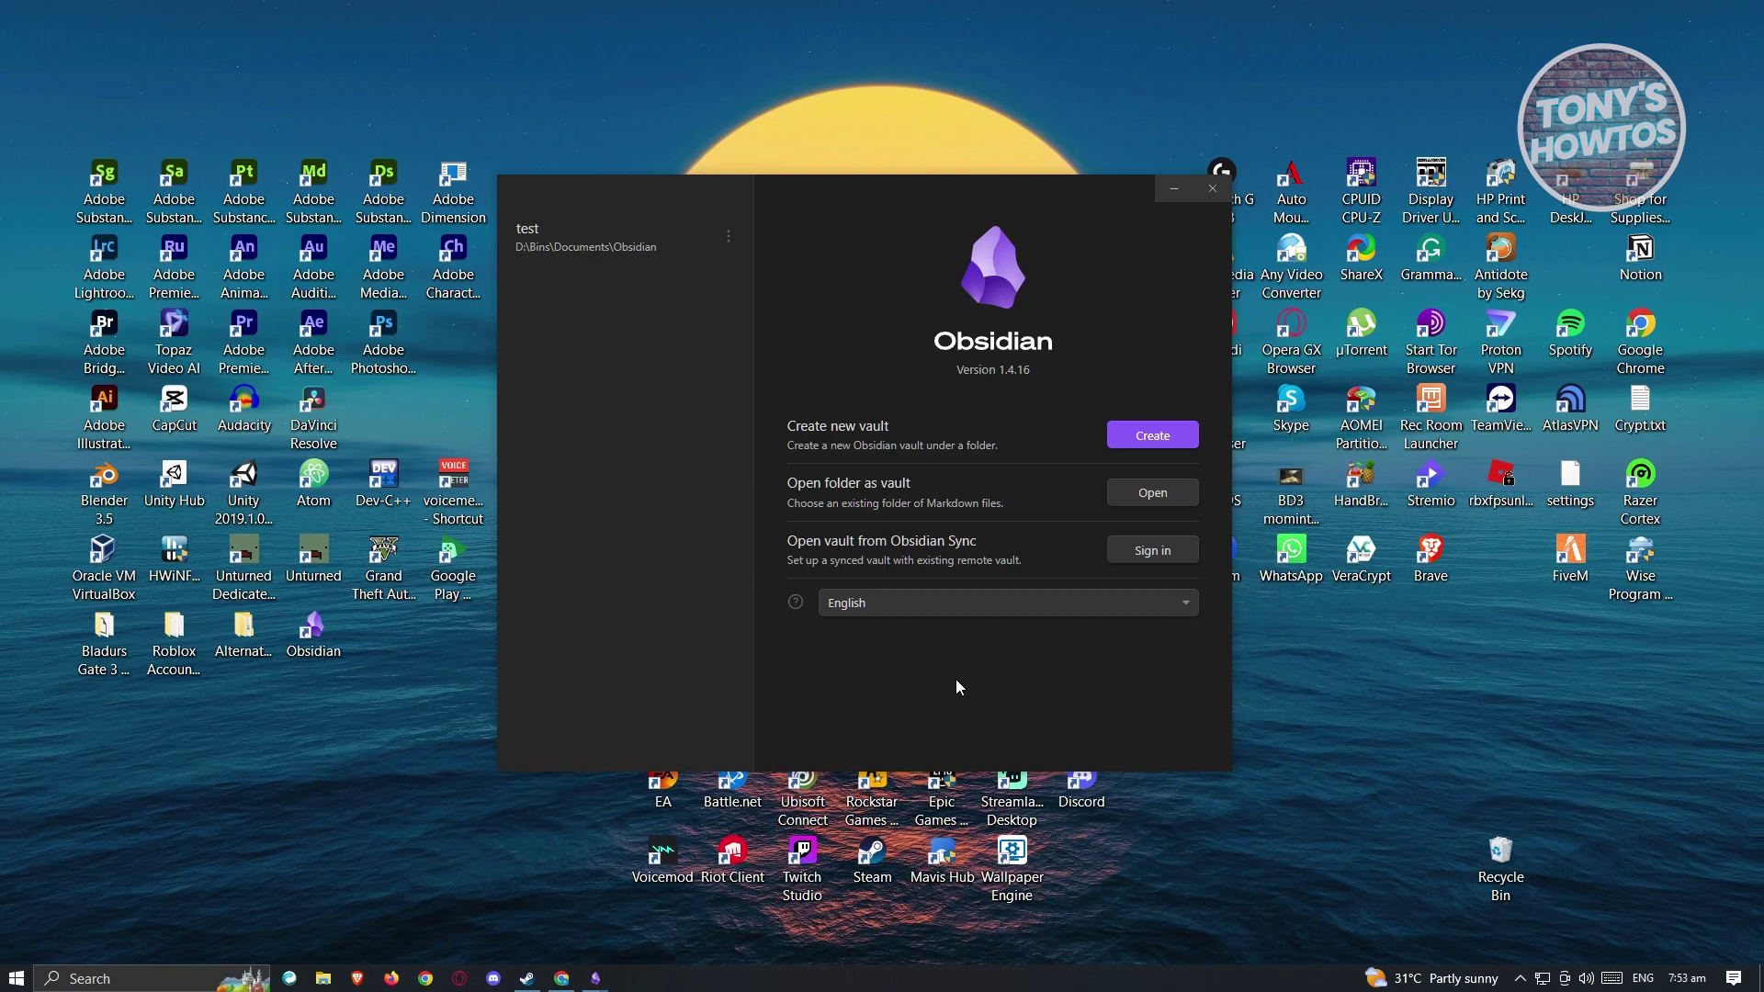
pyautogui.click(1153, 437)
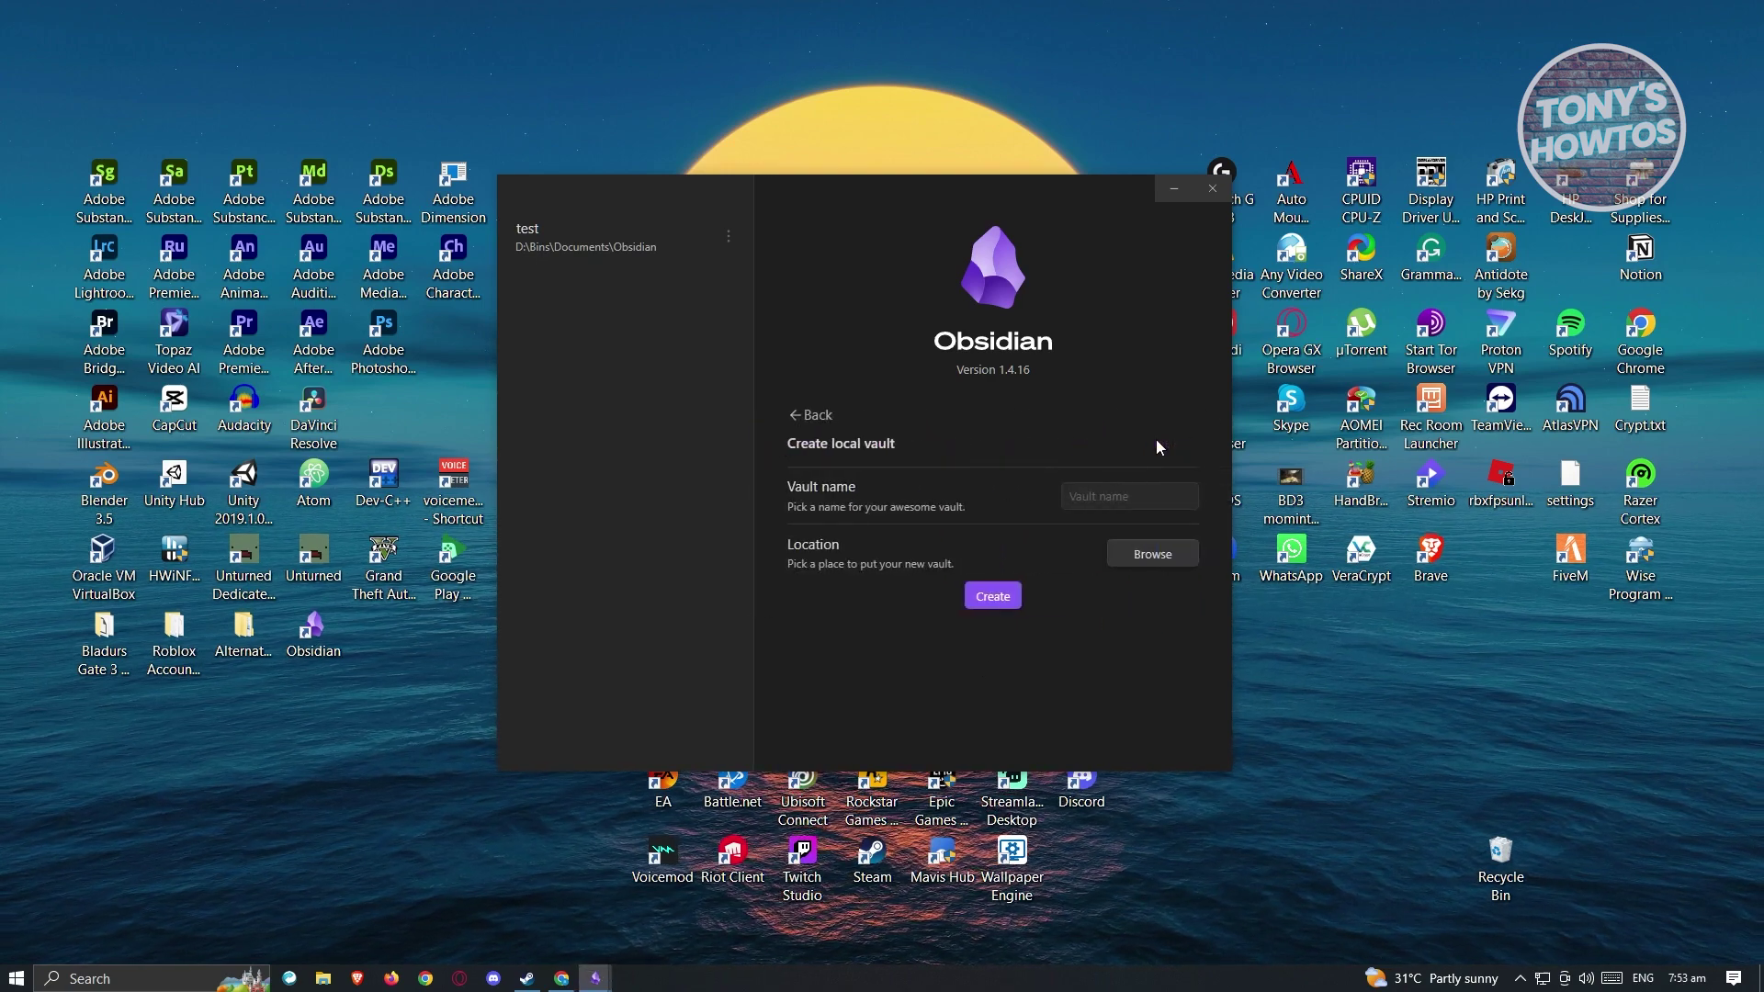
pyautogui.click(1159, 497)
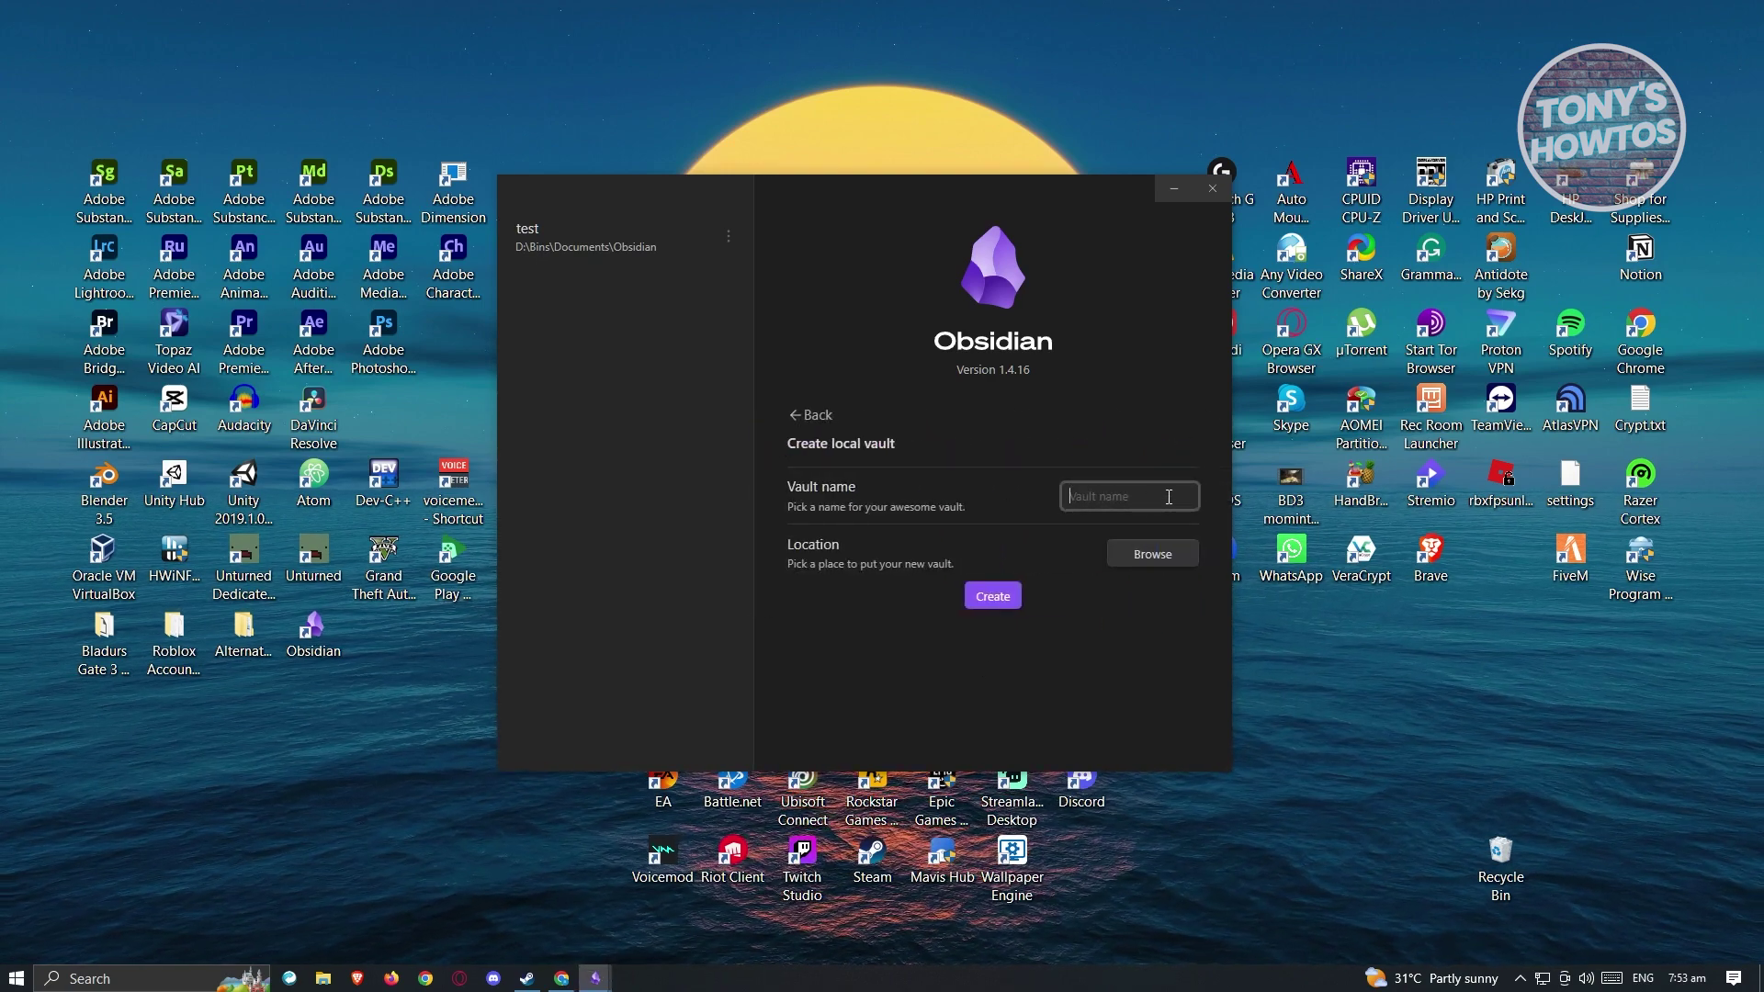
pyautogui.write('sample')
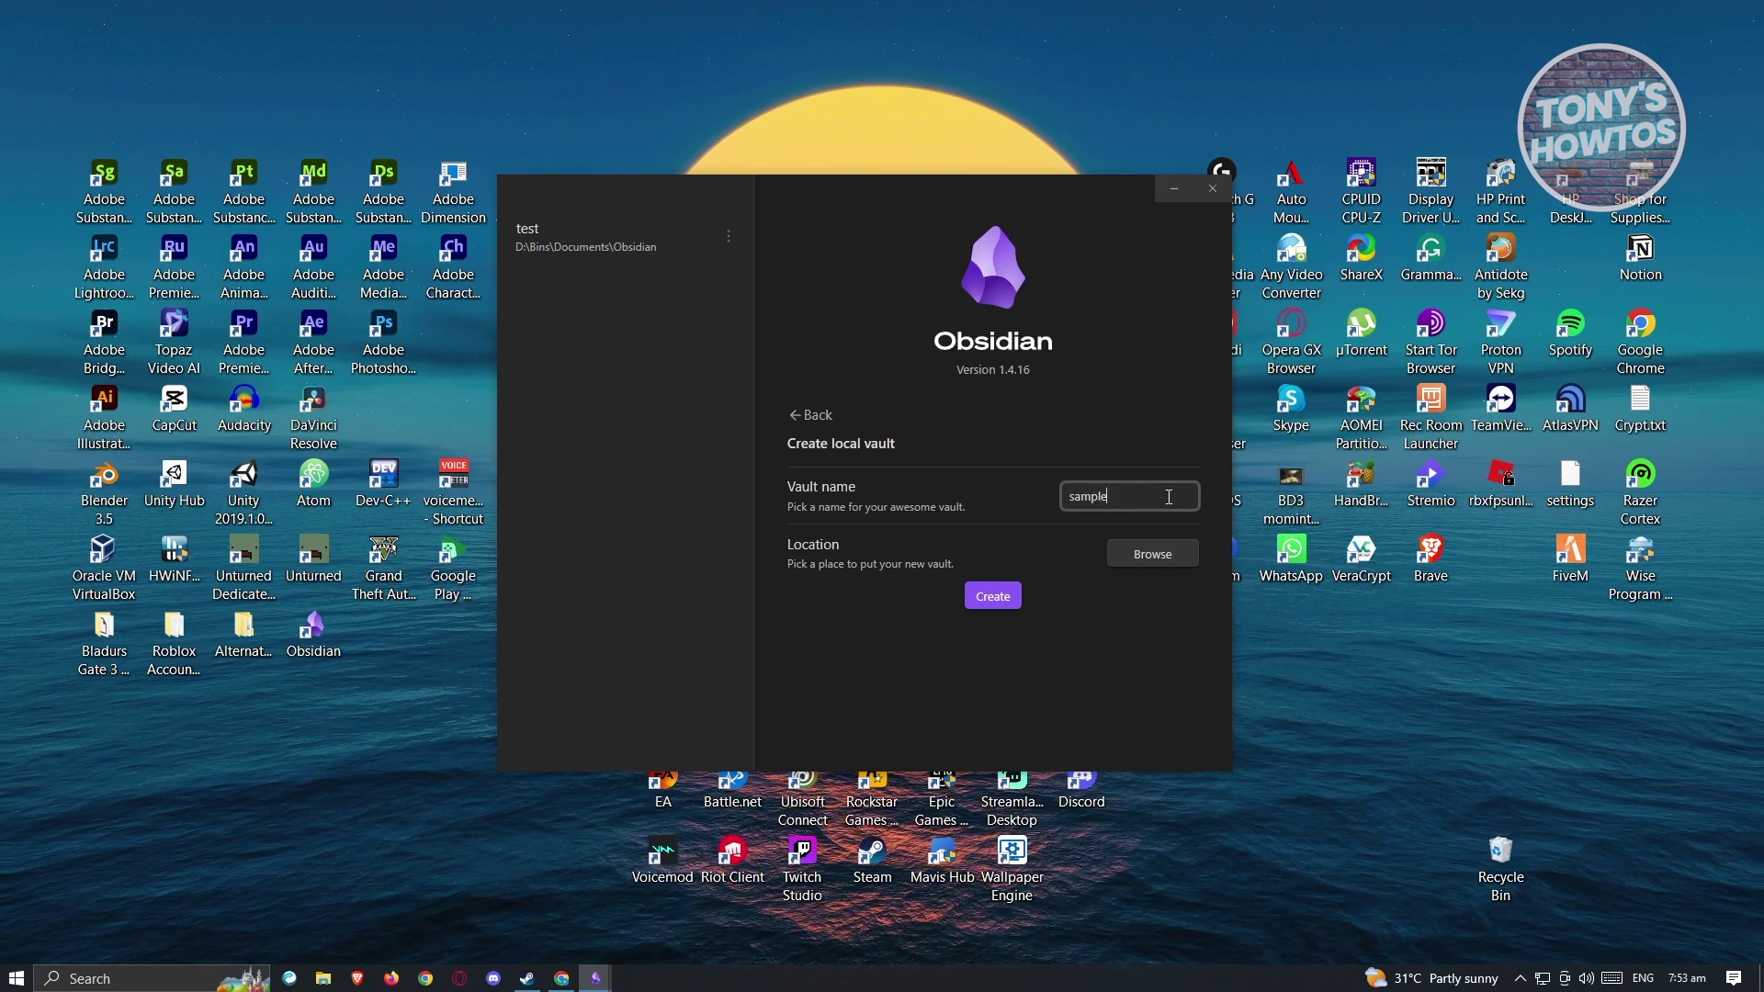
pyautogui.press('BackSpace')
pyautogui.press('BackSpace')
pyautogui.press('BackSpace')
pyautogui.press('BackSpace')
pyautogui.write('SAMPLE')
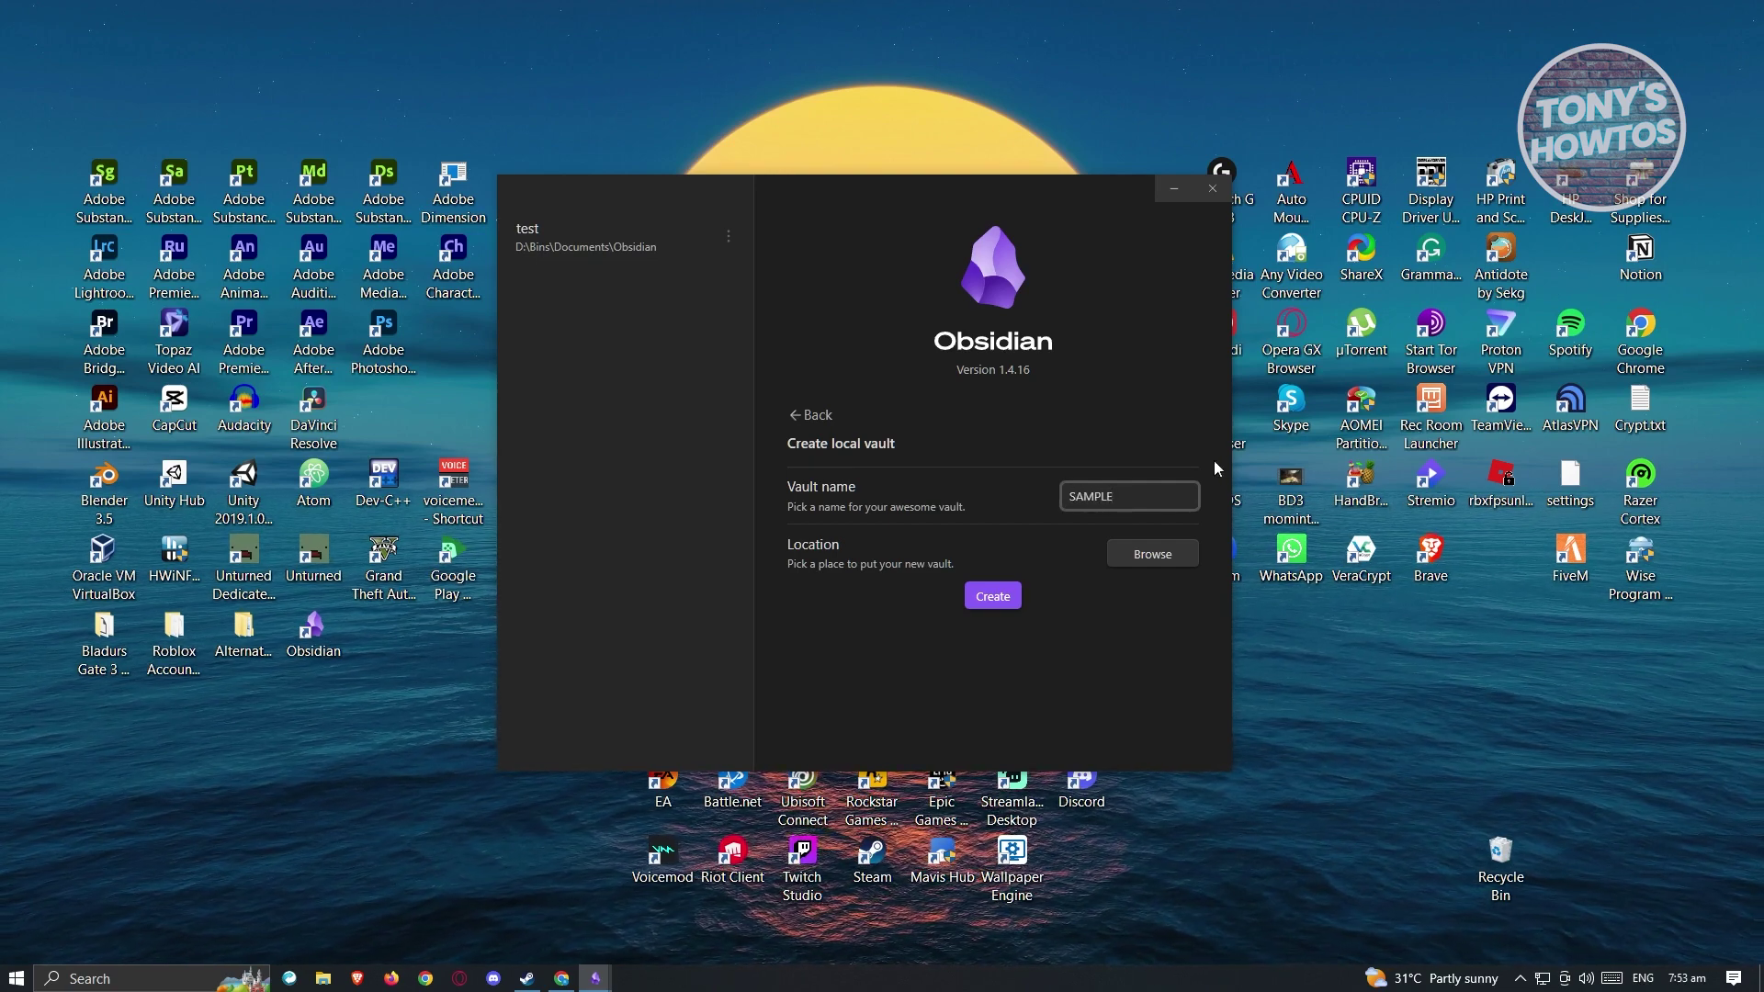
# Set the vault's location to the Obsidian folder in Documents, create the vault and maximize its window.
pyautogui.click(1177, 555)
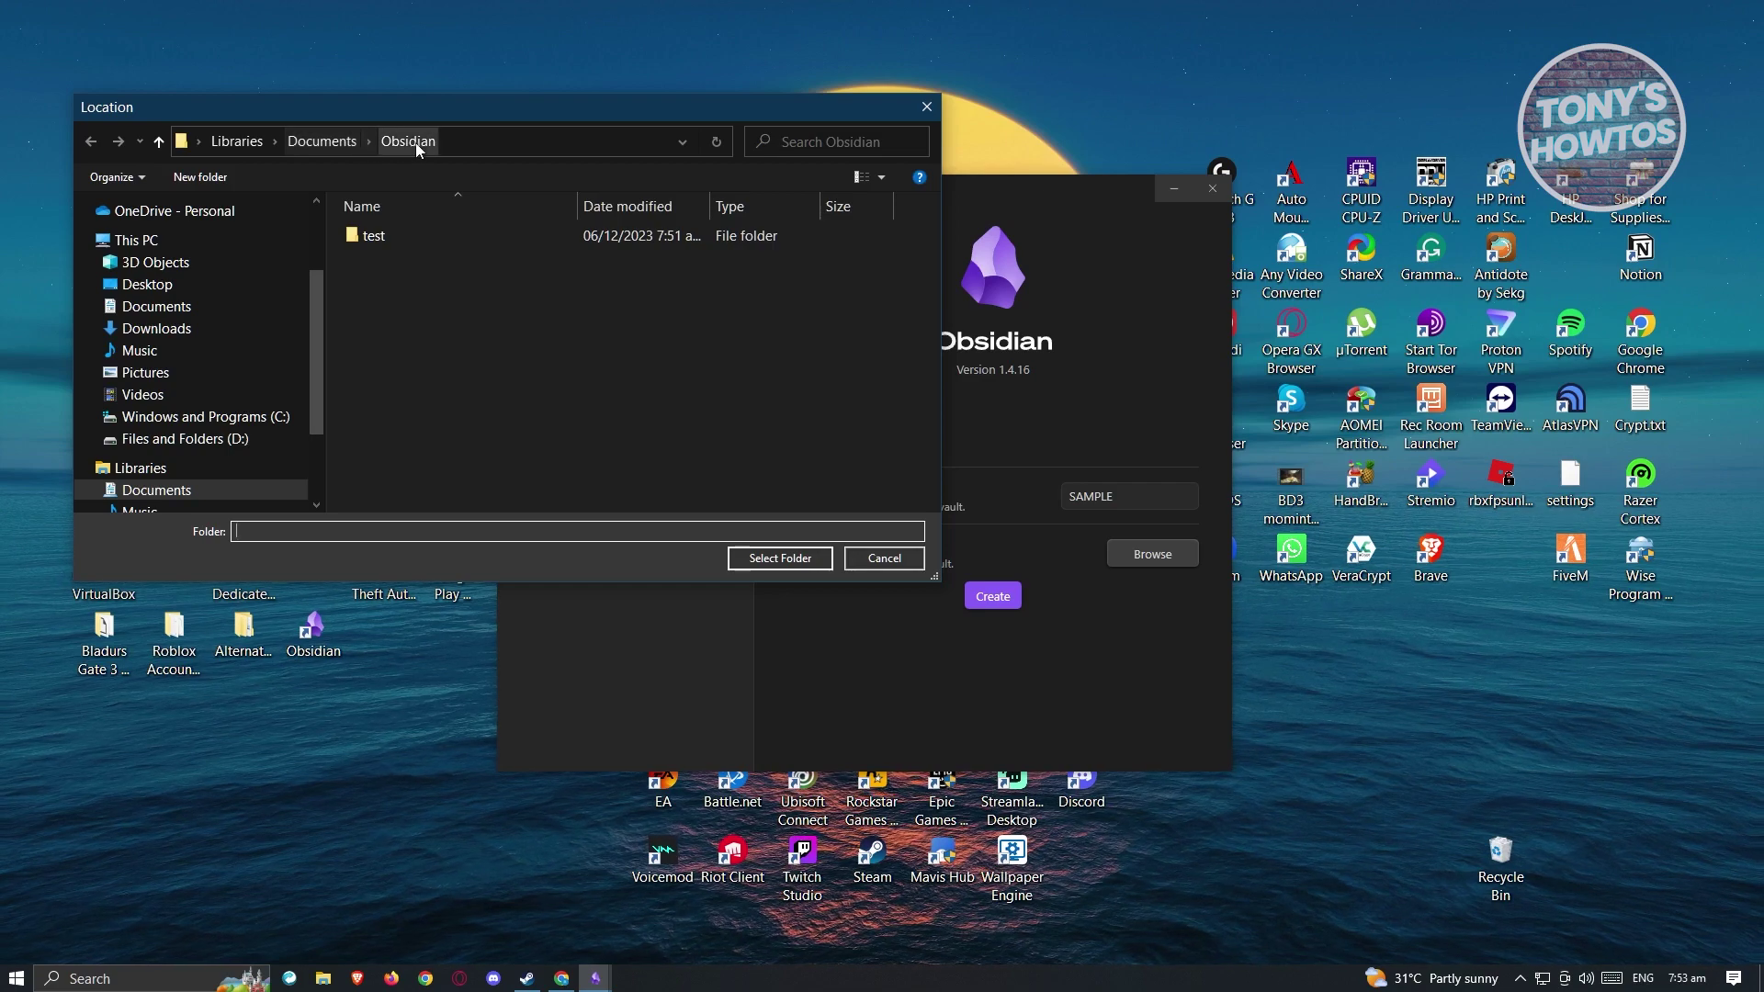
pyautogui.click(342, 145)
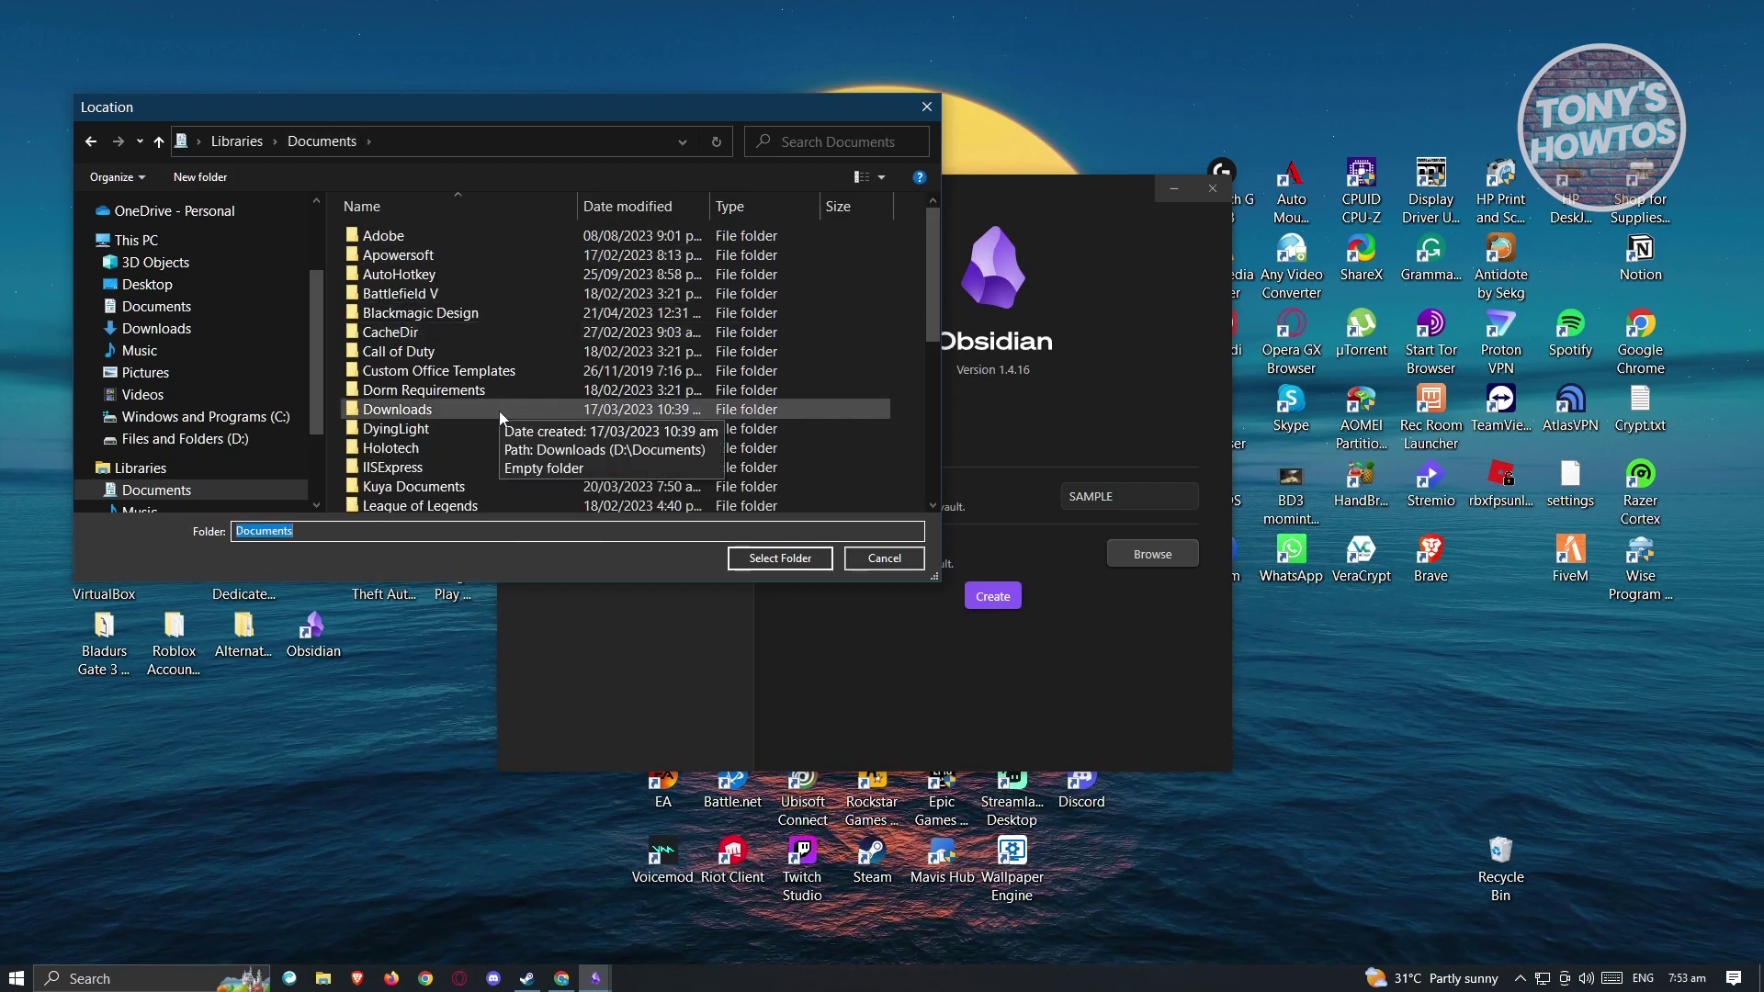
pyautogui.scroll(-5, 499, 415)
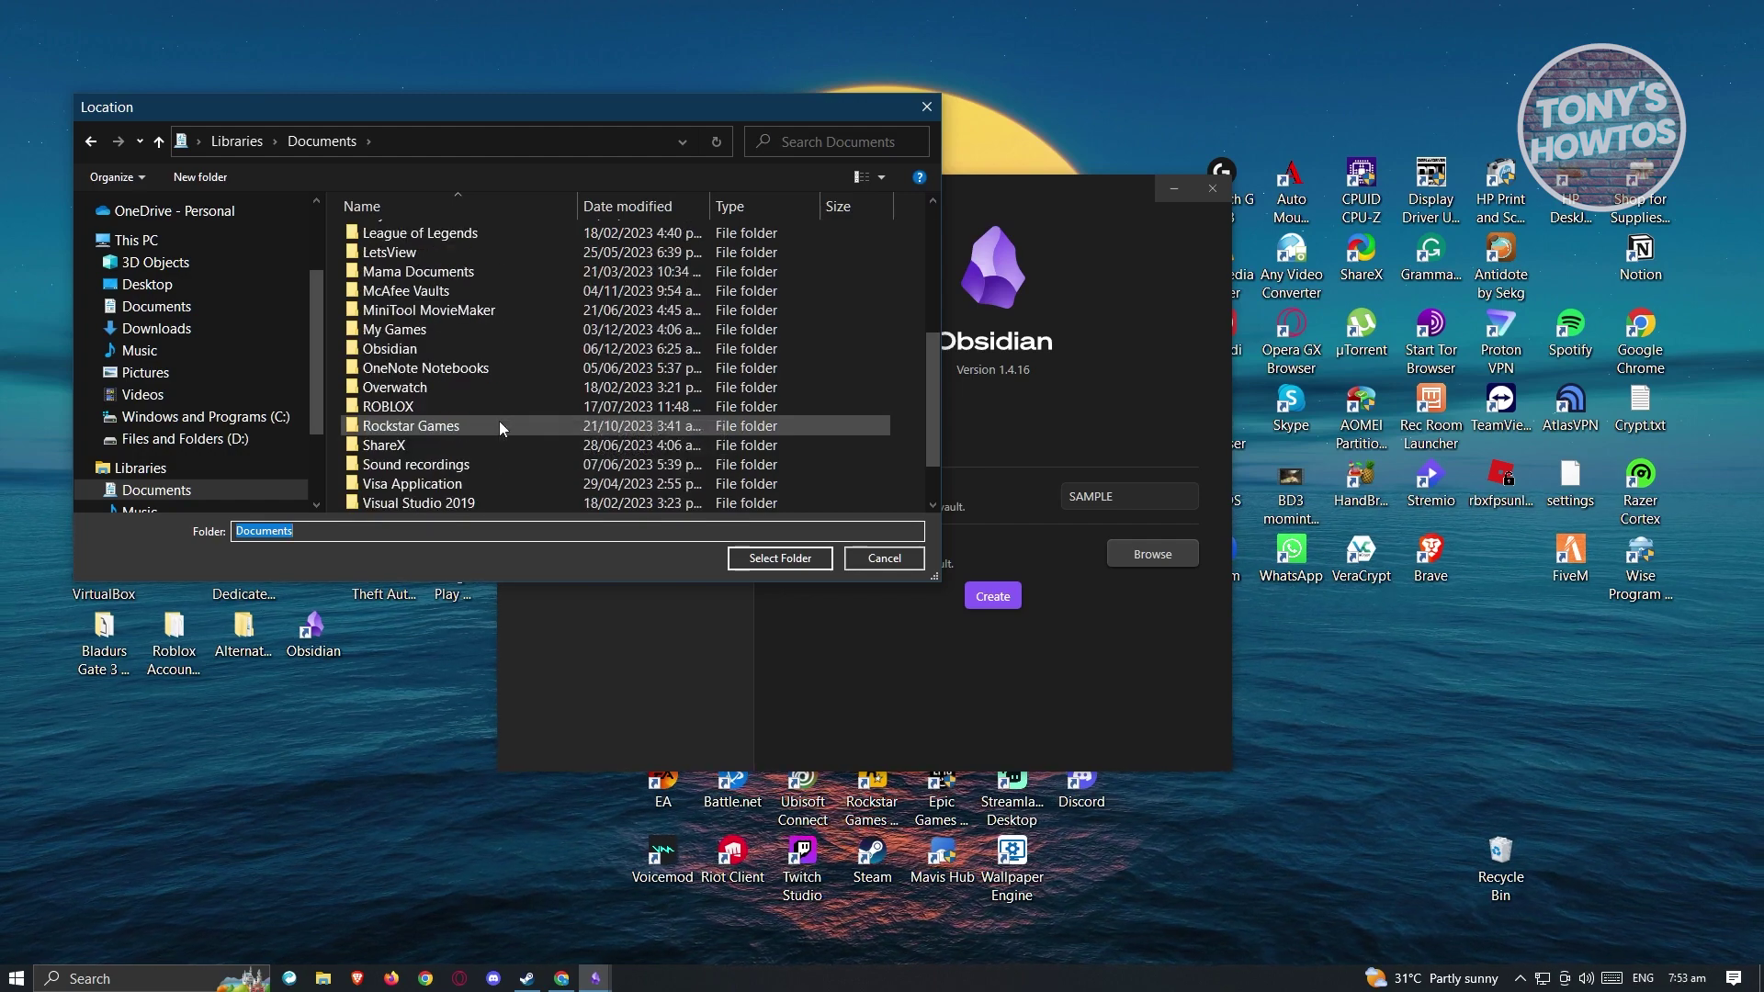
pyautogui.scroll(-1, 499, 420)
pyautogui.scroll(1, 499, 421)
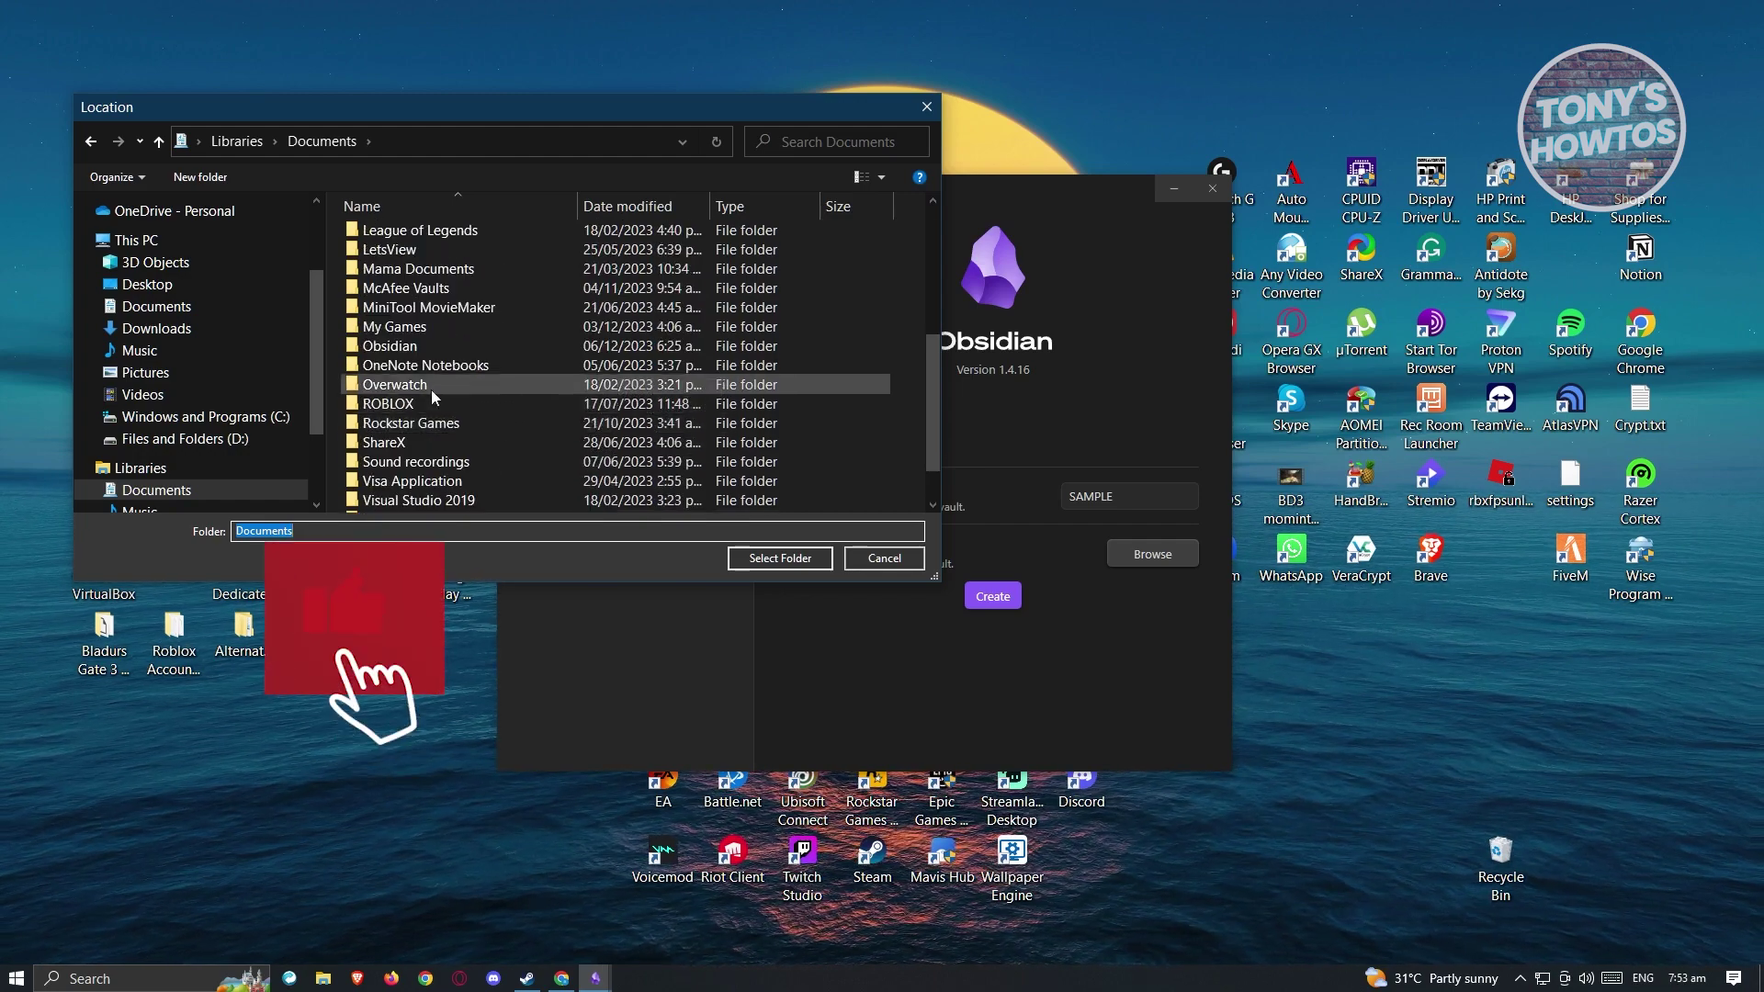
pyautogui.click(395, 346)
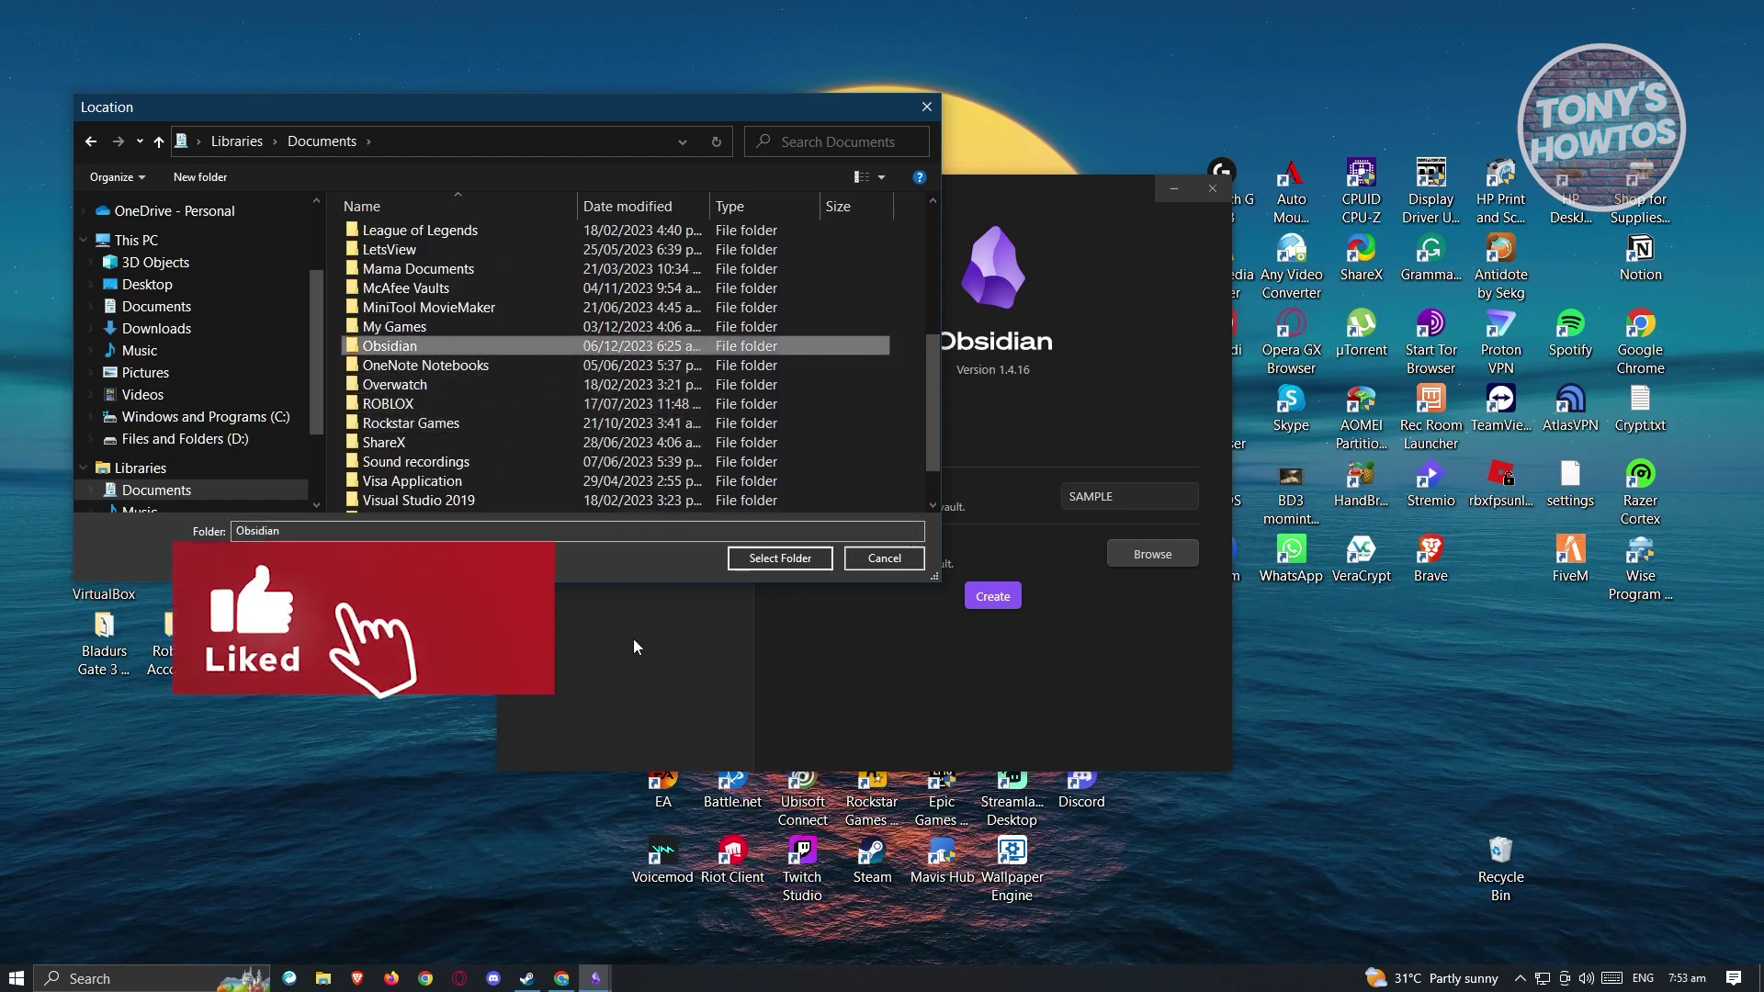
pyautogui.click(769, 561)
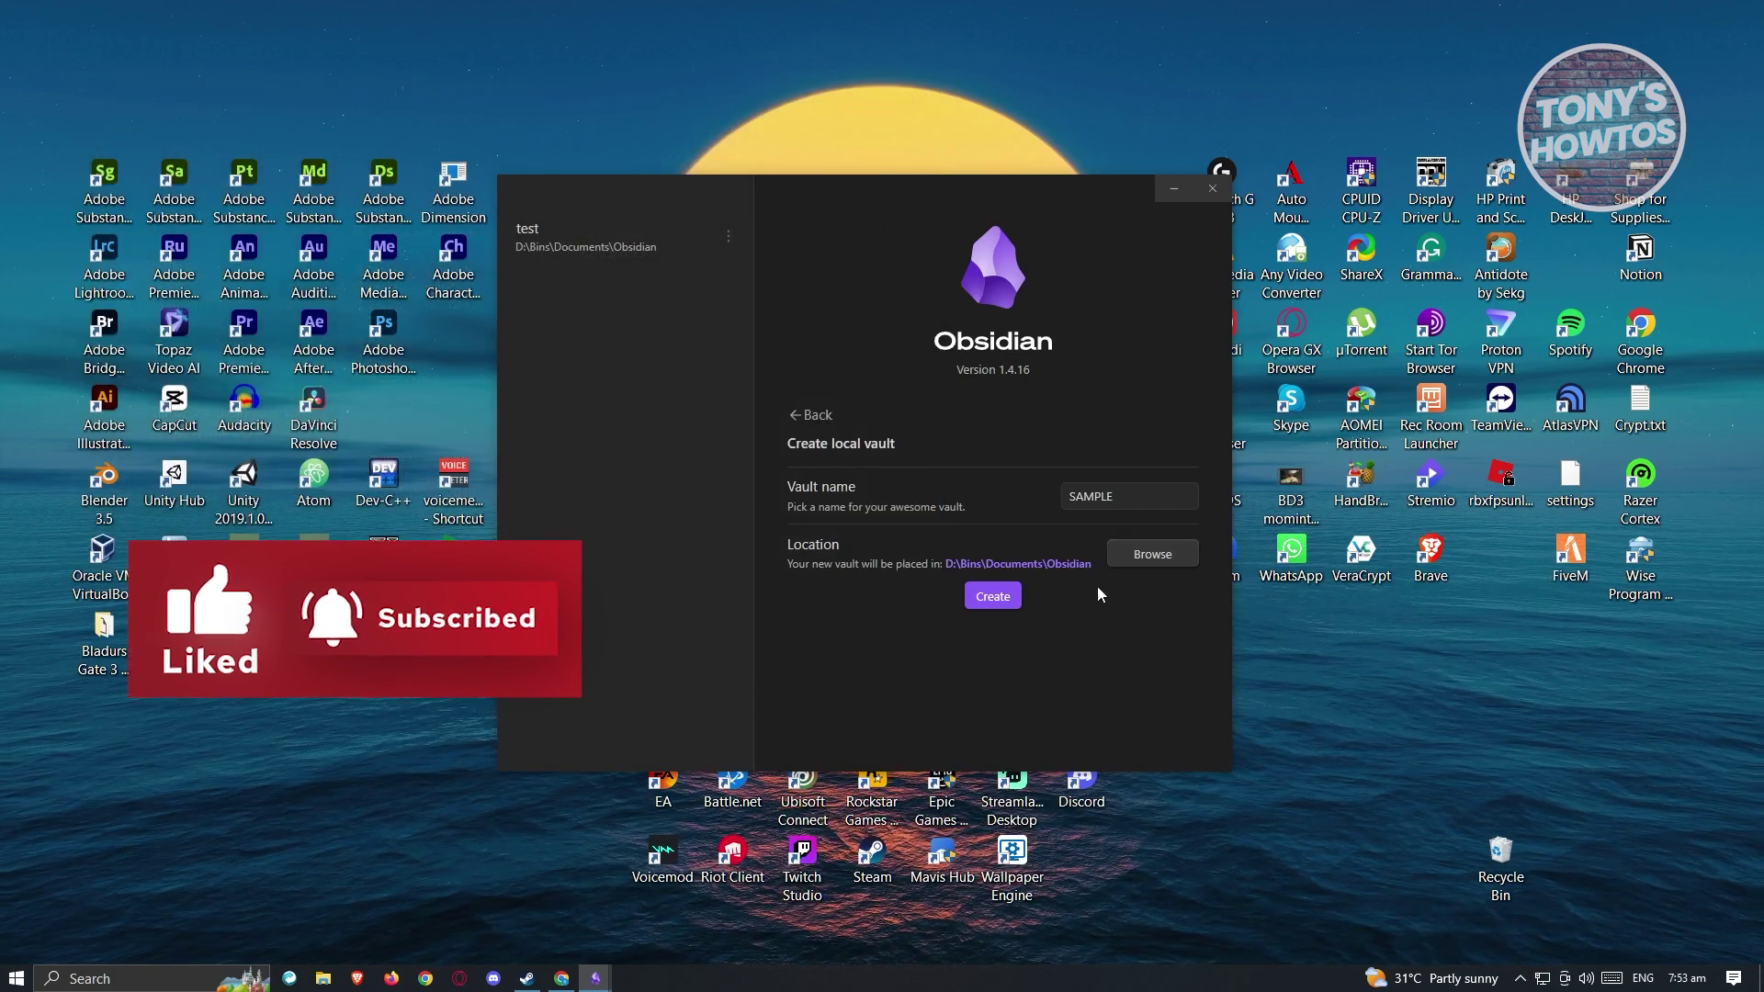
pyautogui.click(991, 596)
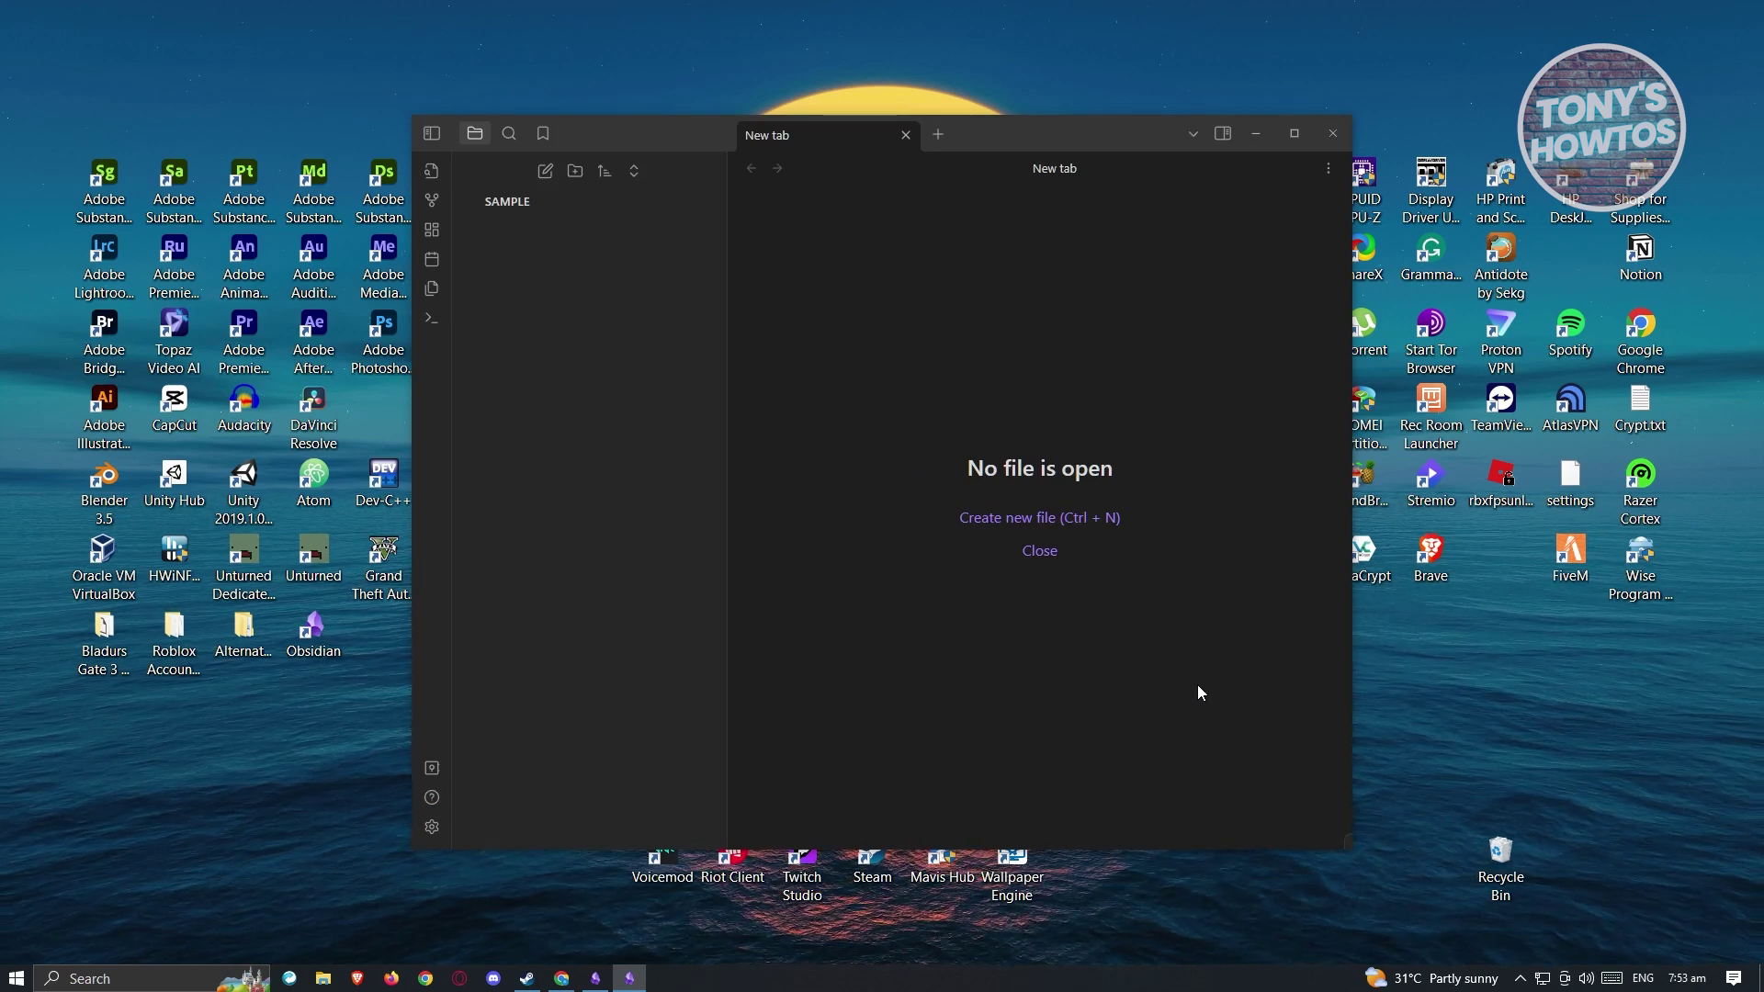
pyautogui.click(1293, 134)
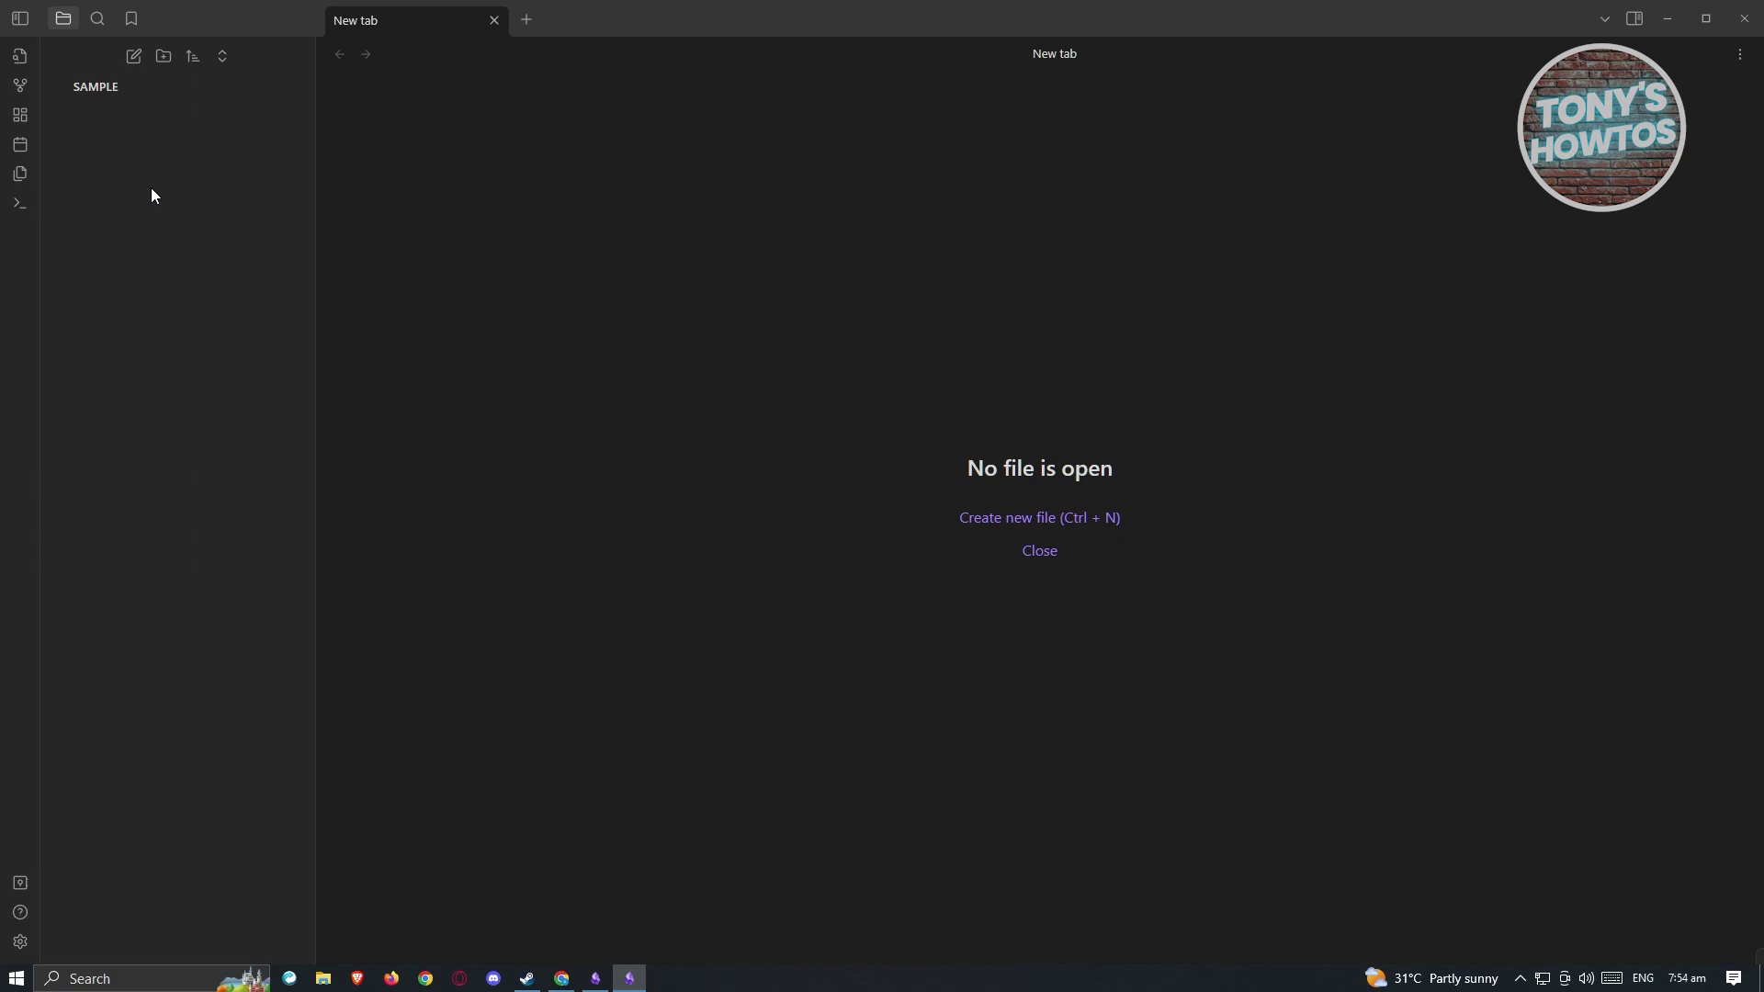
# Create a new untitled note in the SAMPLE vault, close its tab and reopen the note.
pyautogui.hotkey('ctrl', 'n')
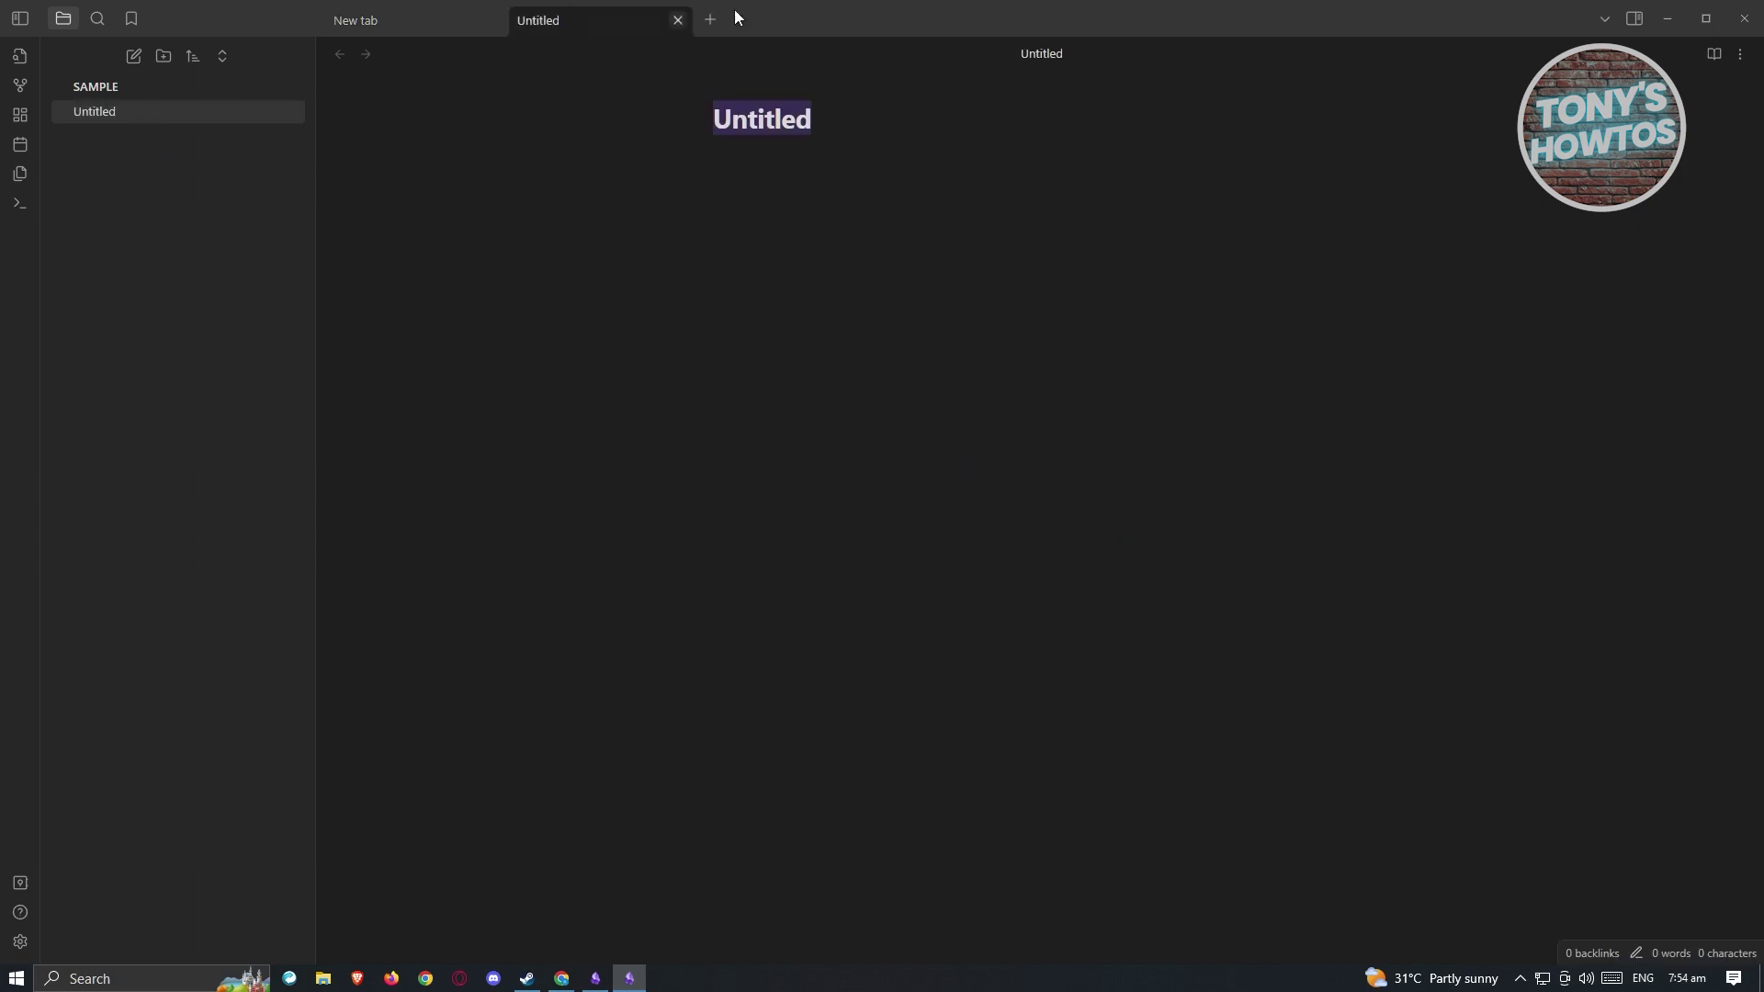
pyautogui.click(680, 20)
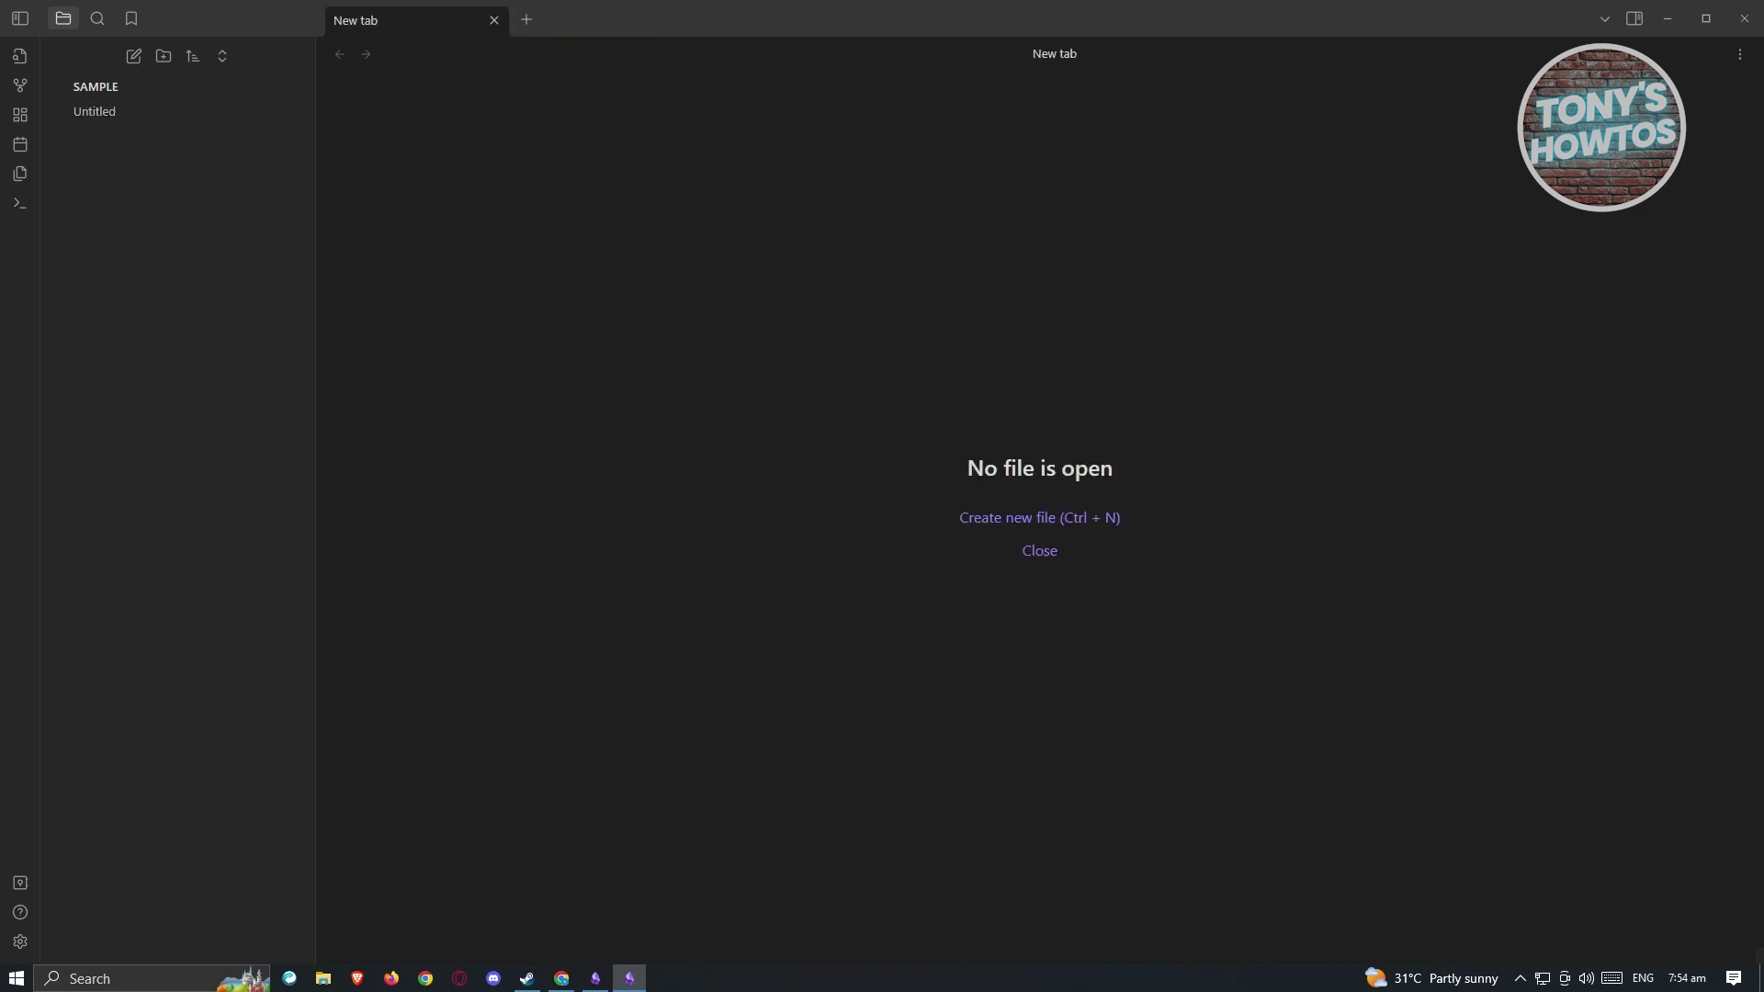
pyautogui.click(529, 19)
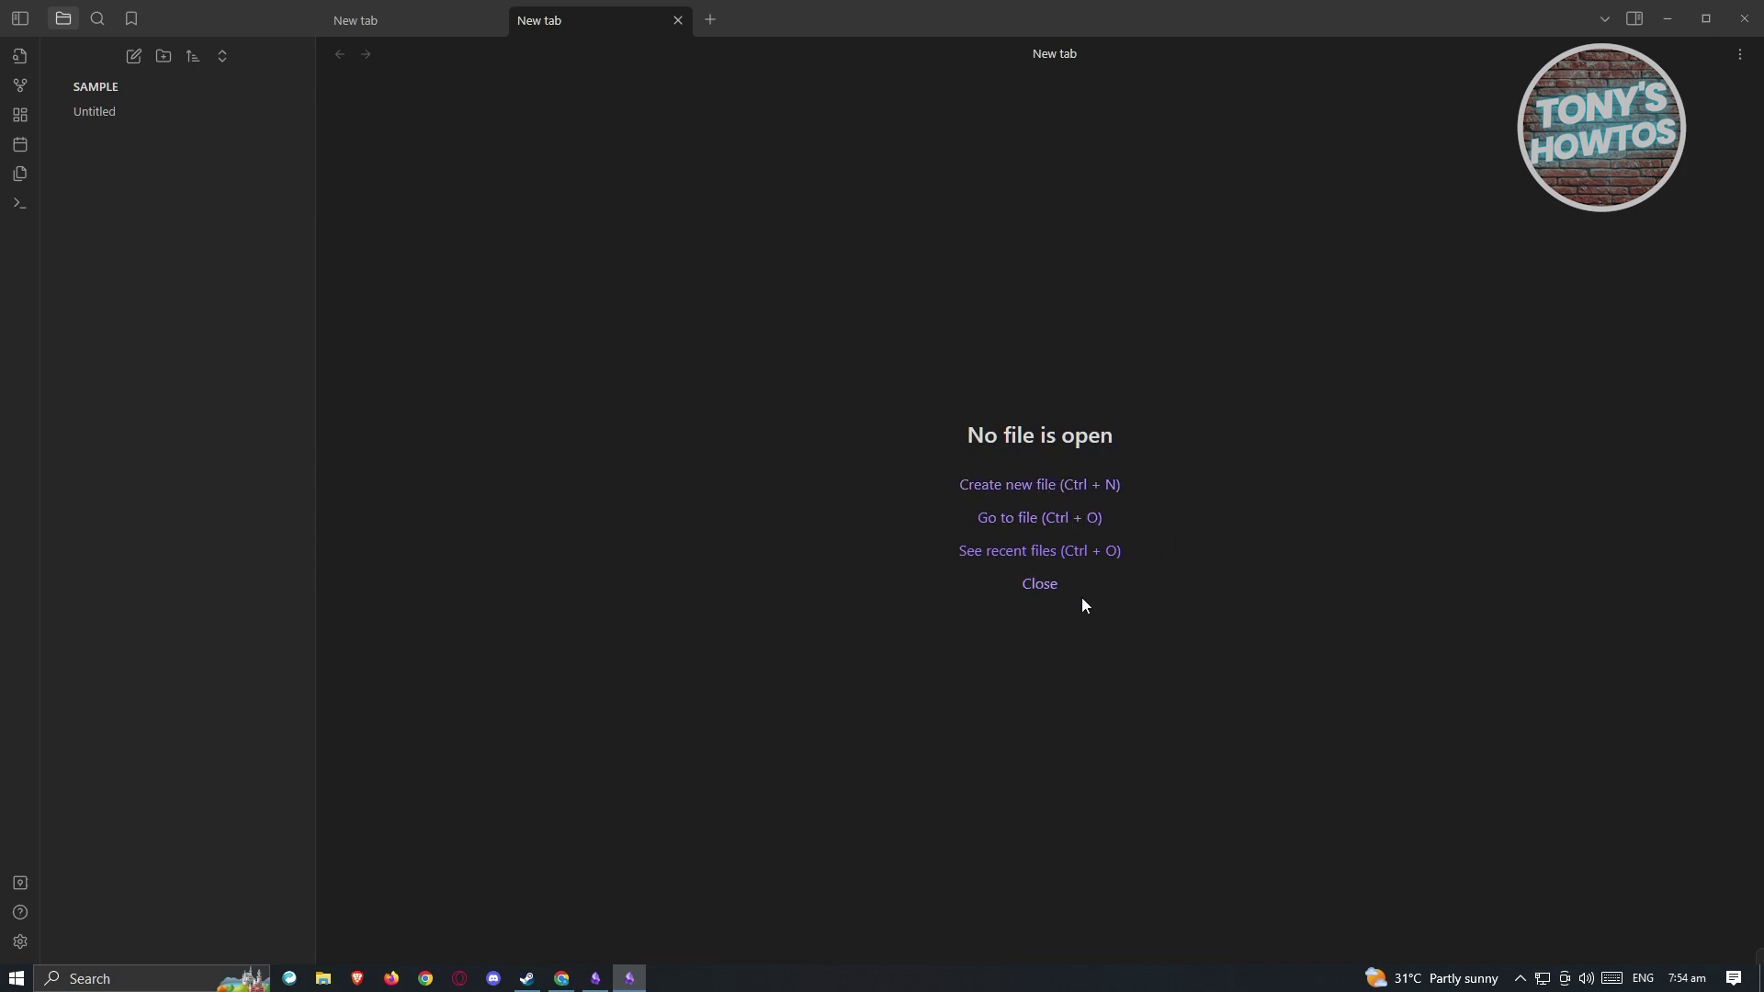
pyautogui.click(1039, 584)
pyautogui.click(96, 112)
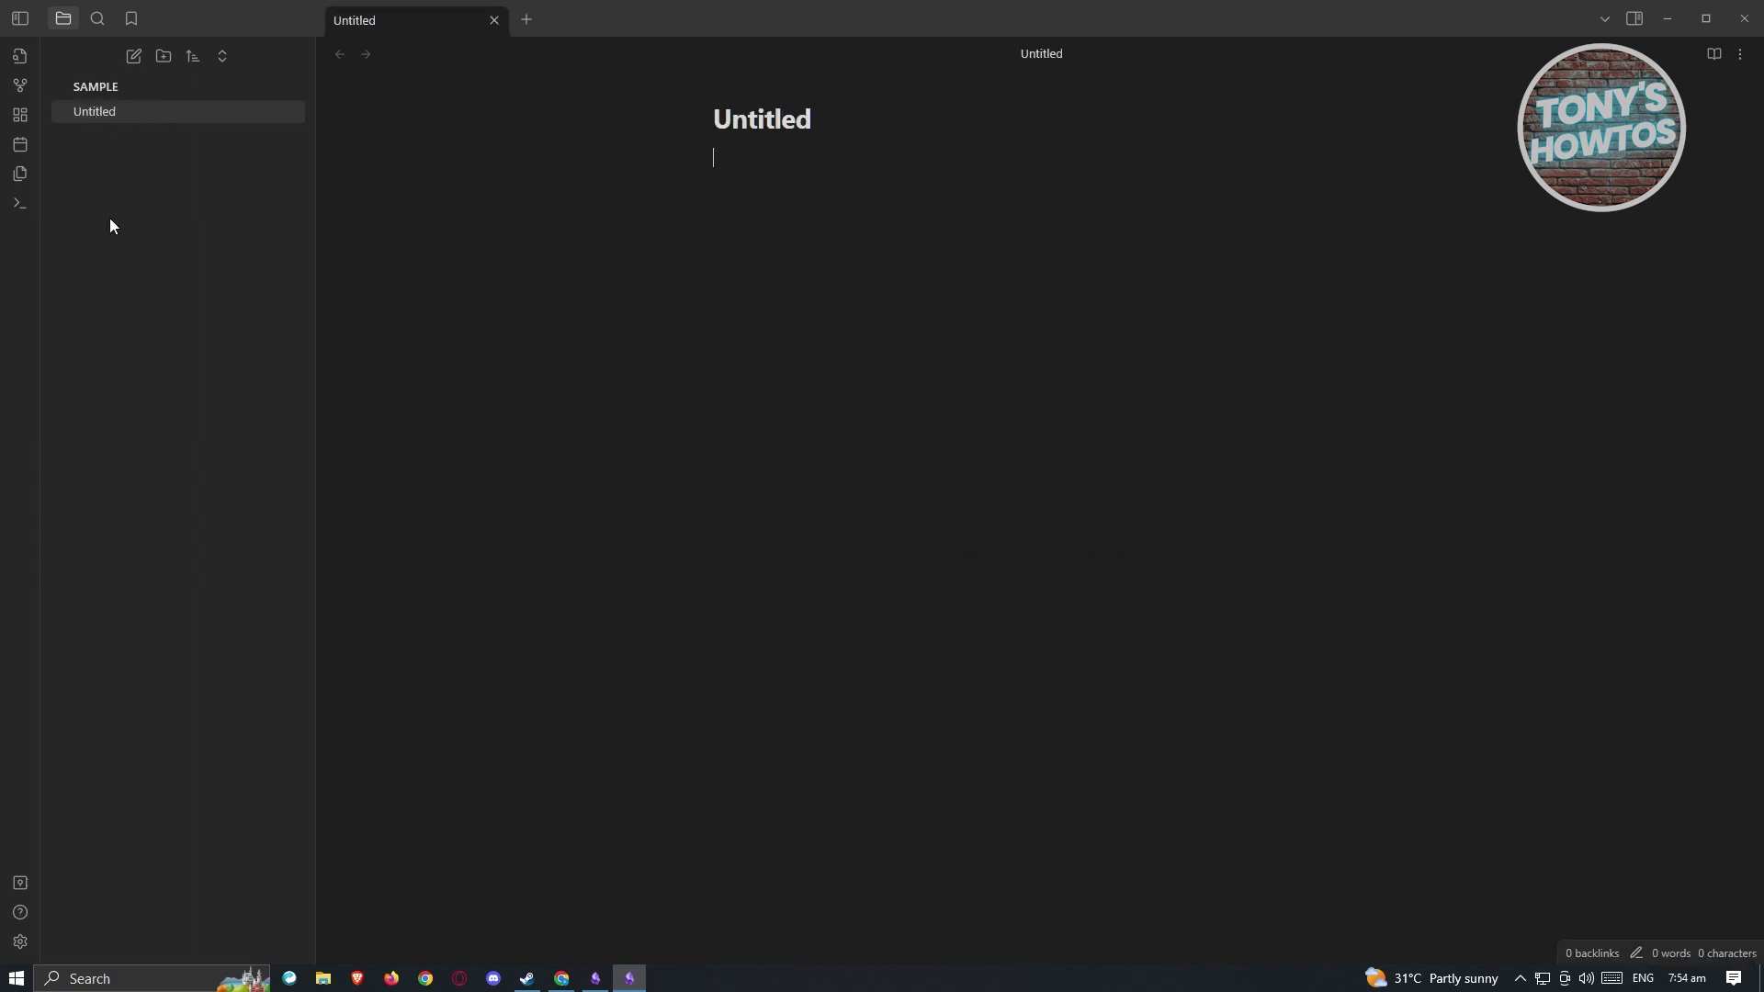
# Create a second untitled note in the SAMPLE vault and delete that note, Untitled 1.
pyautogui.click(134, 57)
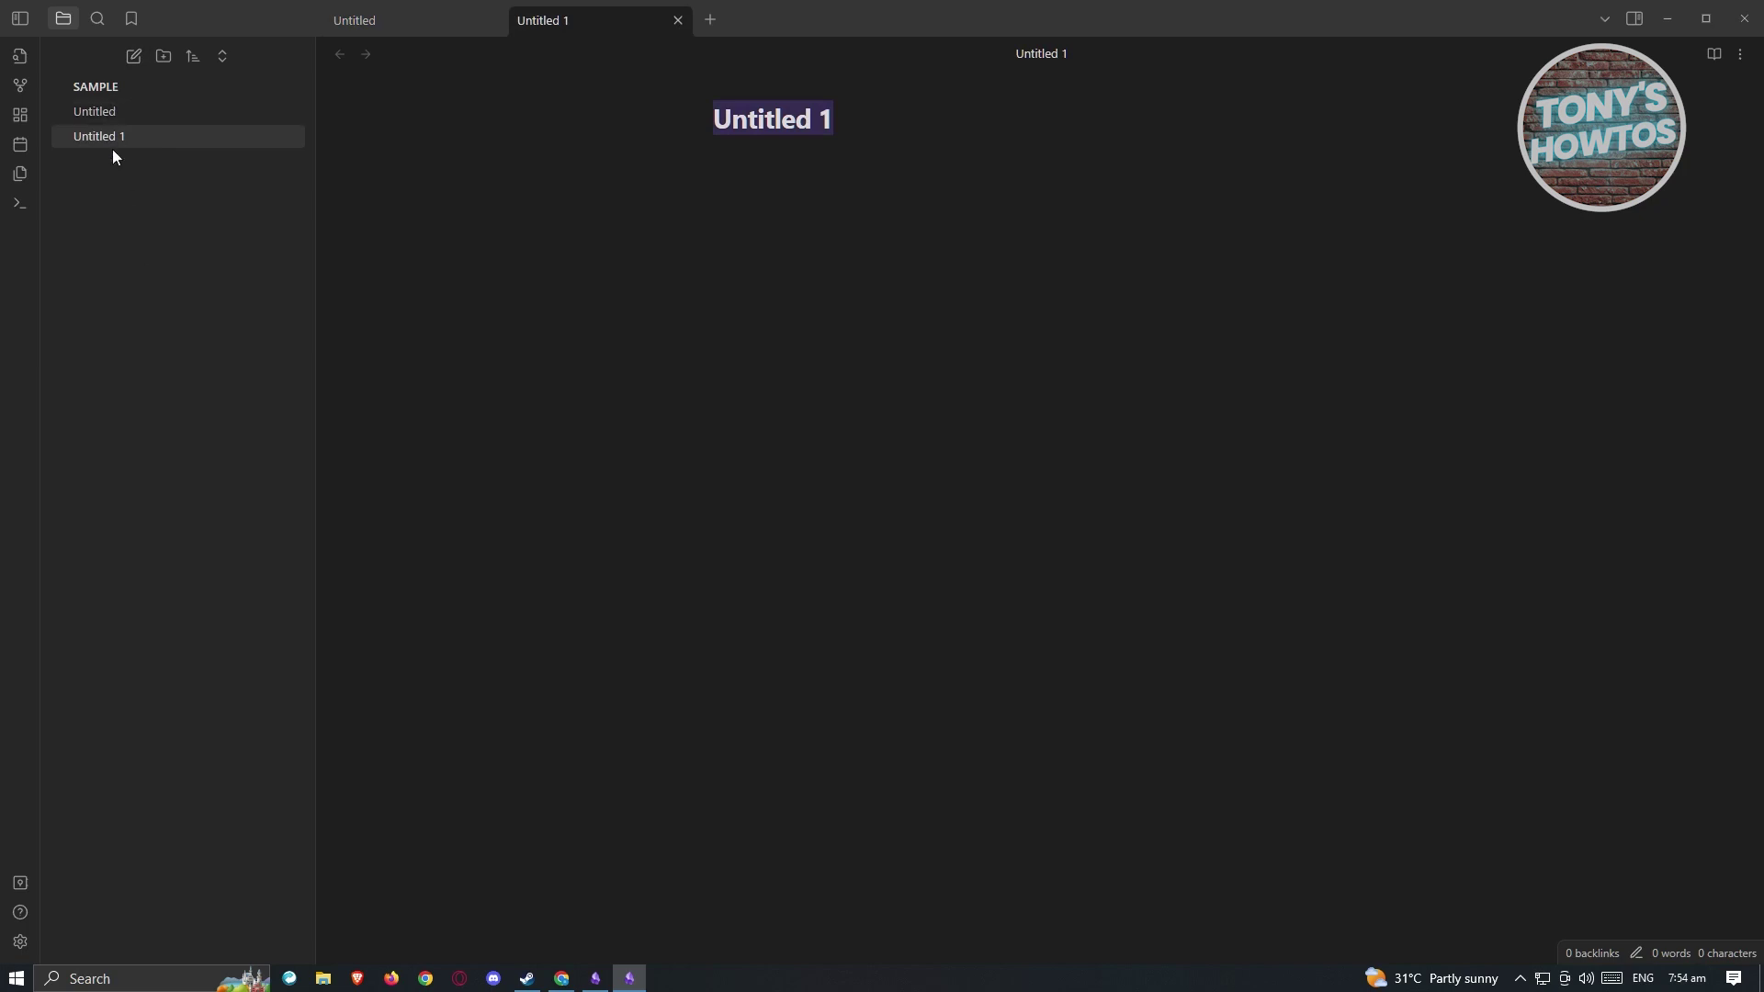
pyautogui.click(679, 20)
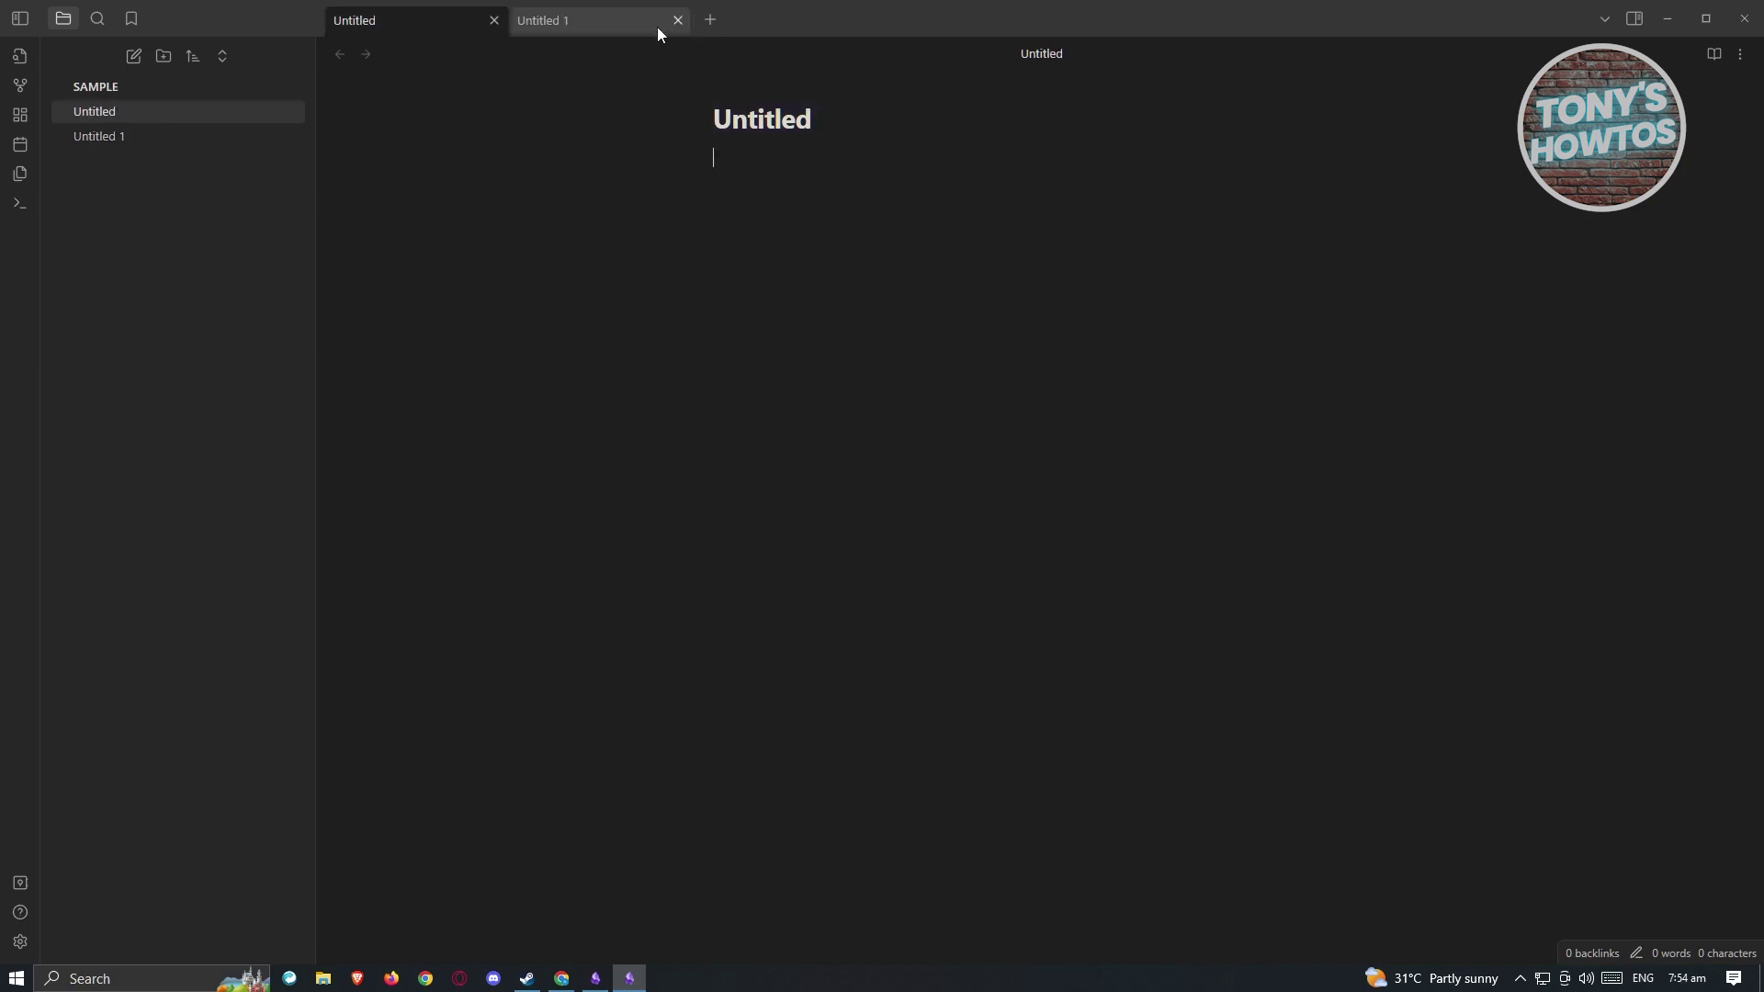
pyautogui.click(155, 139)
pyautogui.rightClick(157, 139)
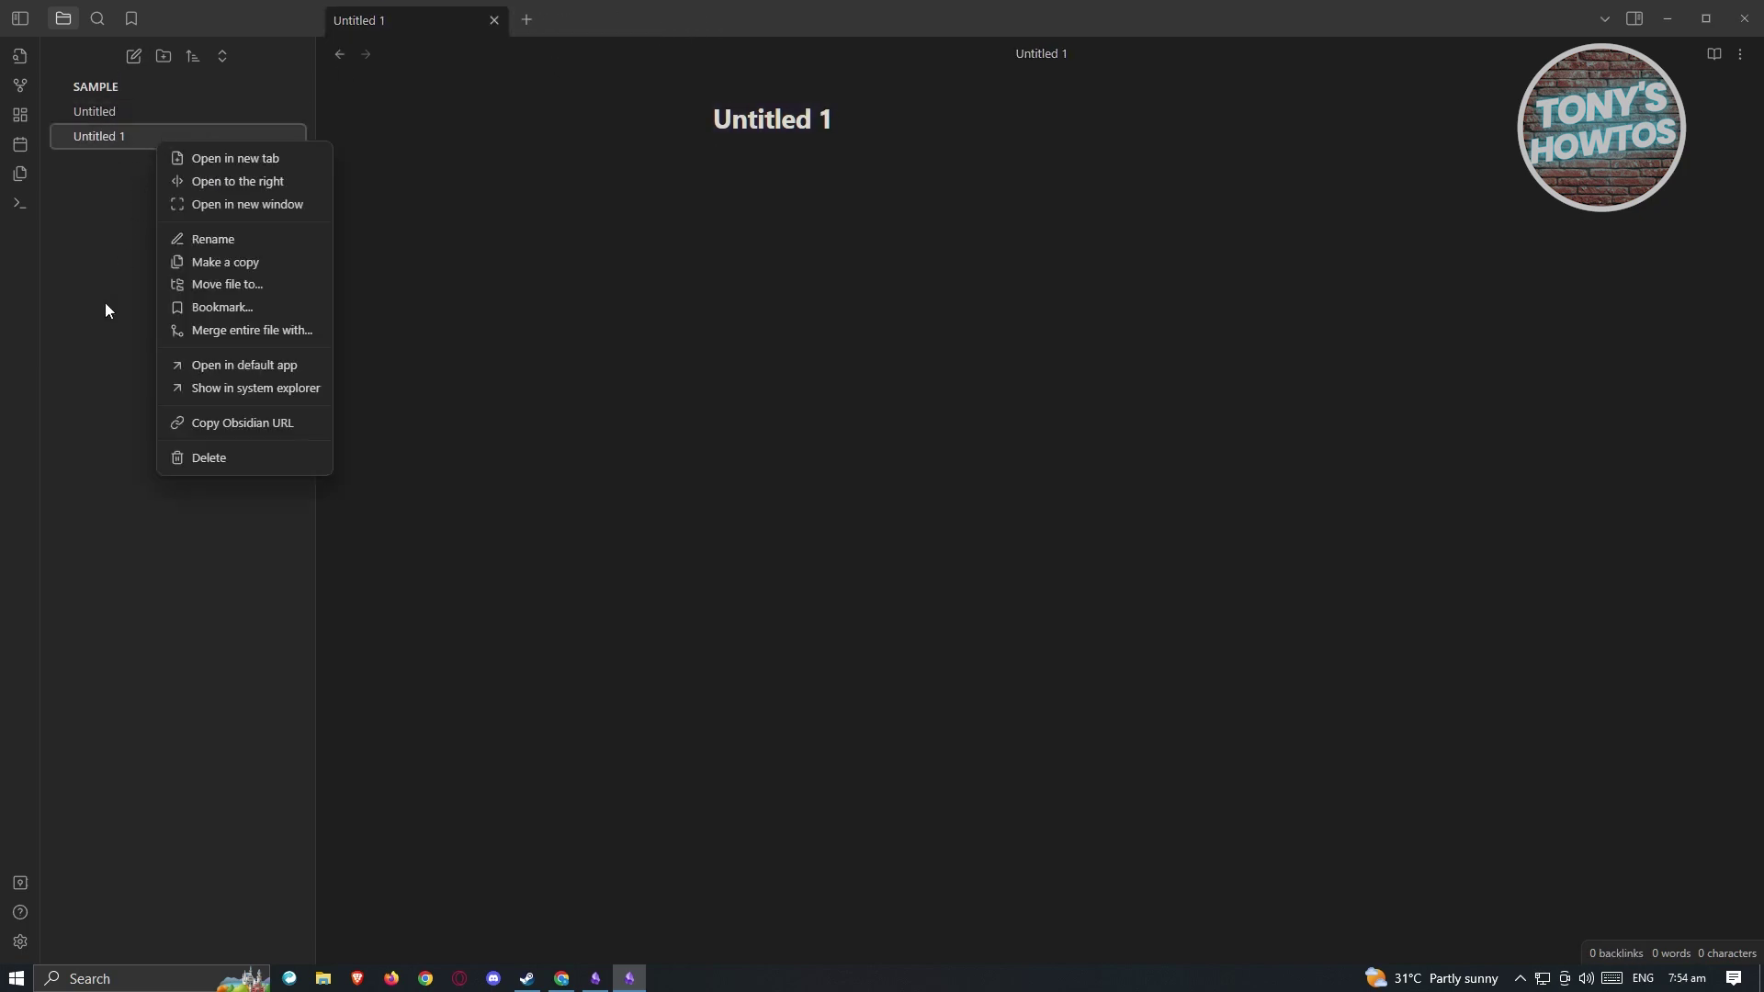
pyautogui.click(118, 147)
pyautogui.rightClick(130, 143)
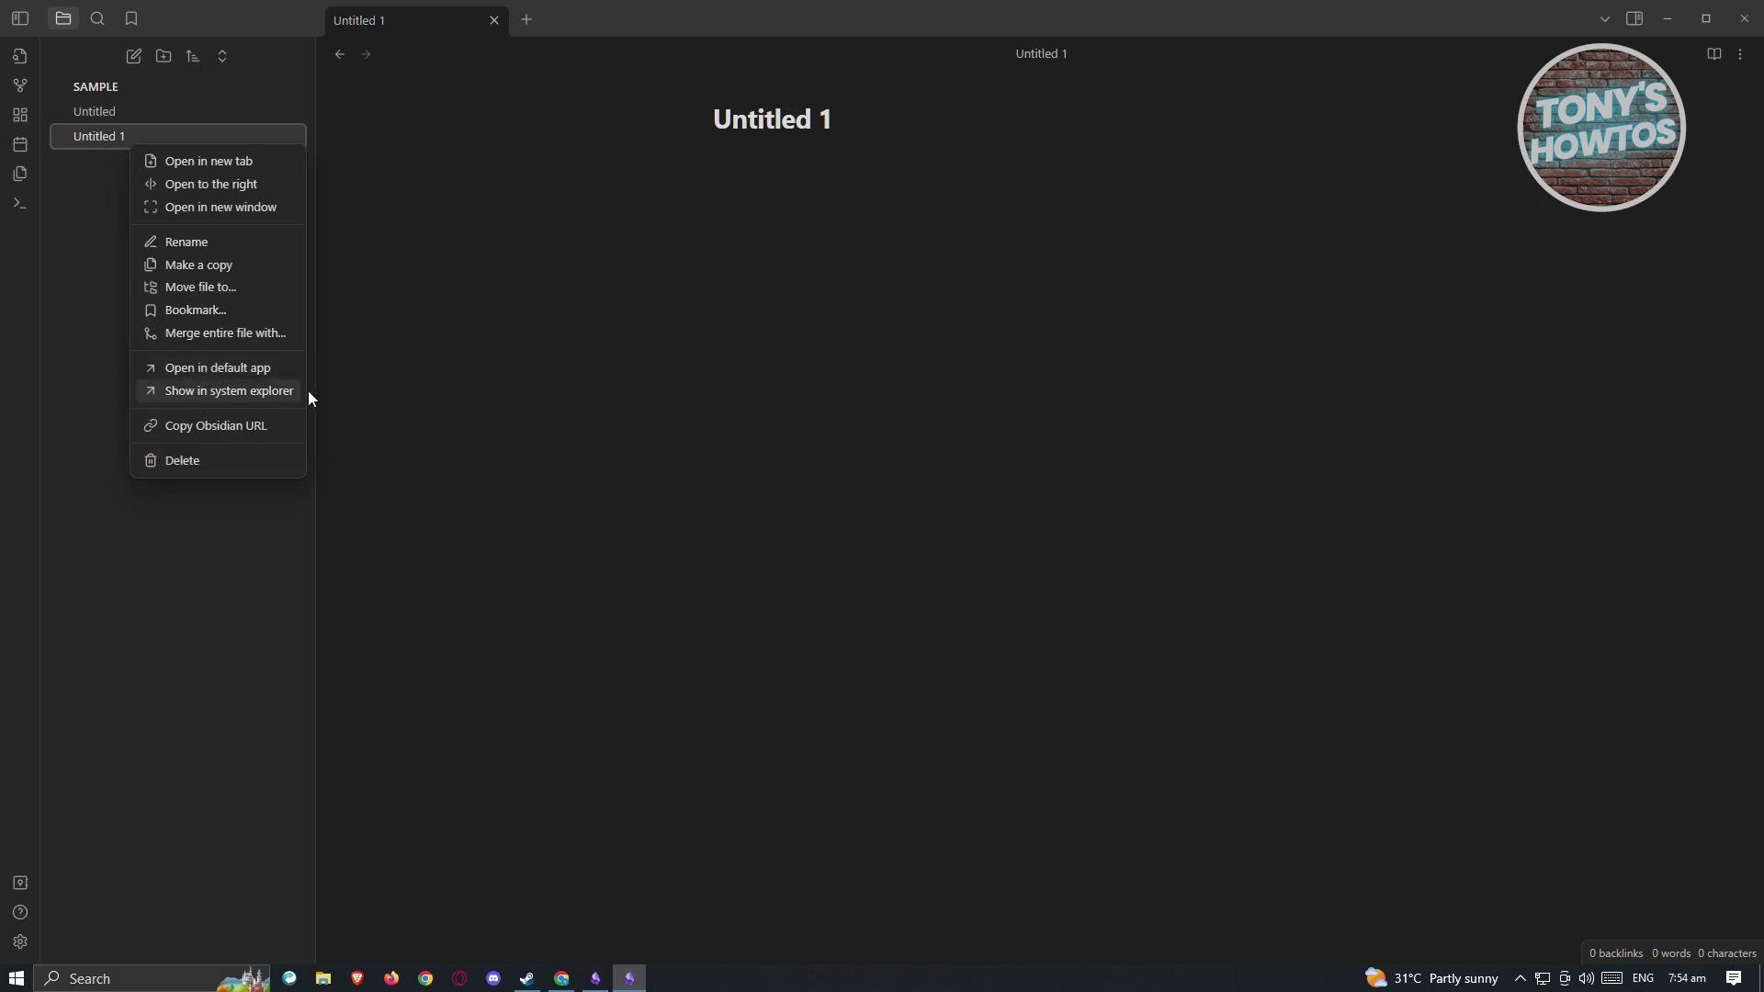
pyautogui.click(193, 461)
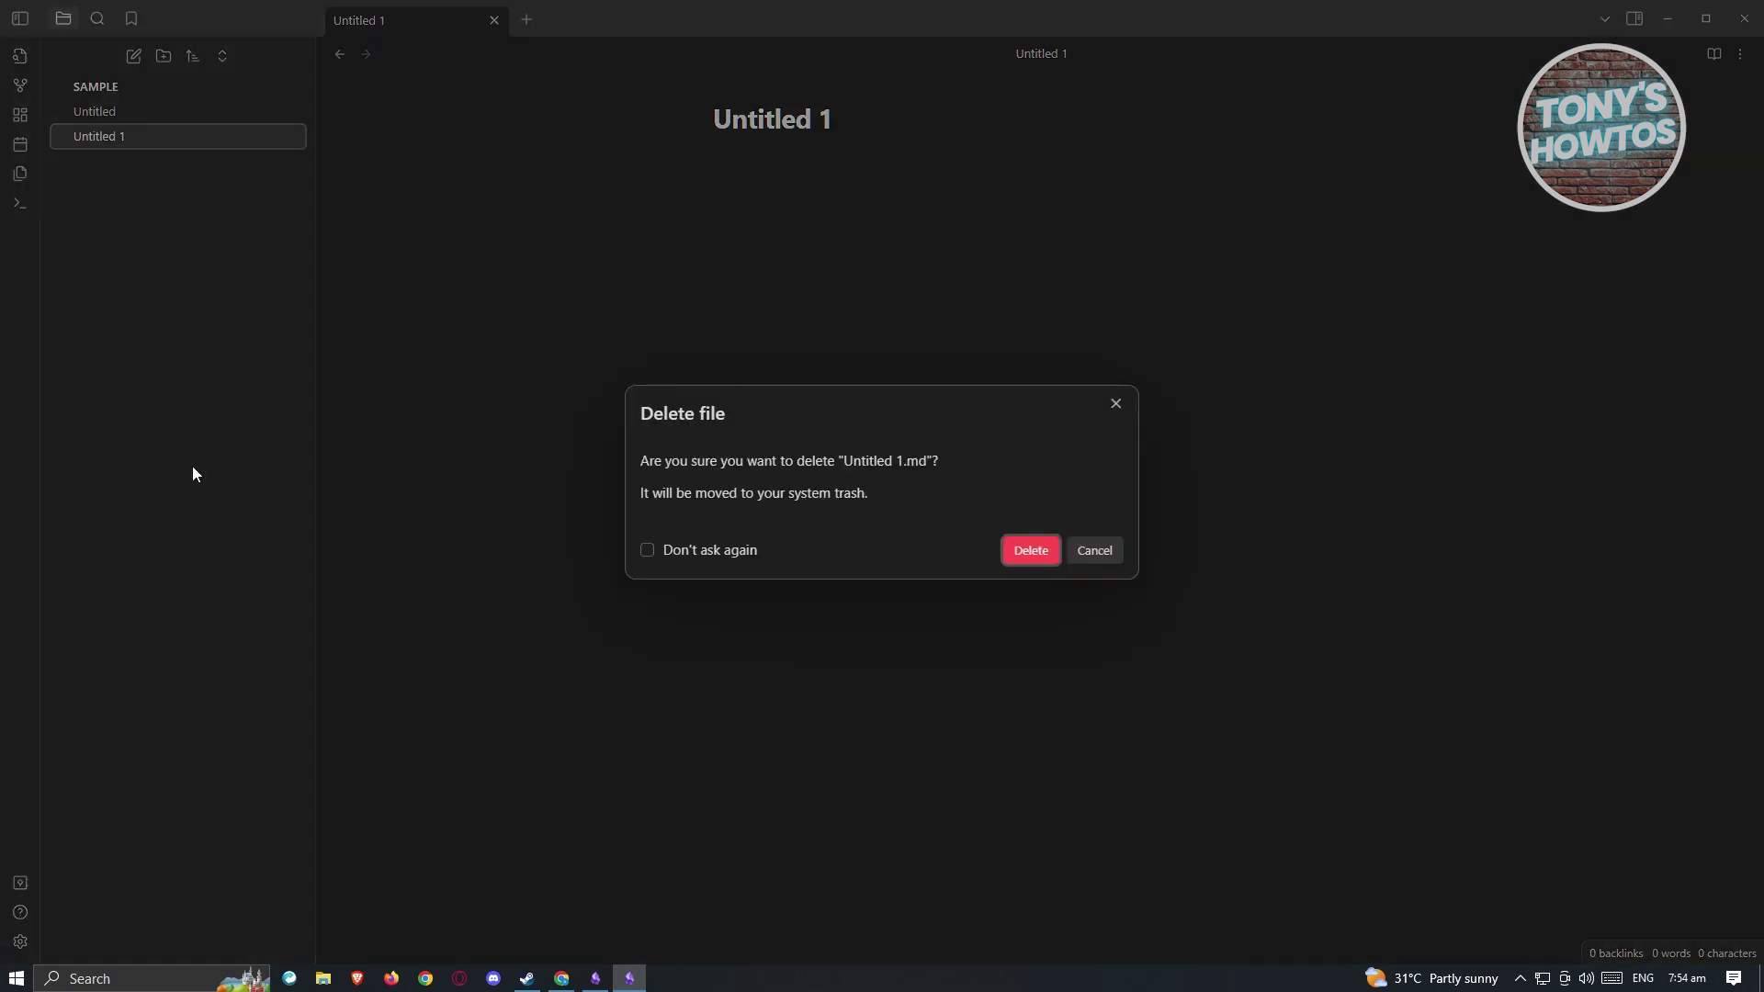
pyautogui.click(1031, 551)
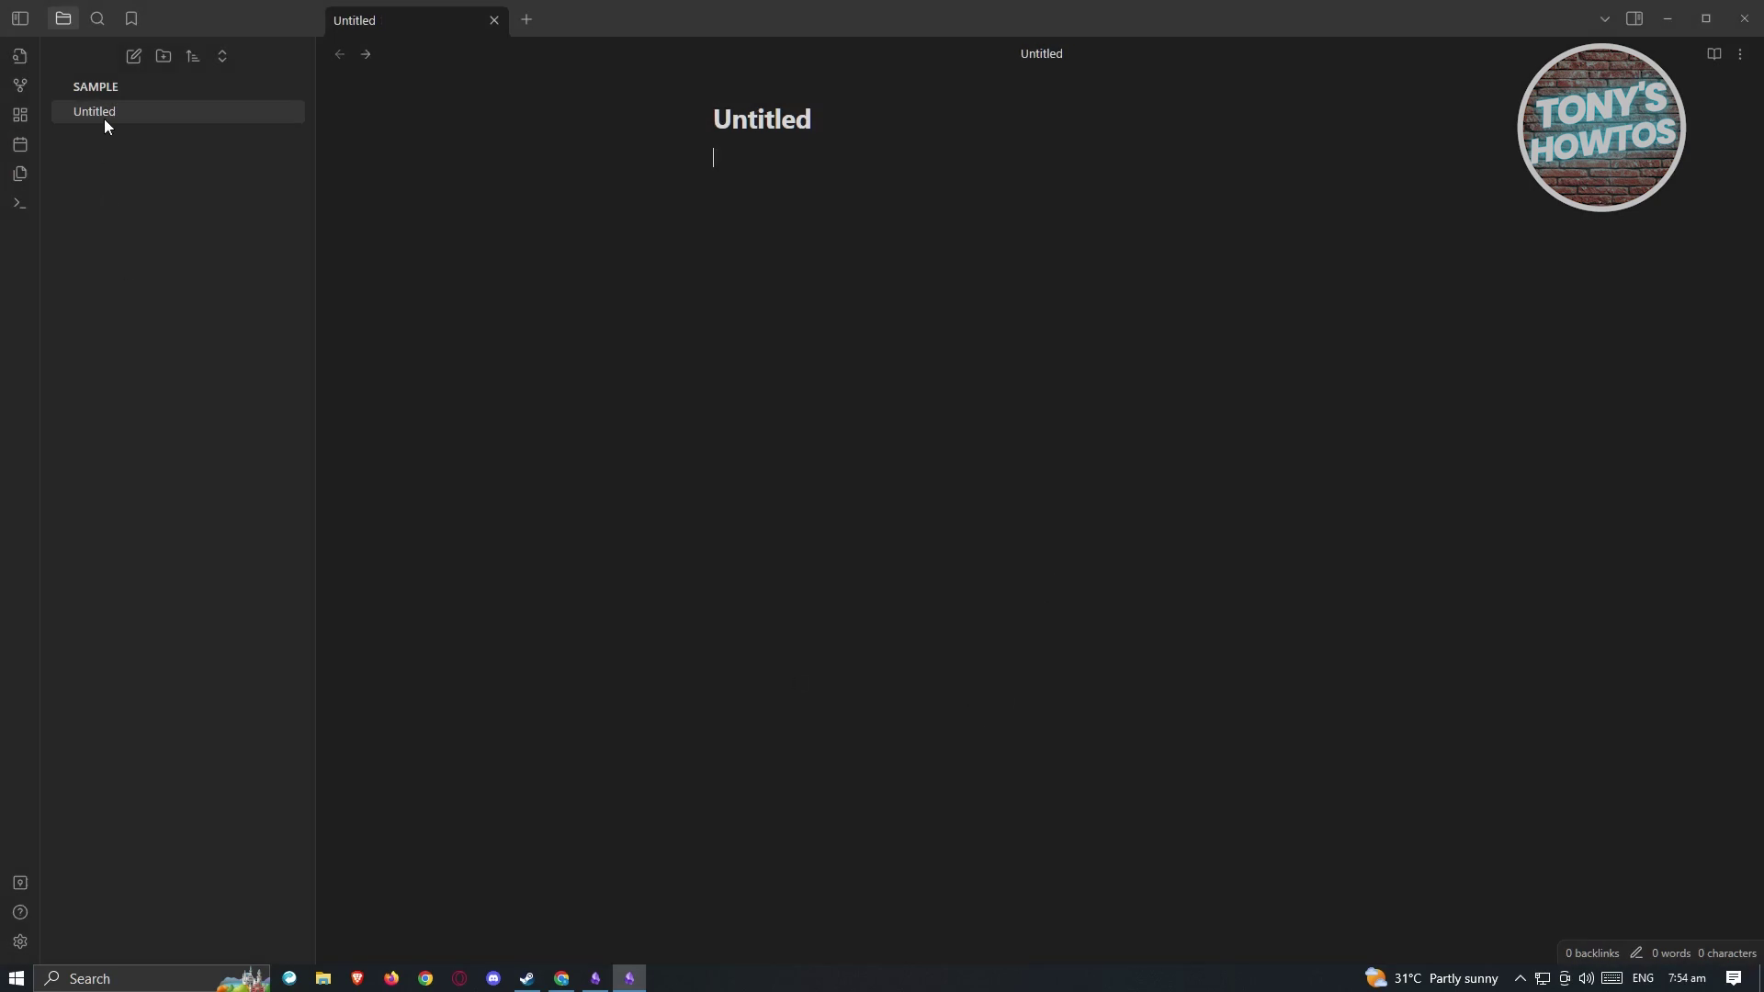
# Replace the title of the Untitled note with "# HEADINGS".
pyautogui.click(168, 338)
pyautogui.click(855, 135)
pyautogui.press('BackSpace')
pyautogui.press('BackSpace')
pyautogui.press('BackSpace')
pyautogui.press('BackSpace')
pyautogui.press('BackSpace')
pyautogui.press('BackSpace')
pyautogui.press('BackSpace')
pyautogui.press('BackSpace')
pyautogui.write('#')
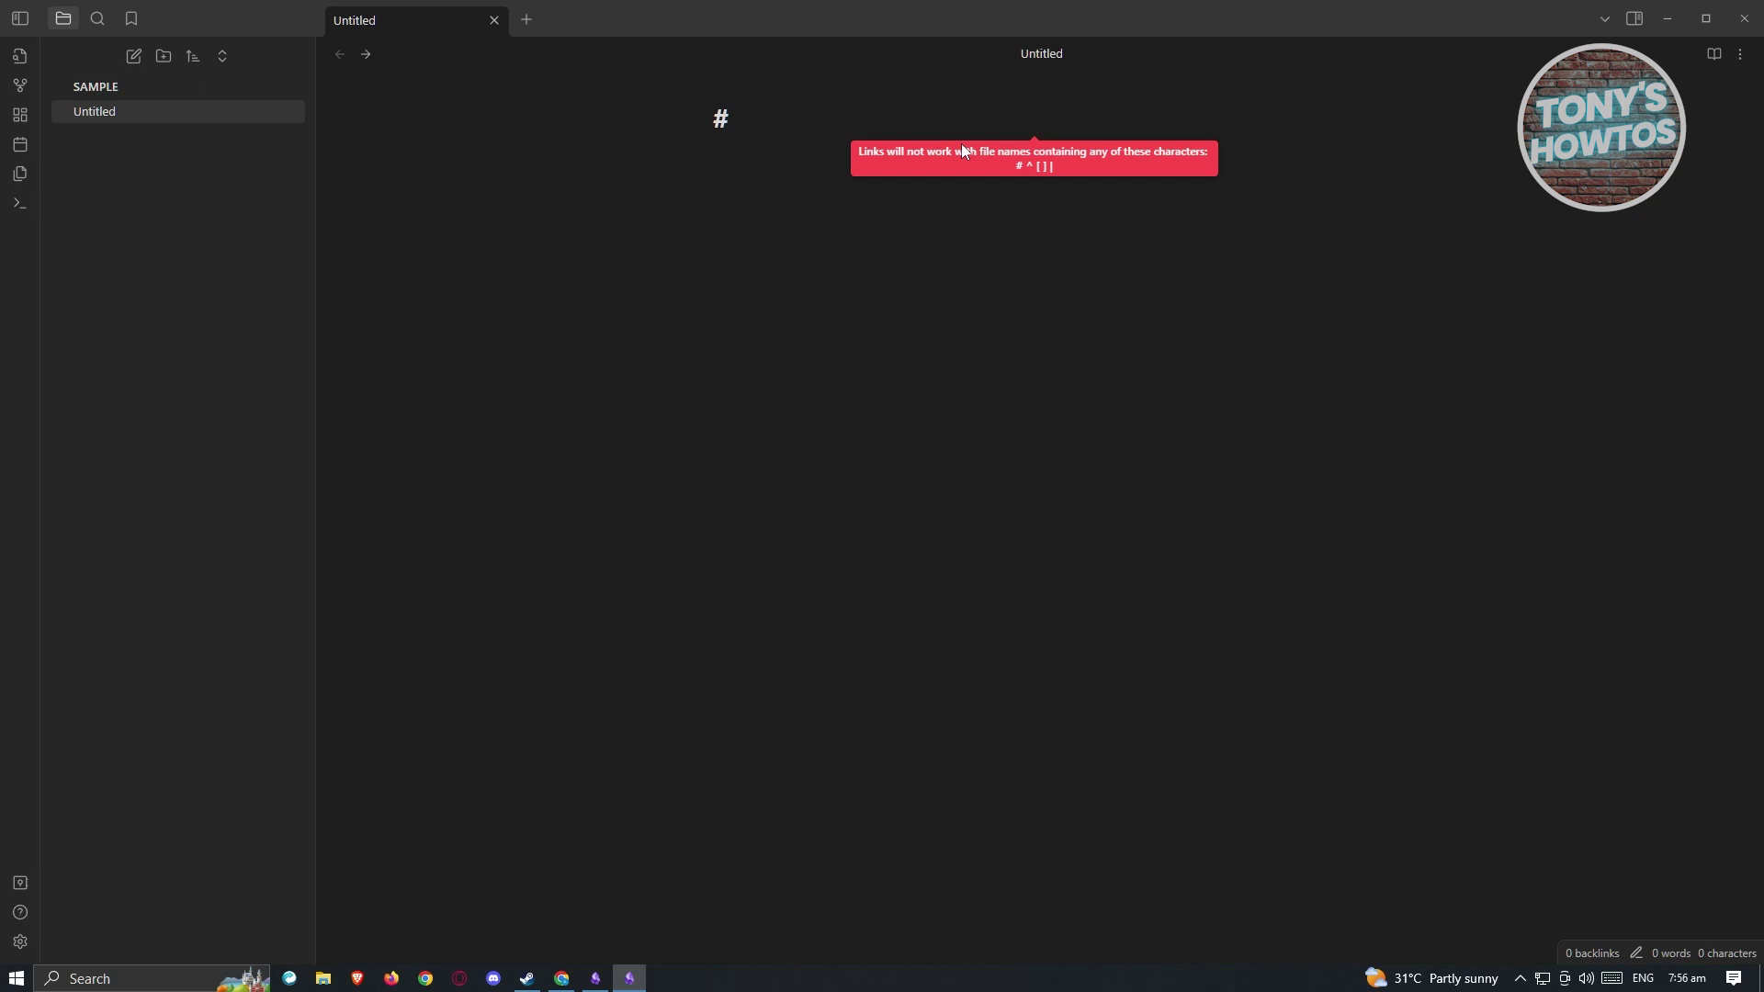
pyautogui.write(' HEADINGS')
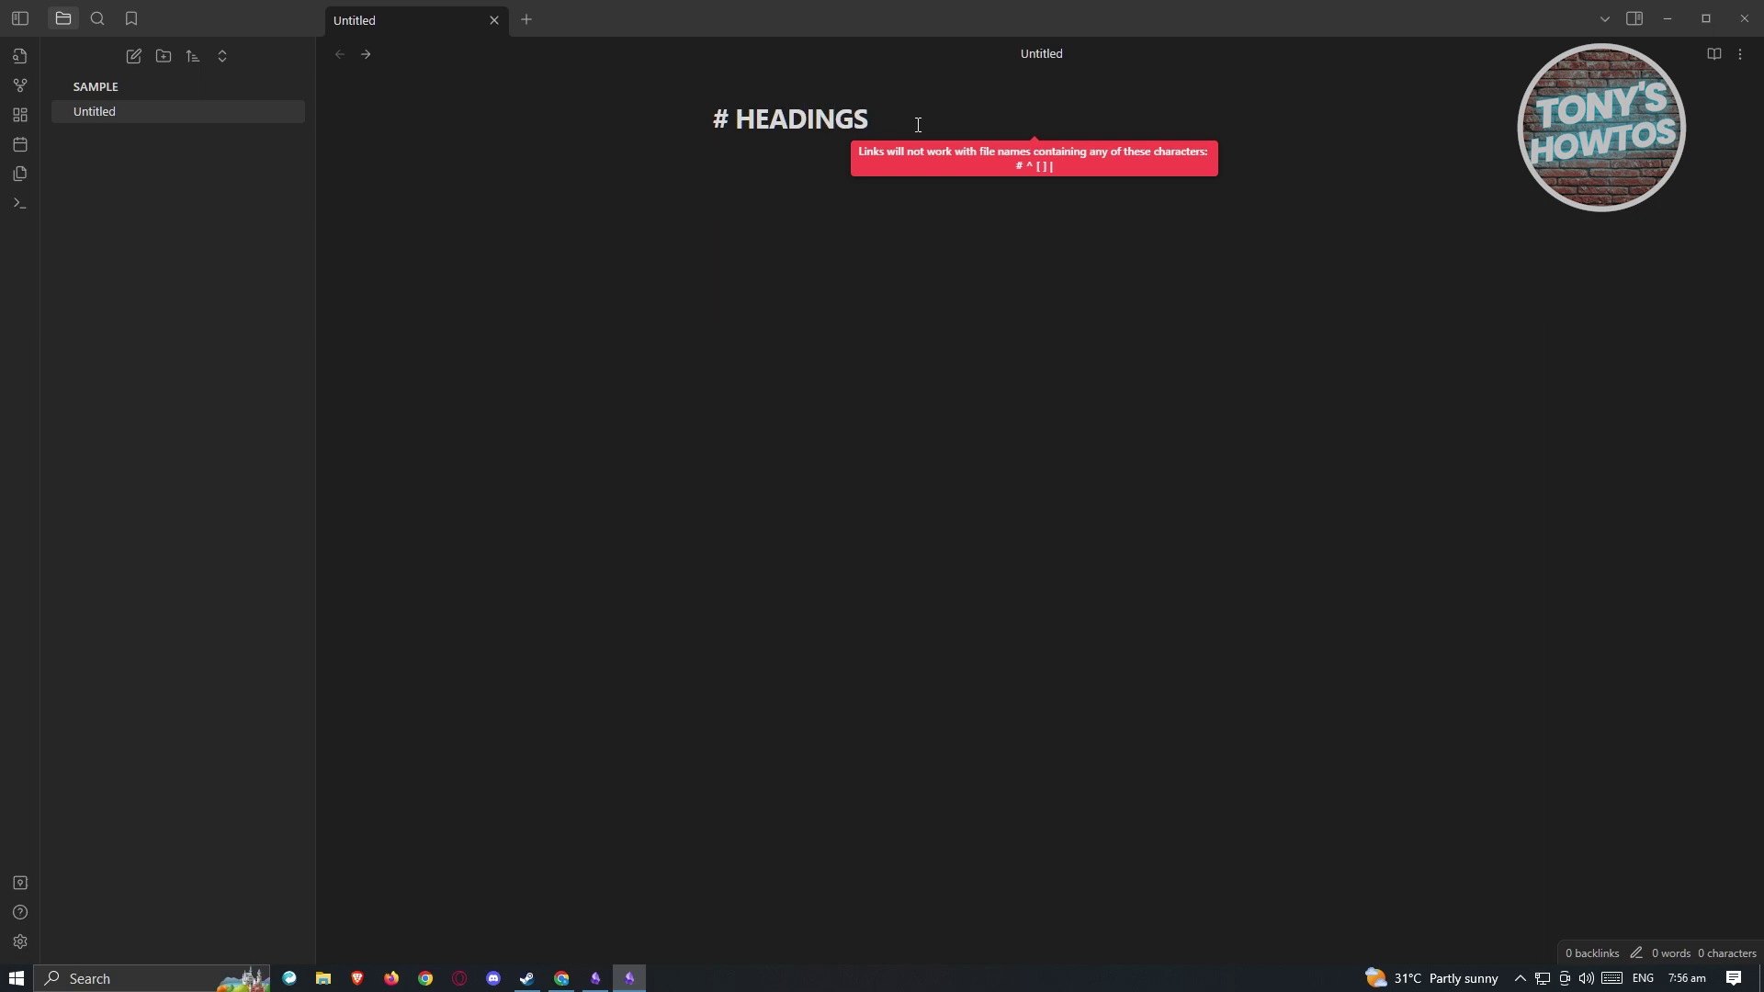
# Replace the title of the Untitled note with NOTE 1.
pyautogui.click(1116, 345)
pyautogui.click(731, 245)
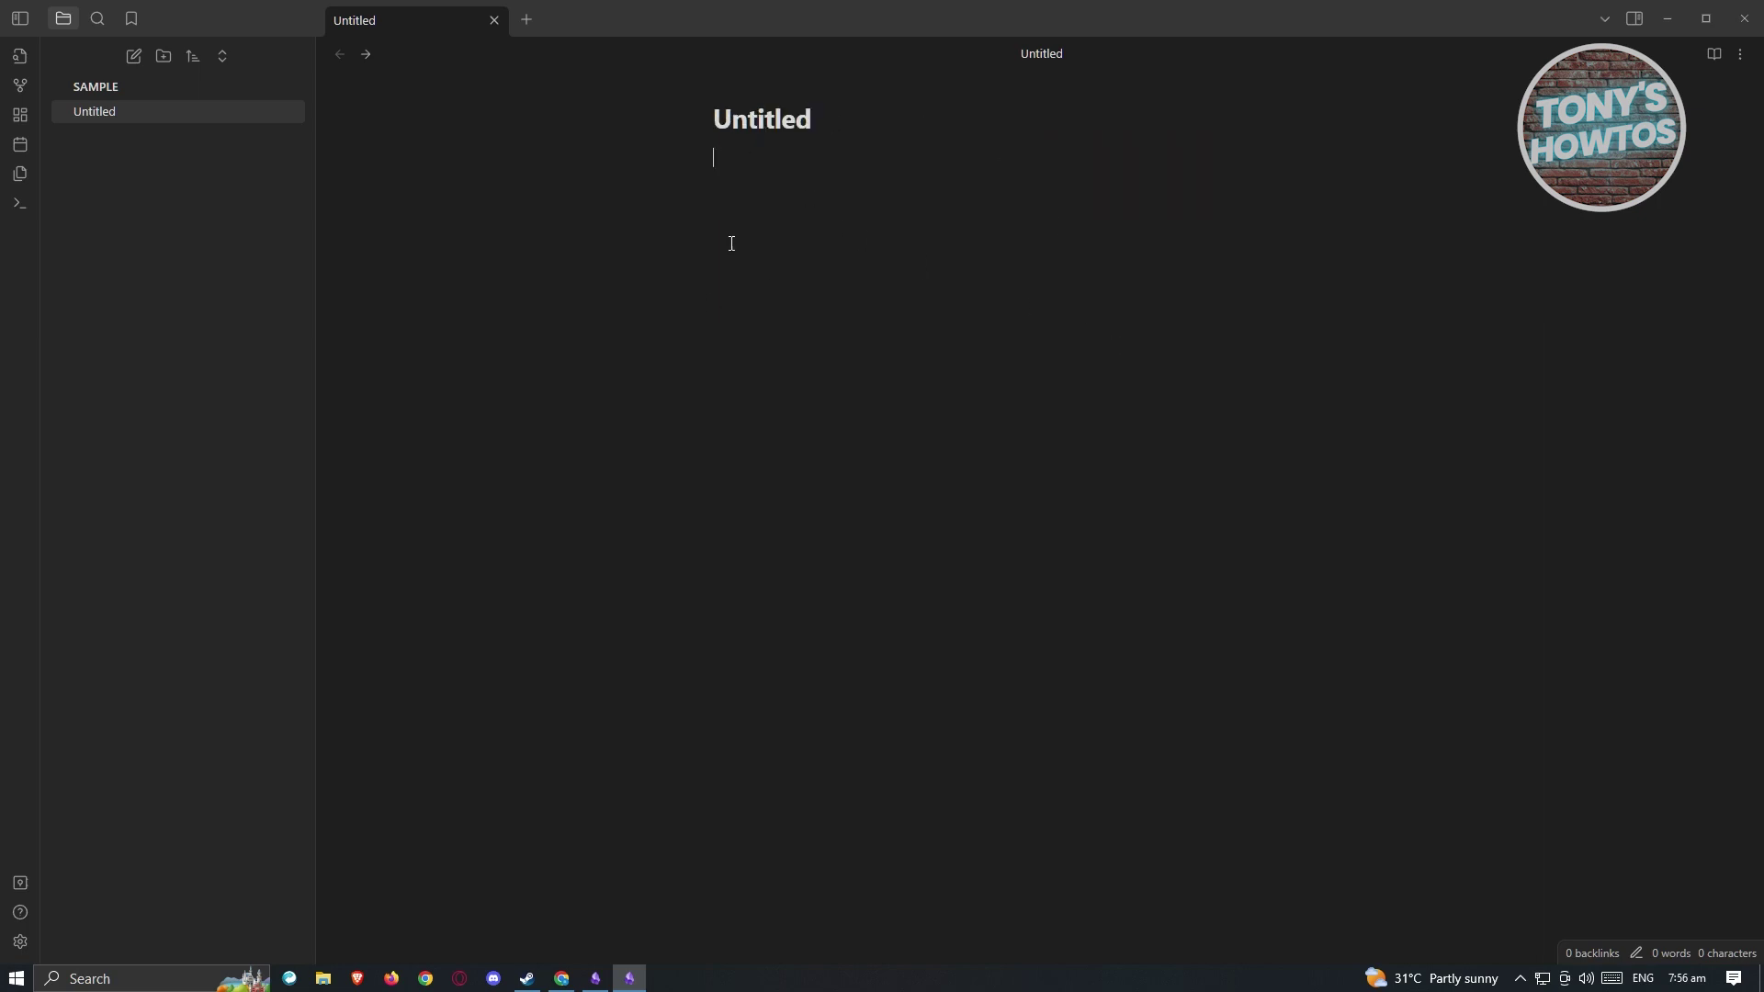
pyautogui.click(812, 120)
pyautogui.moveTo(874, 114); pyautogui.dragTo(588, 204)
pyautogui.click(756, 226)
pyautogui.moveTo(831, 118); pyautogui.dragTo(646, 126)
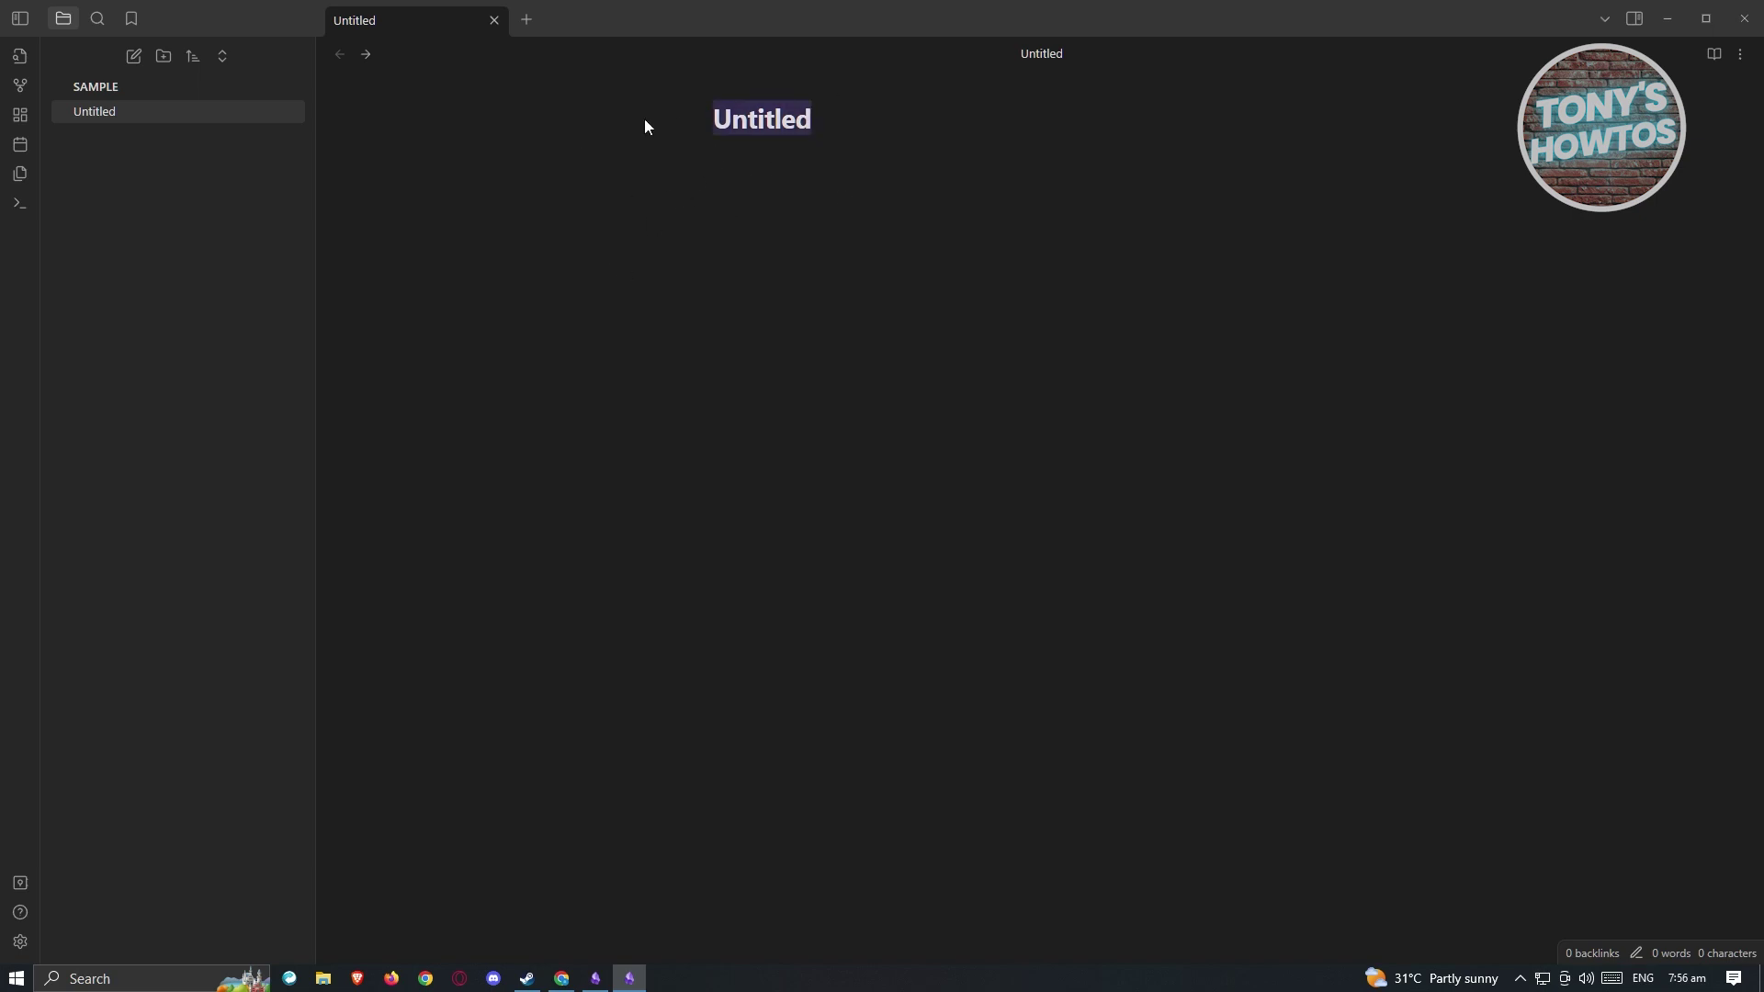
pyautogui.write('NOTE 1')
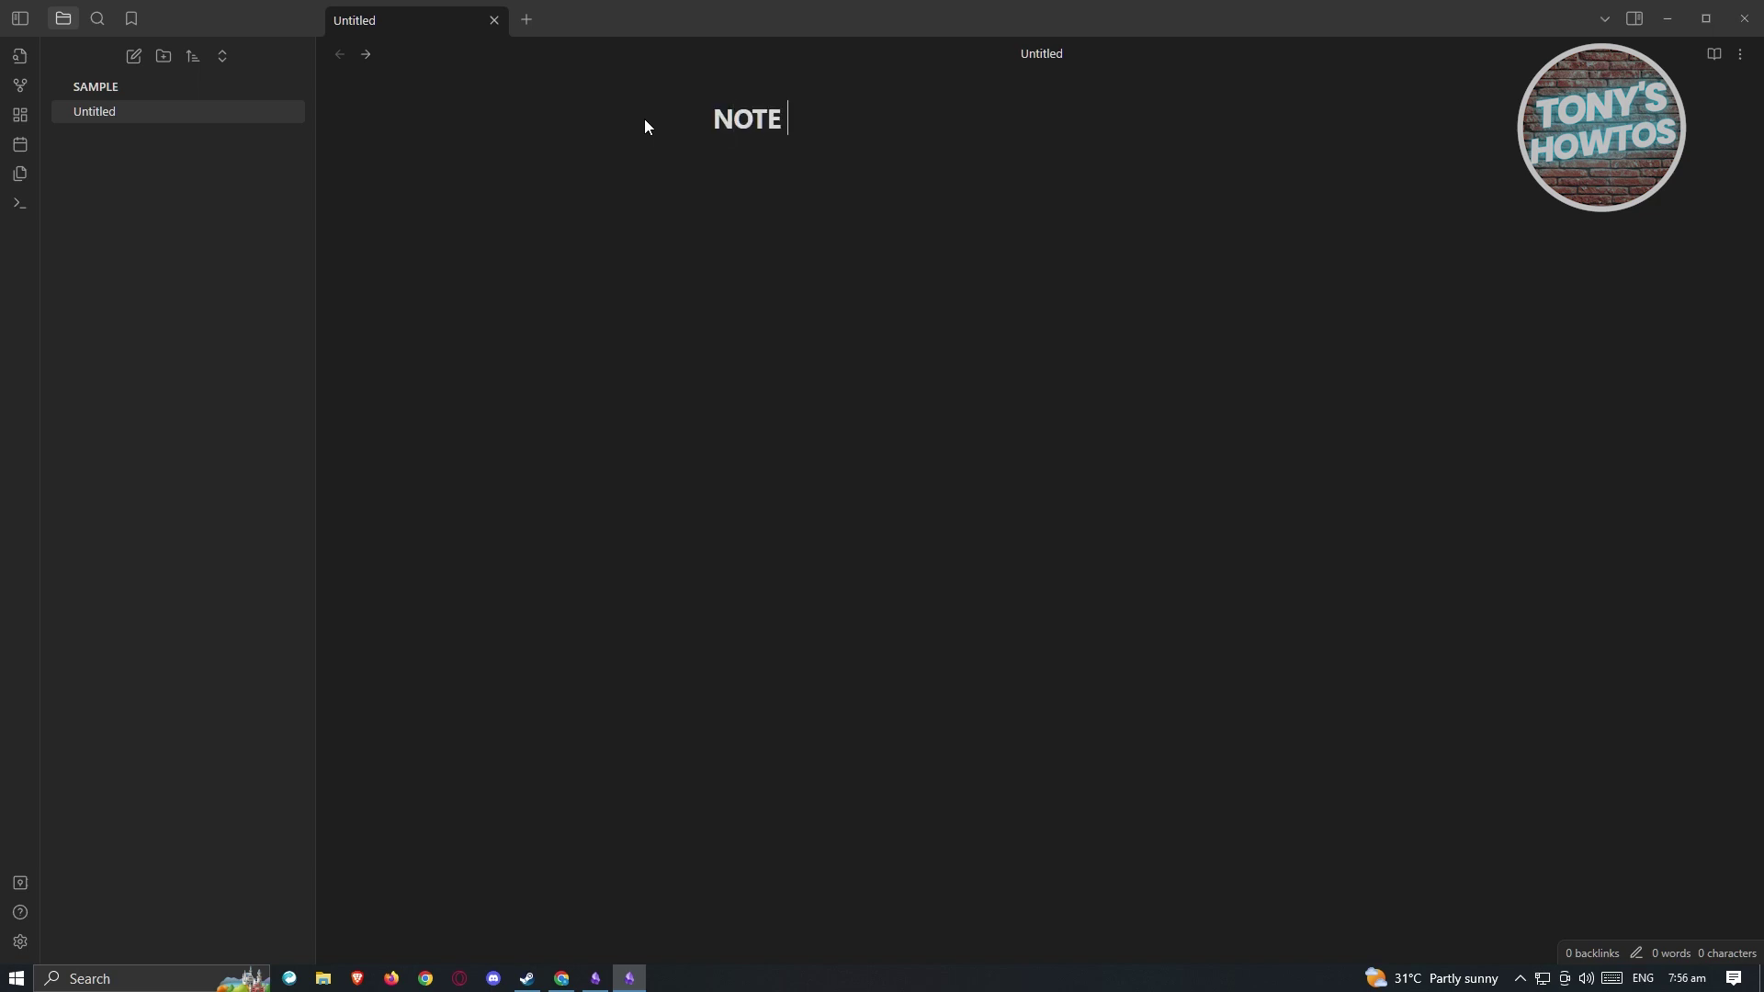
pyautogui.press('Return')
# Add a level-one Markdown heading reading HEADINGS to the body of NOTE 1 and fold its section.
pyautogui.write('# HEADINGS')
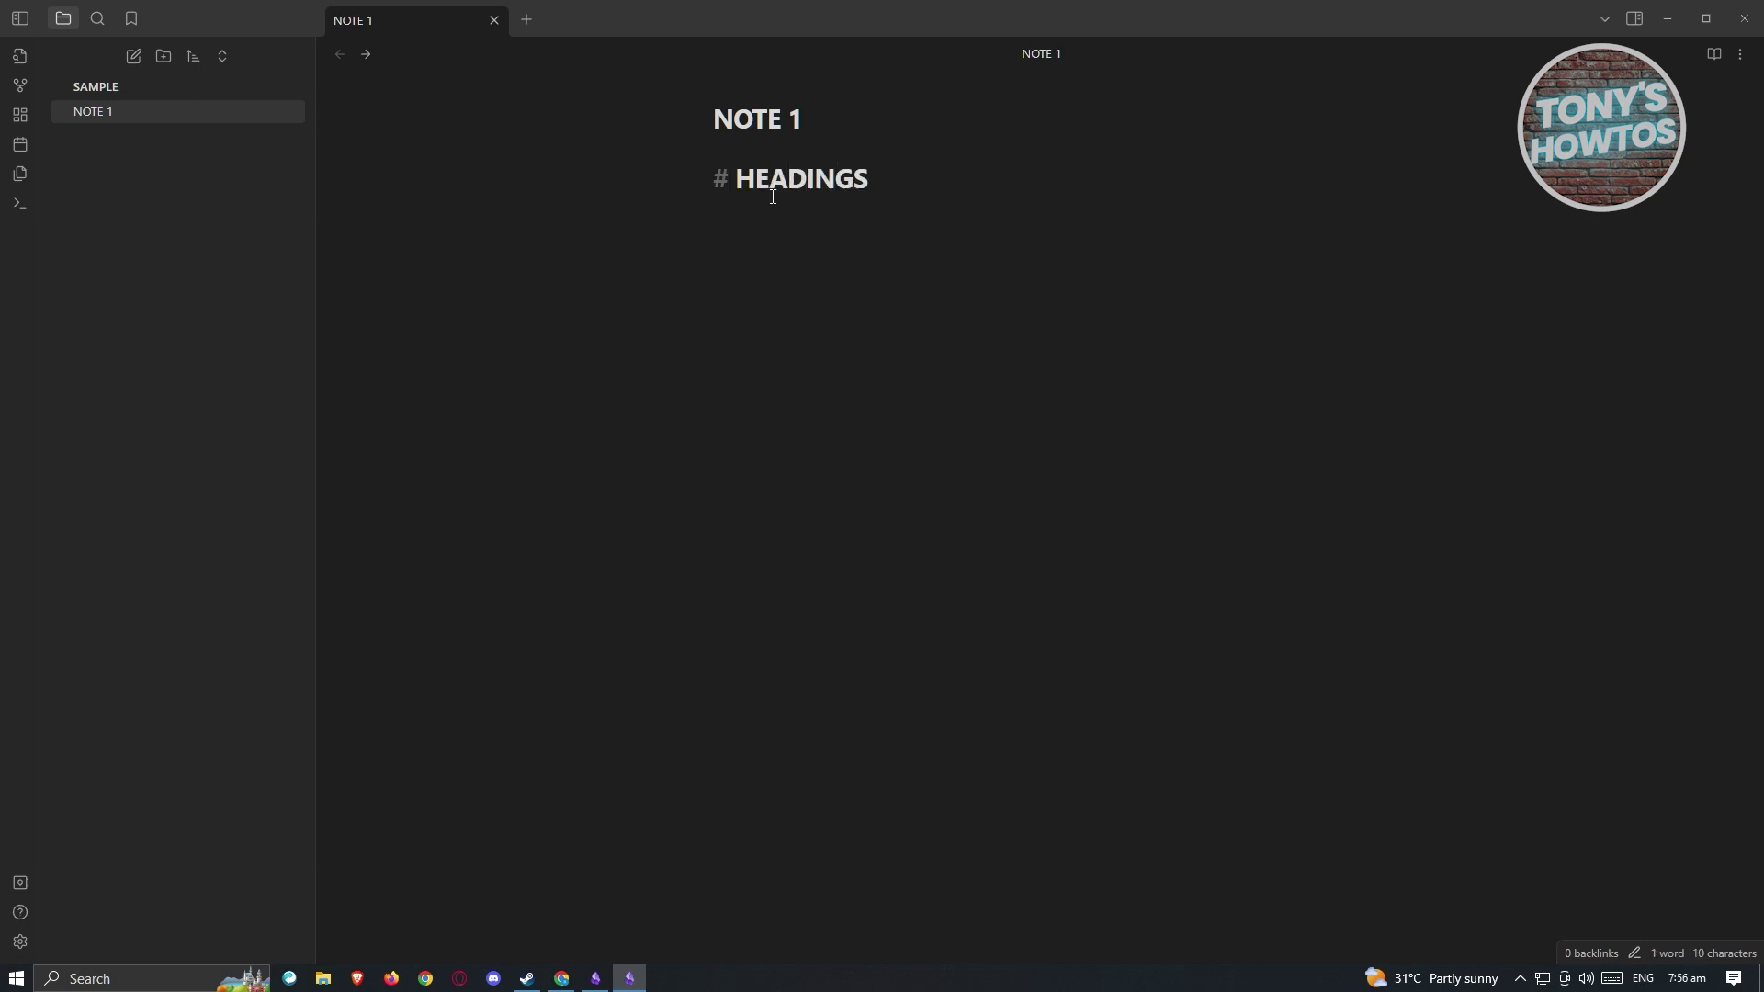
pyautogui.press('Return')
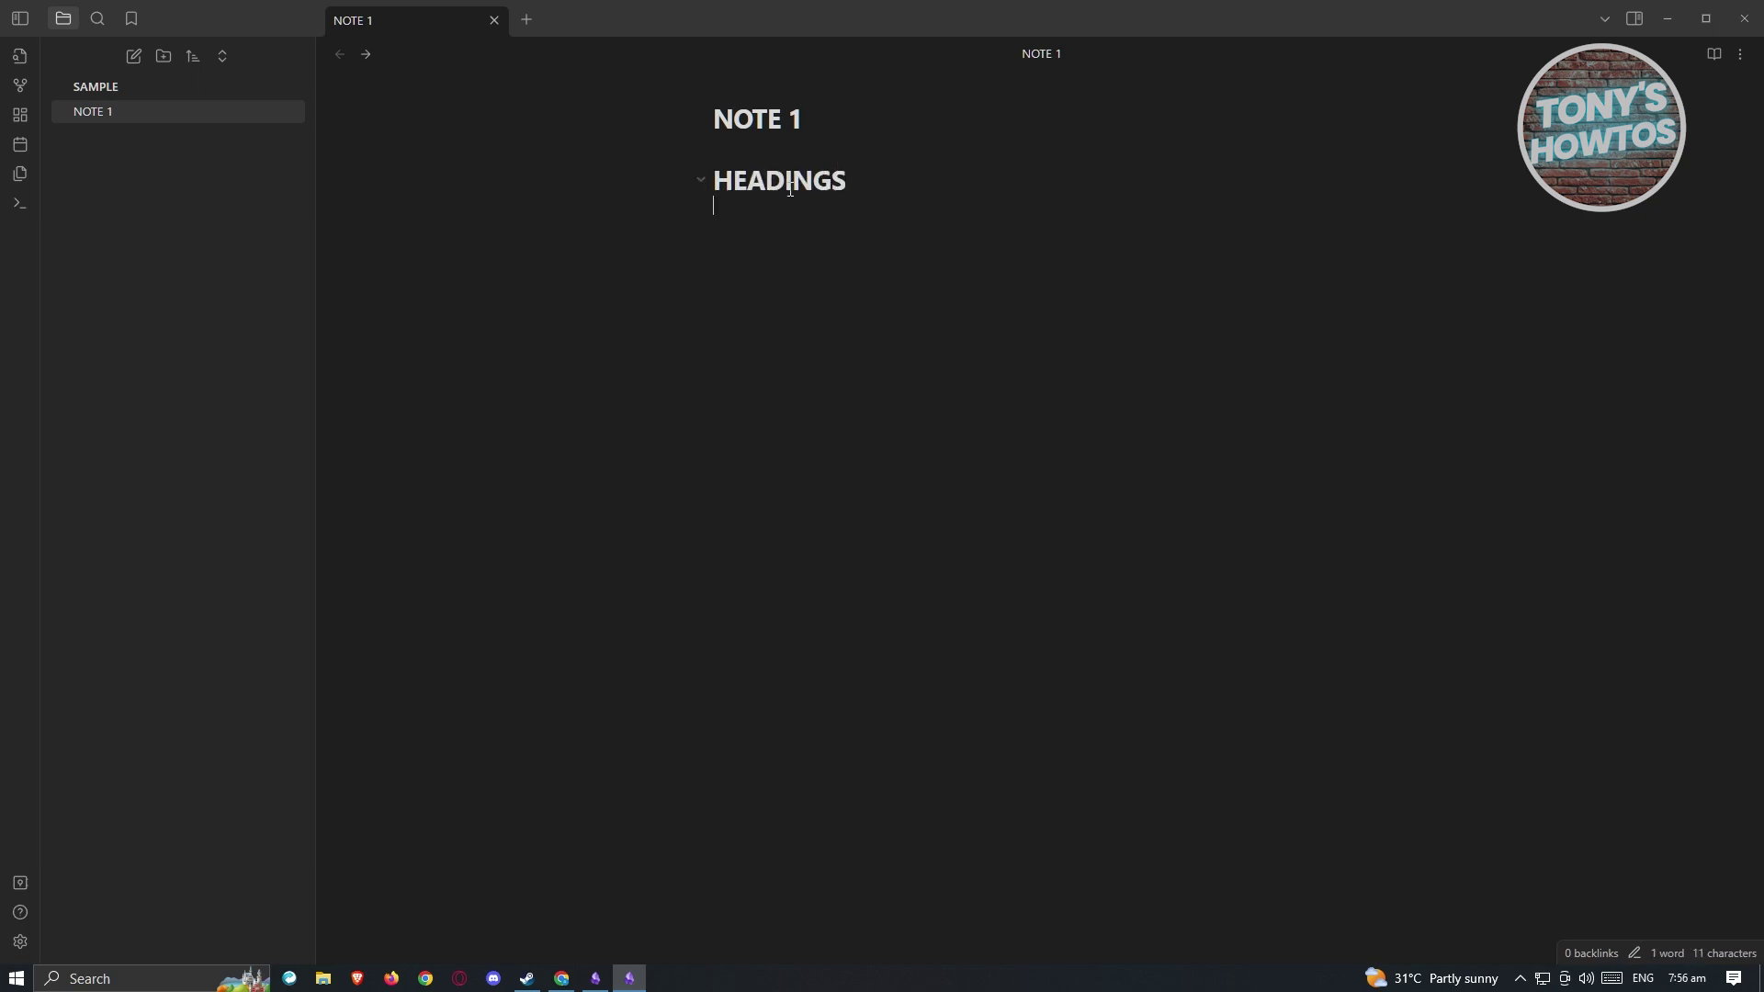
pyautogui.click(701, 180)
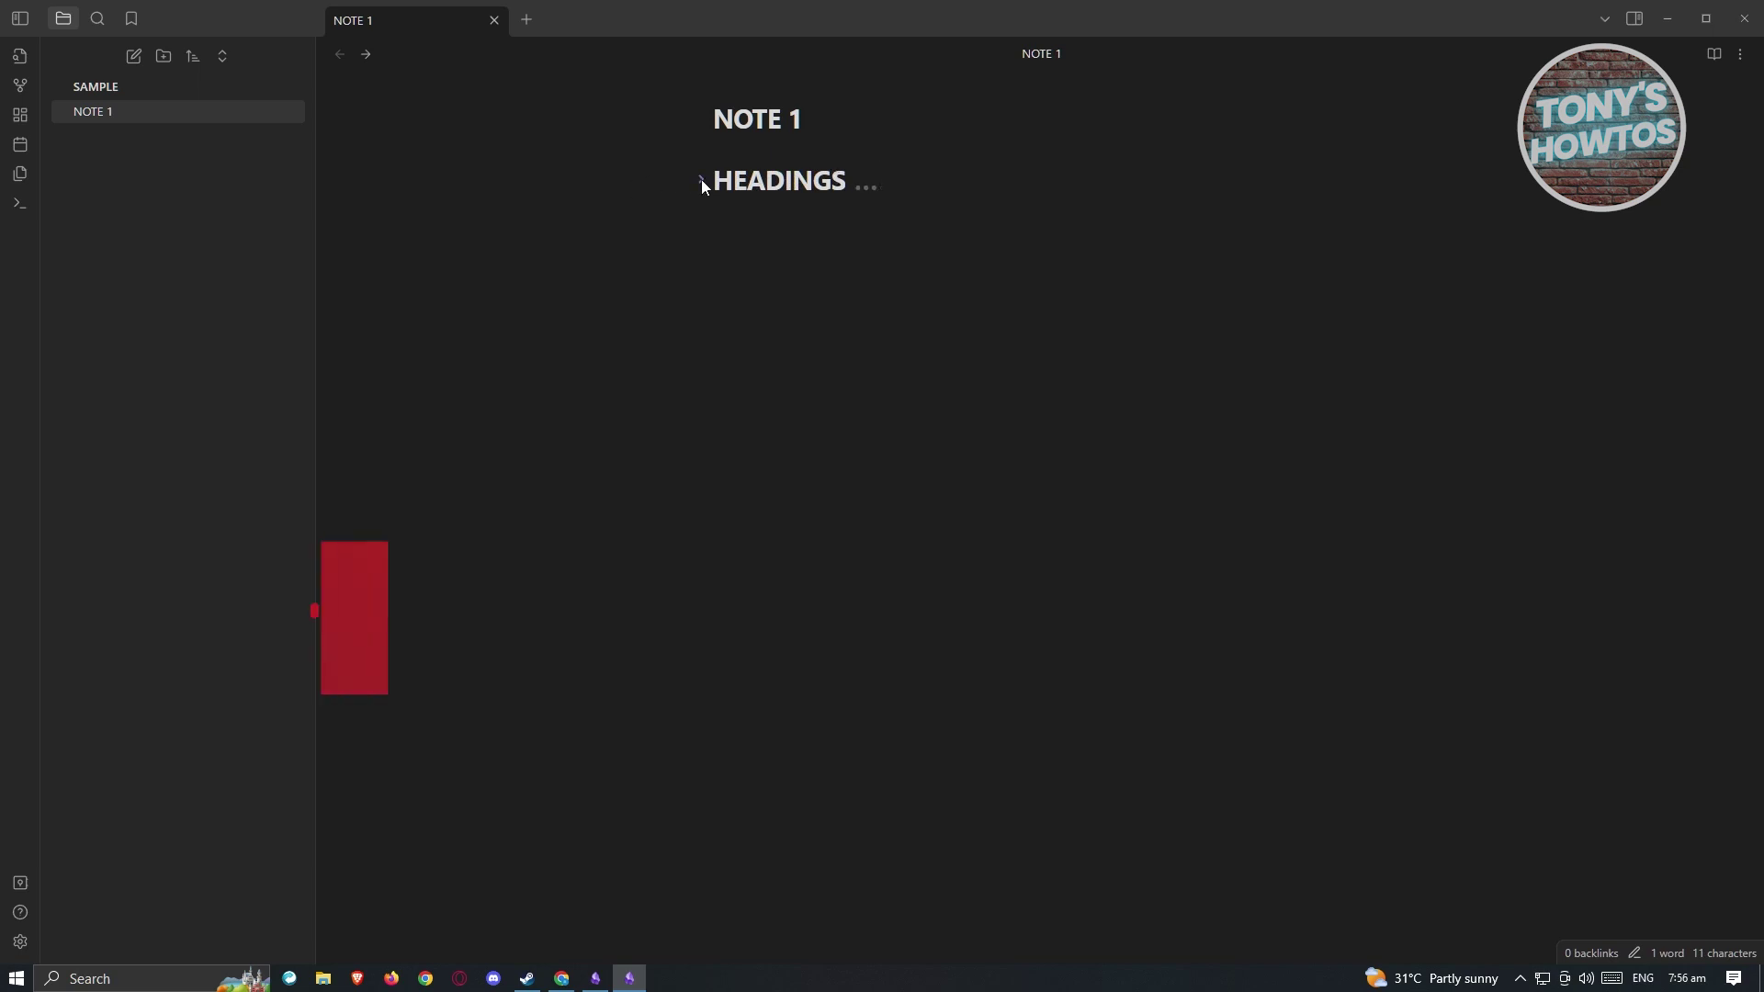
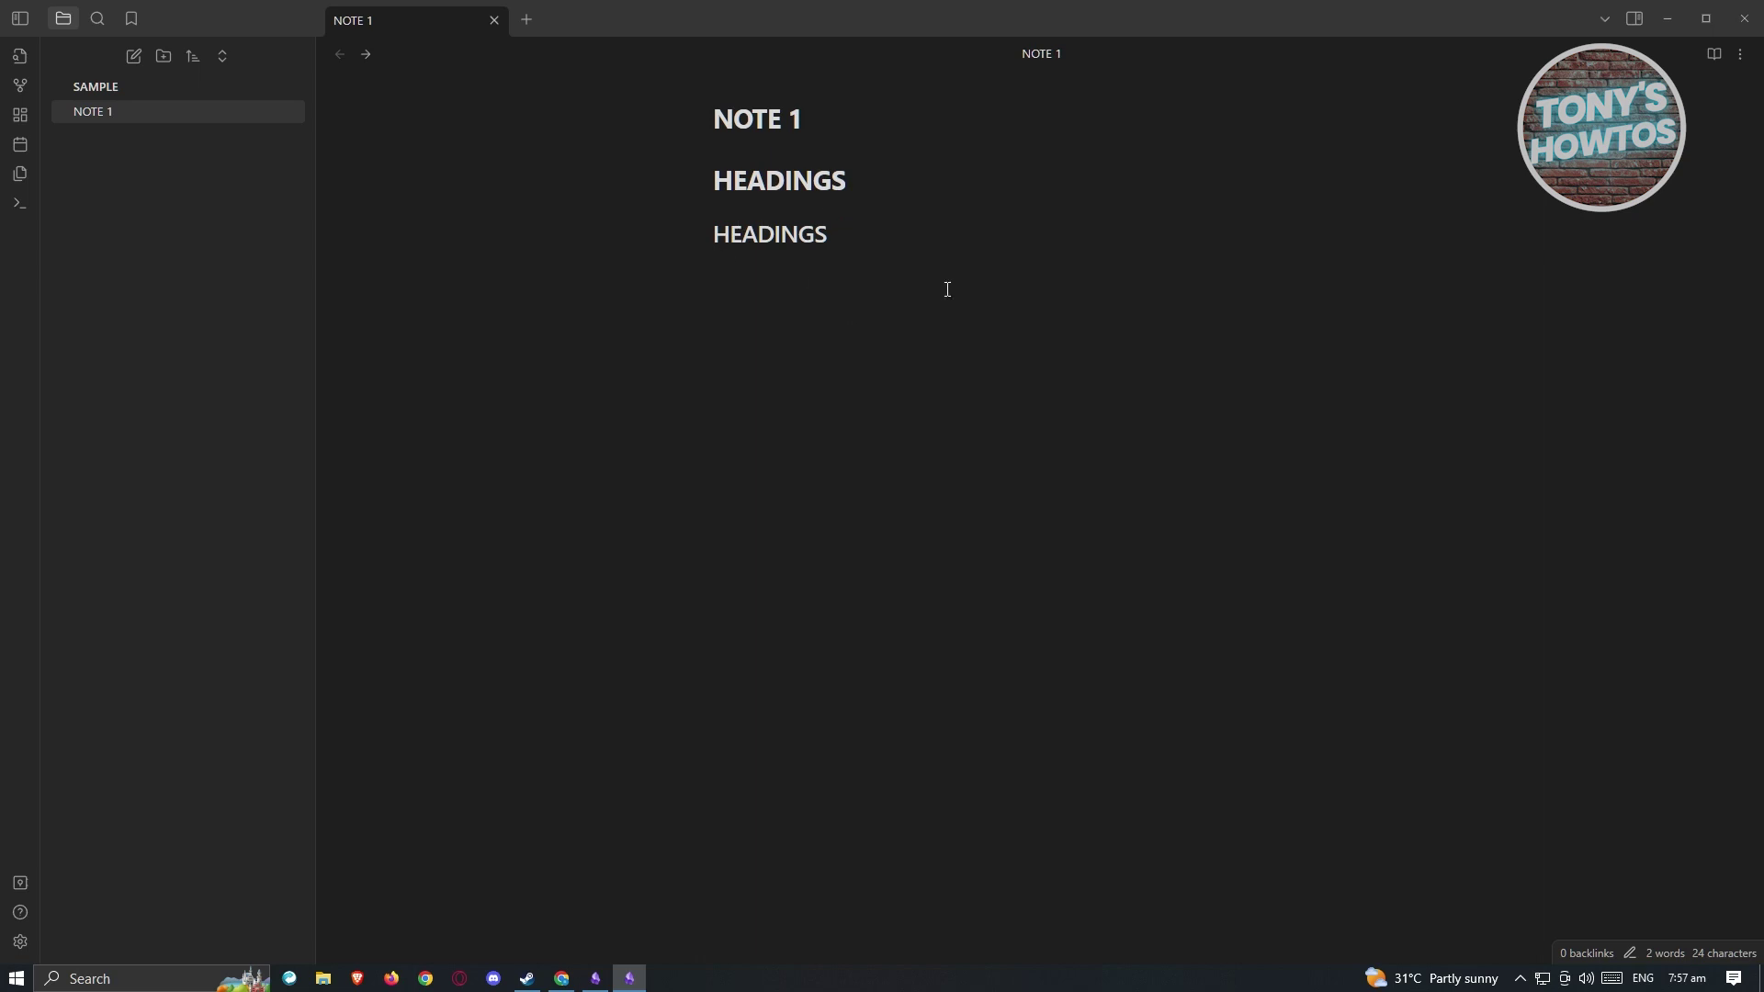
# Add a level-three Markdown heading reading HEADINGS below the existing headings in NOTE 1.
pyautogui.write('### HEADSINGS')
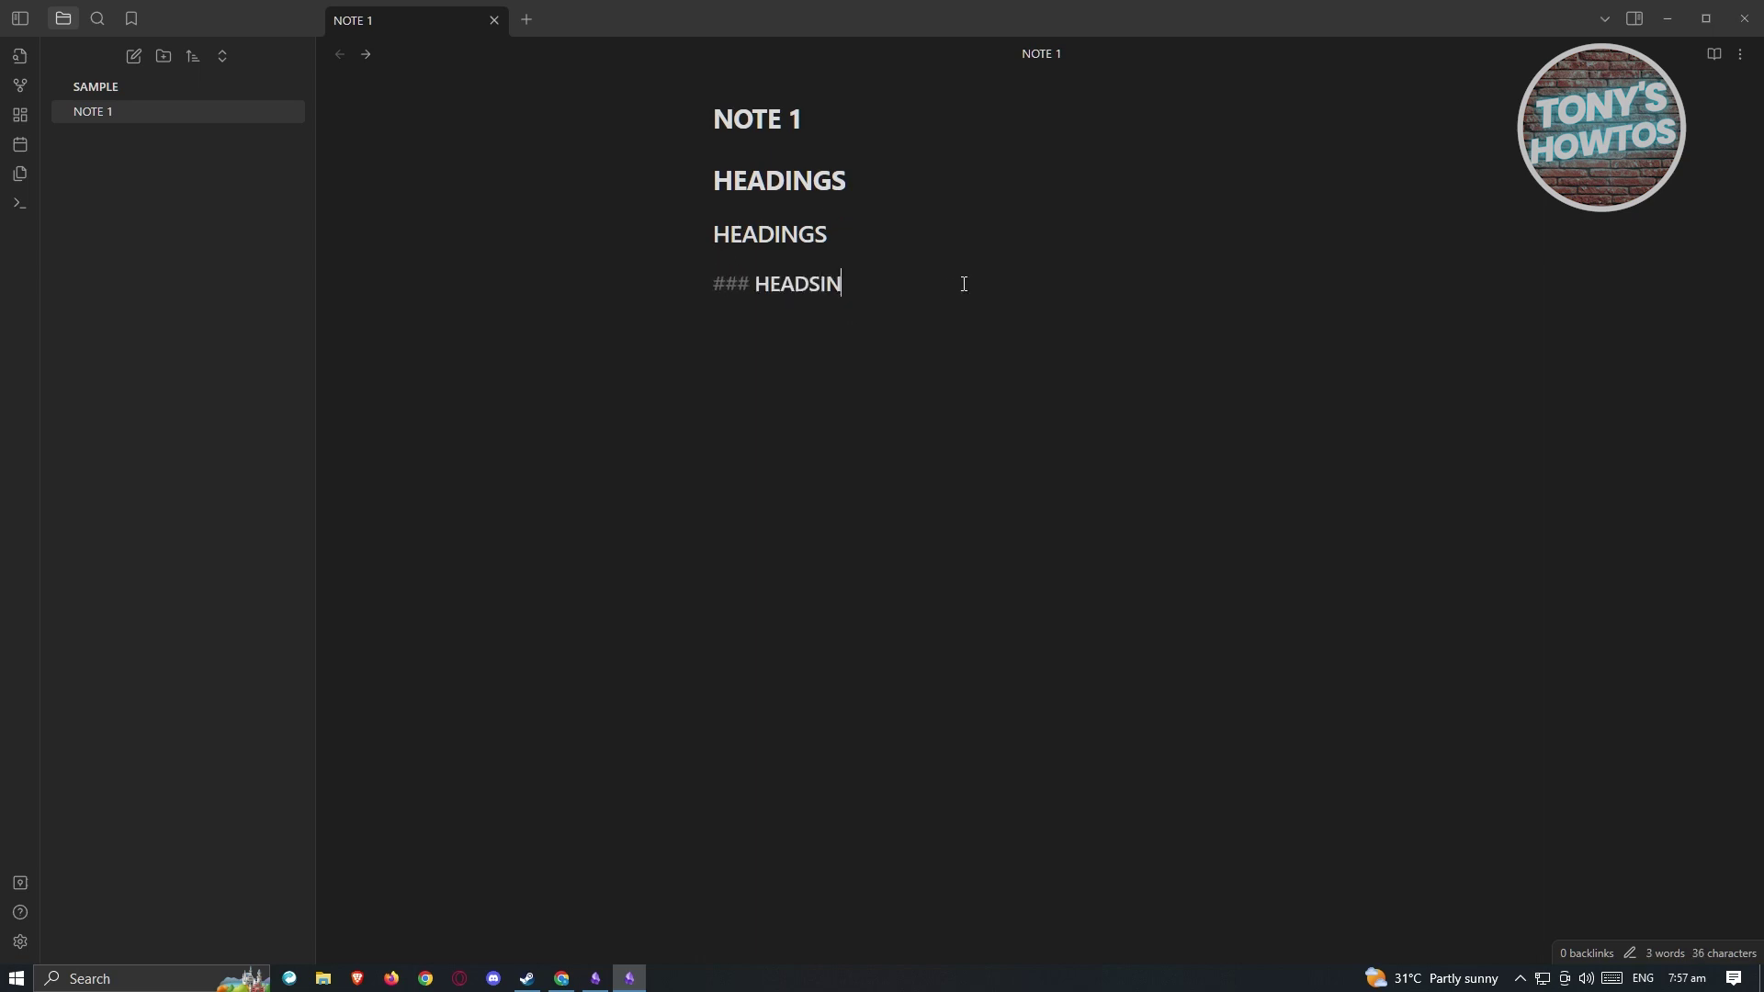
pyautogui.press('BackSpace')
pyautogui.press('BackSpace')
pyautogui.press('BackSpace')
pyautogui.press('BackSpace')
pyautogui.press('BackSpace')
pyautogui.write('INGS')
pyautogui.press('Return')
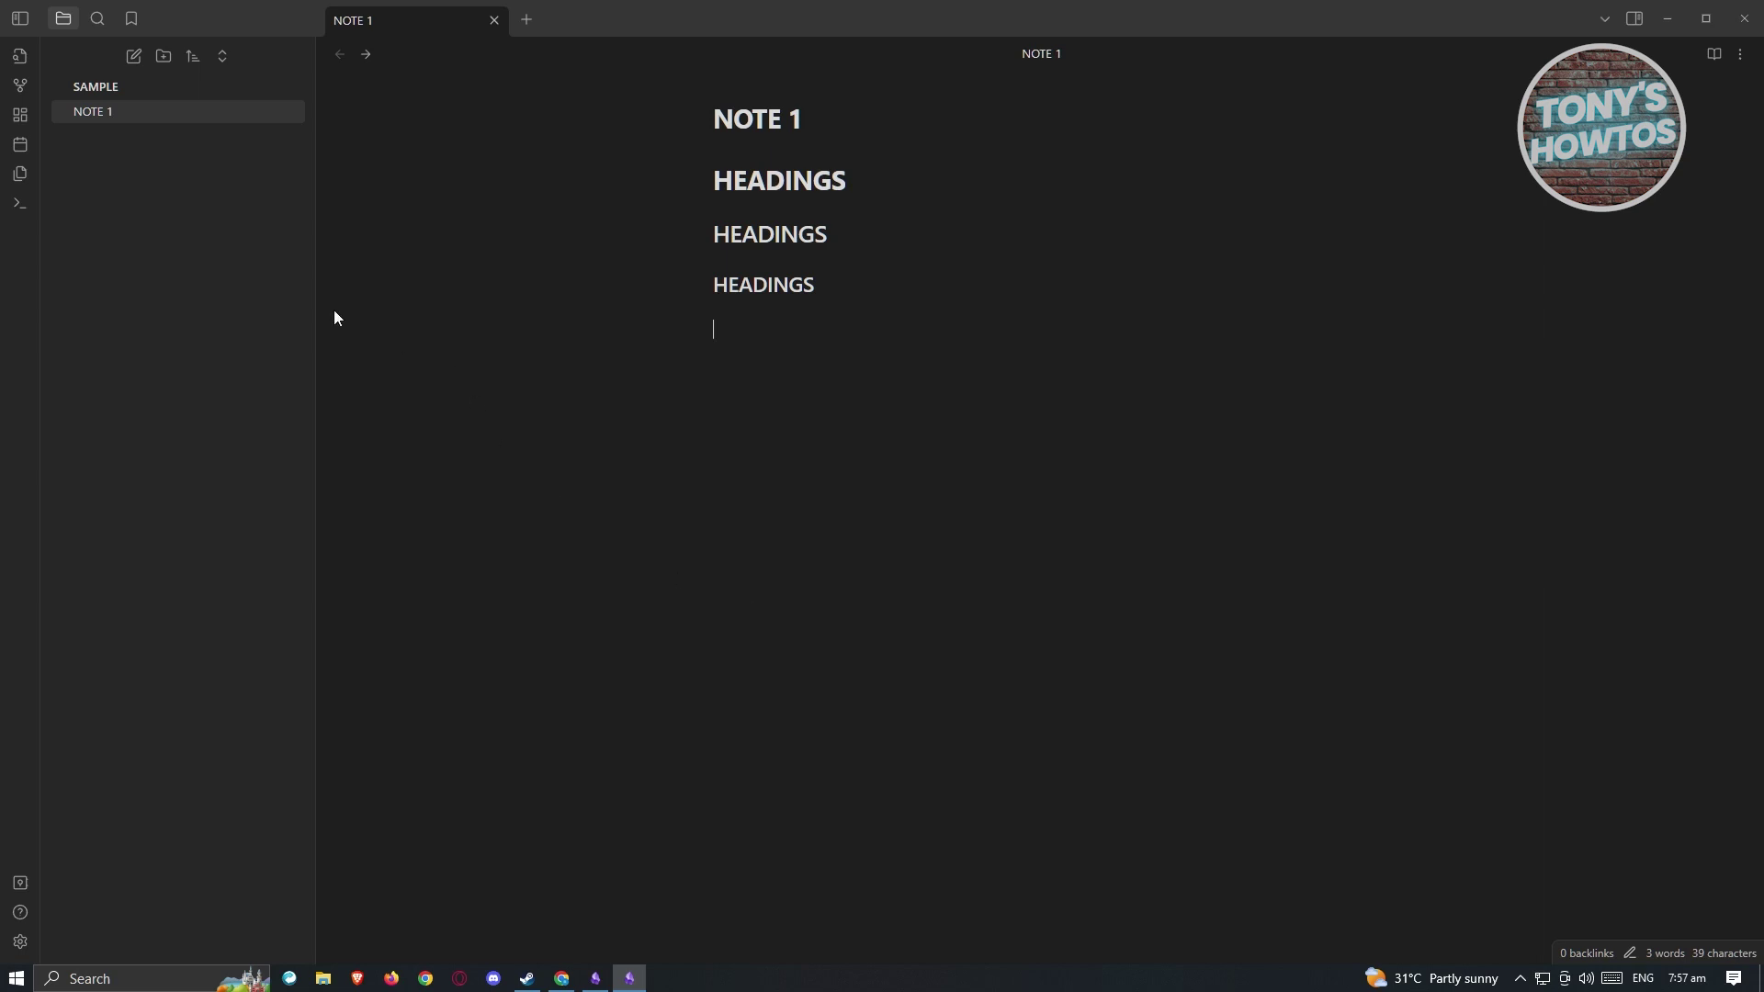
# Create a new note in the SAMPLE vault and title it NOTE 2.
pyautogui.click(134, 59)
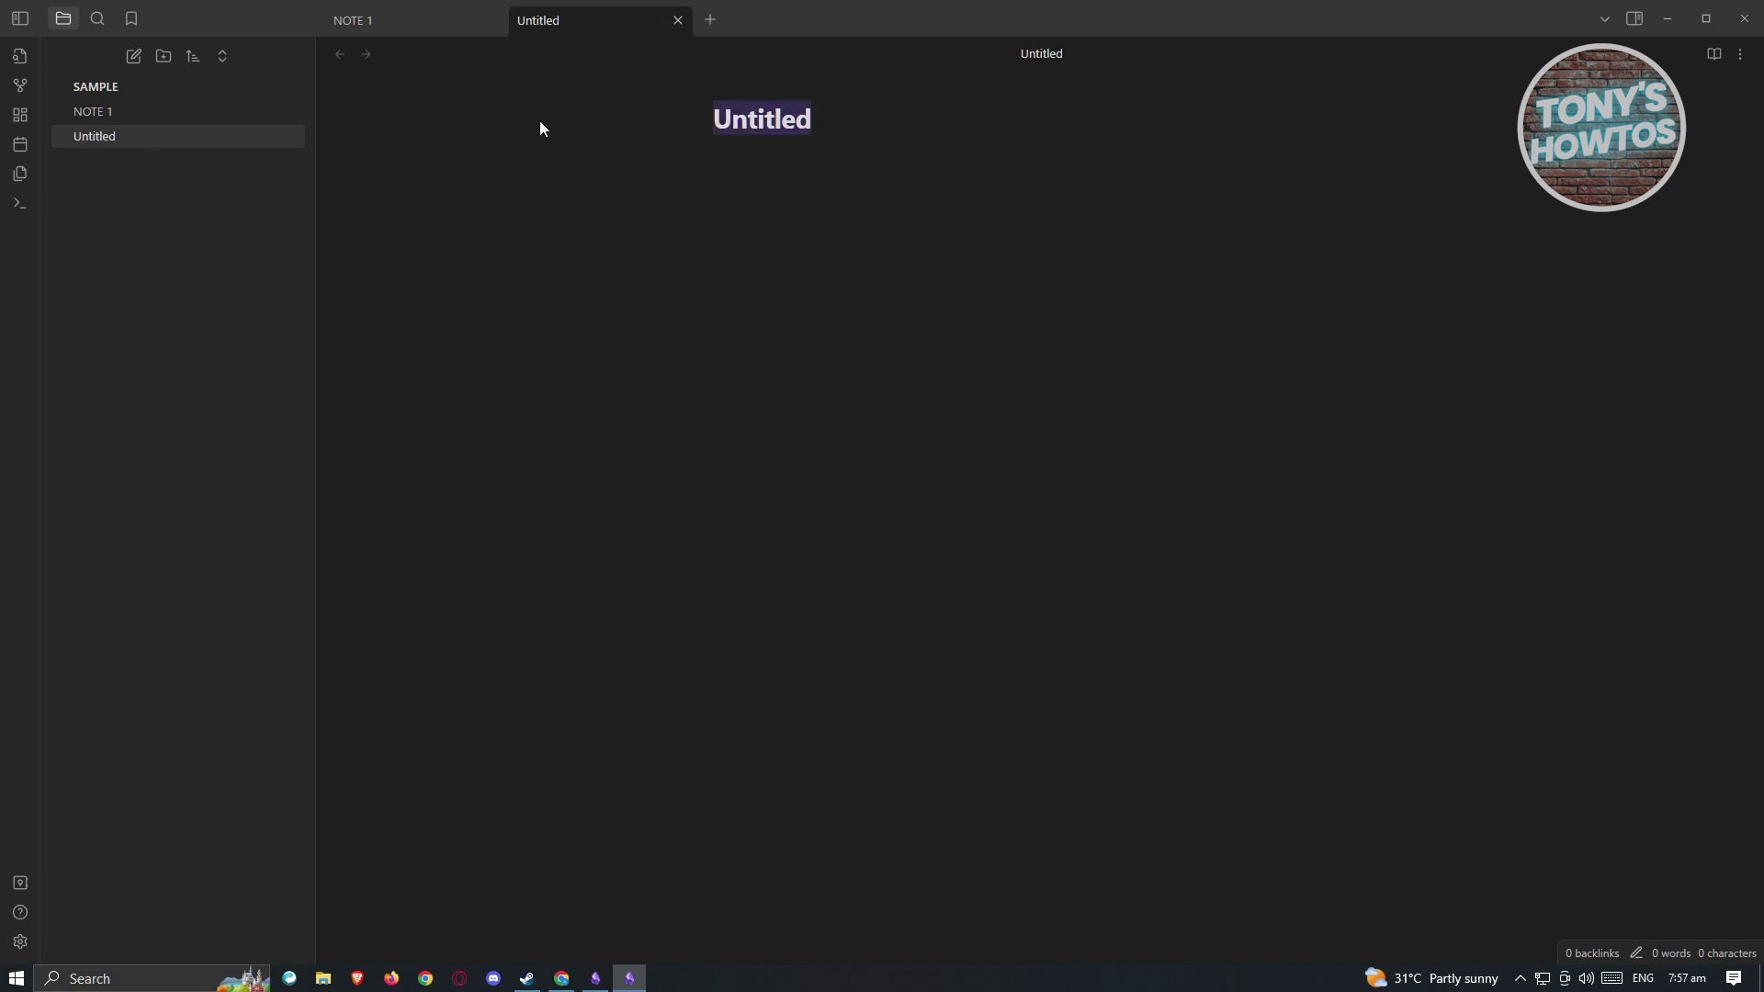
pyautogui.write('NOTE 2')
pyautogui.press('Return')
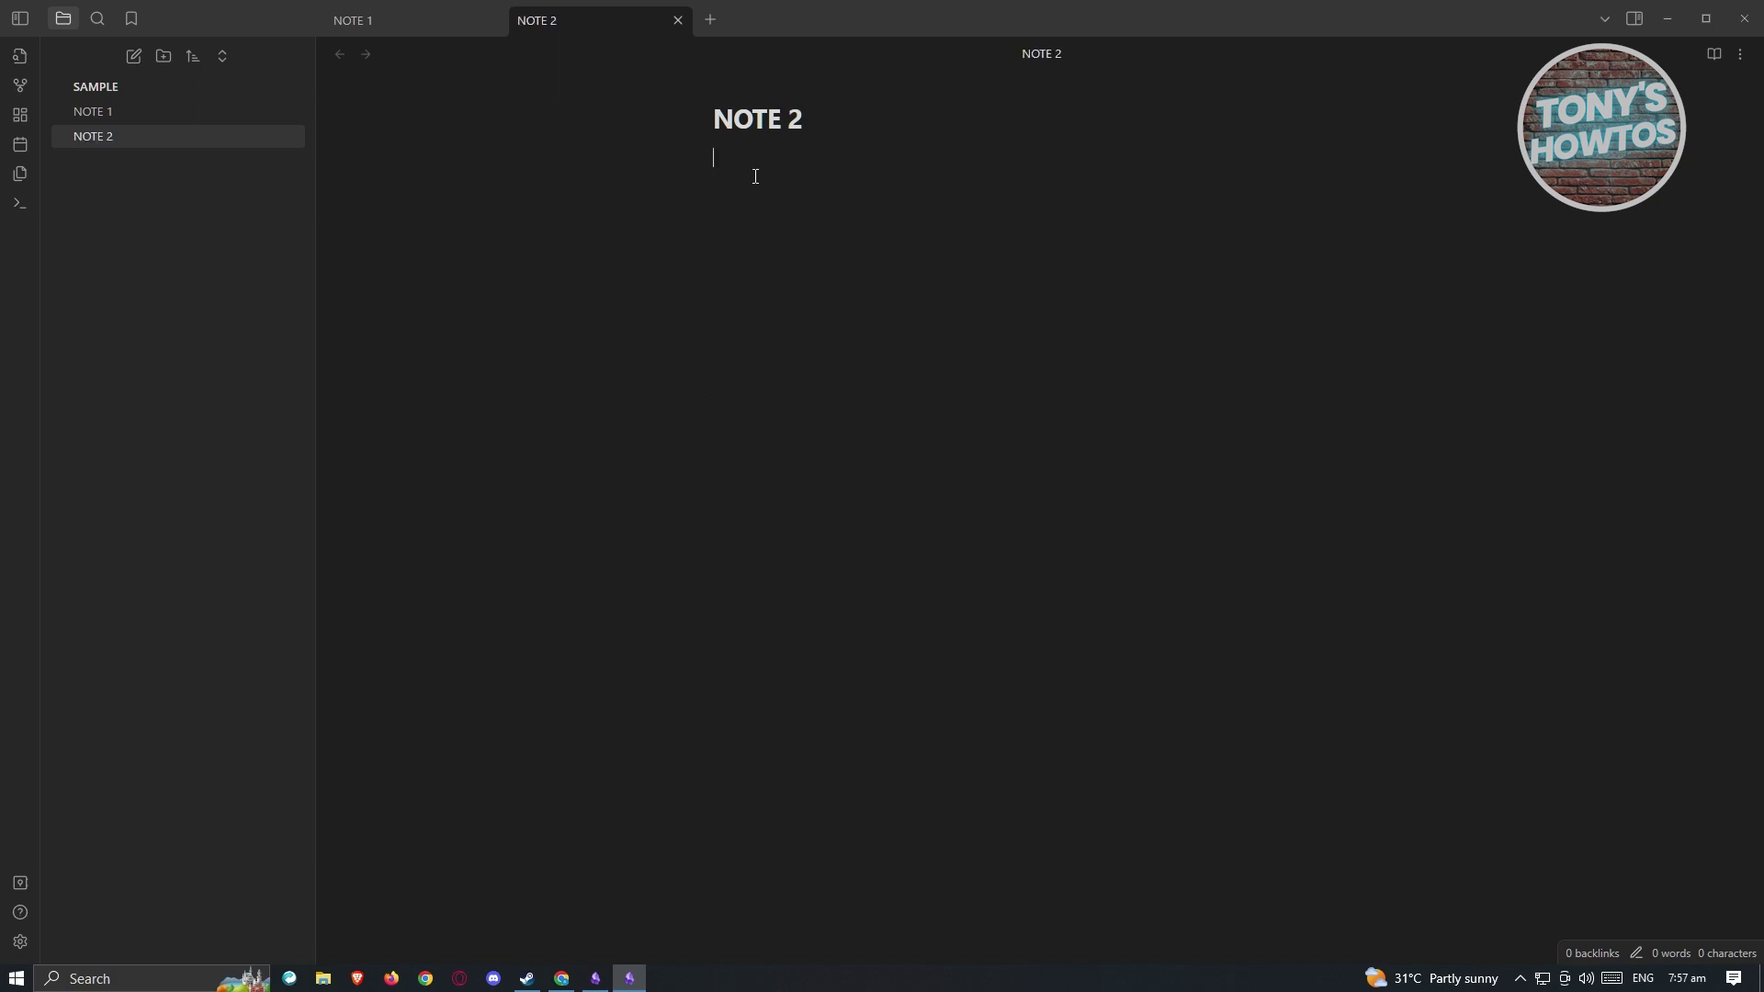
# Write the line "THIS IS A BOLD TEXT" in NOTE 2 and make it bold with double asterisks.
pyautogui.write('THIS IS A BOLD TEXT')
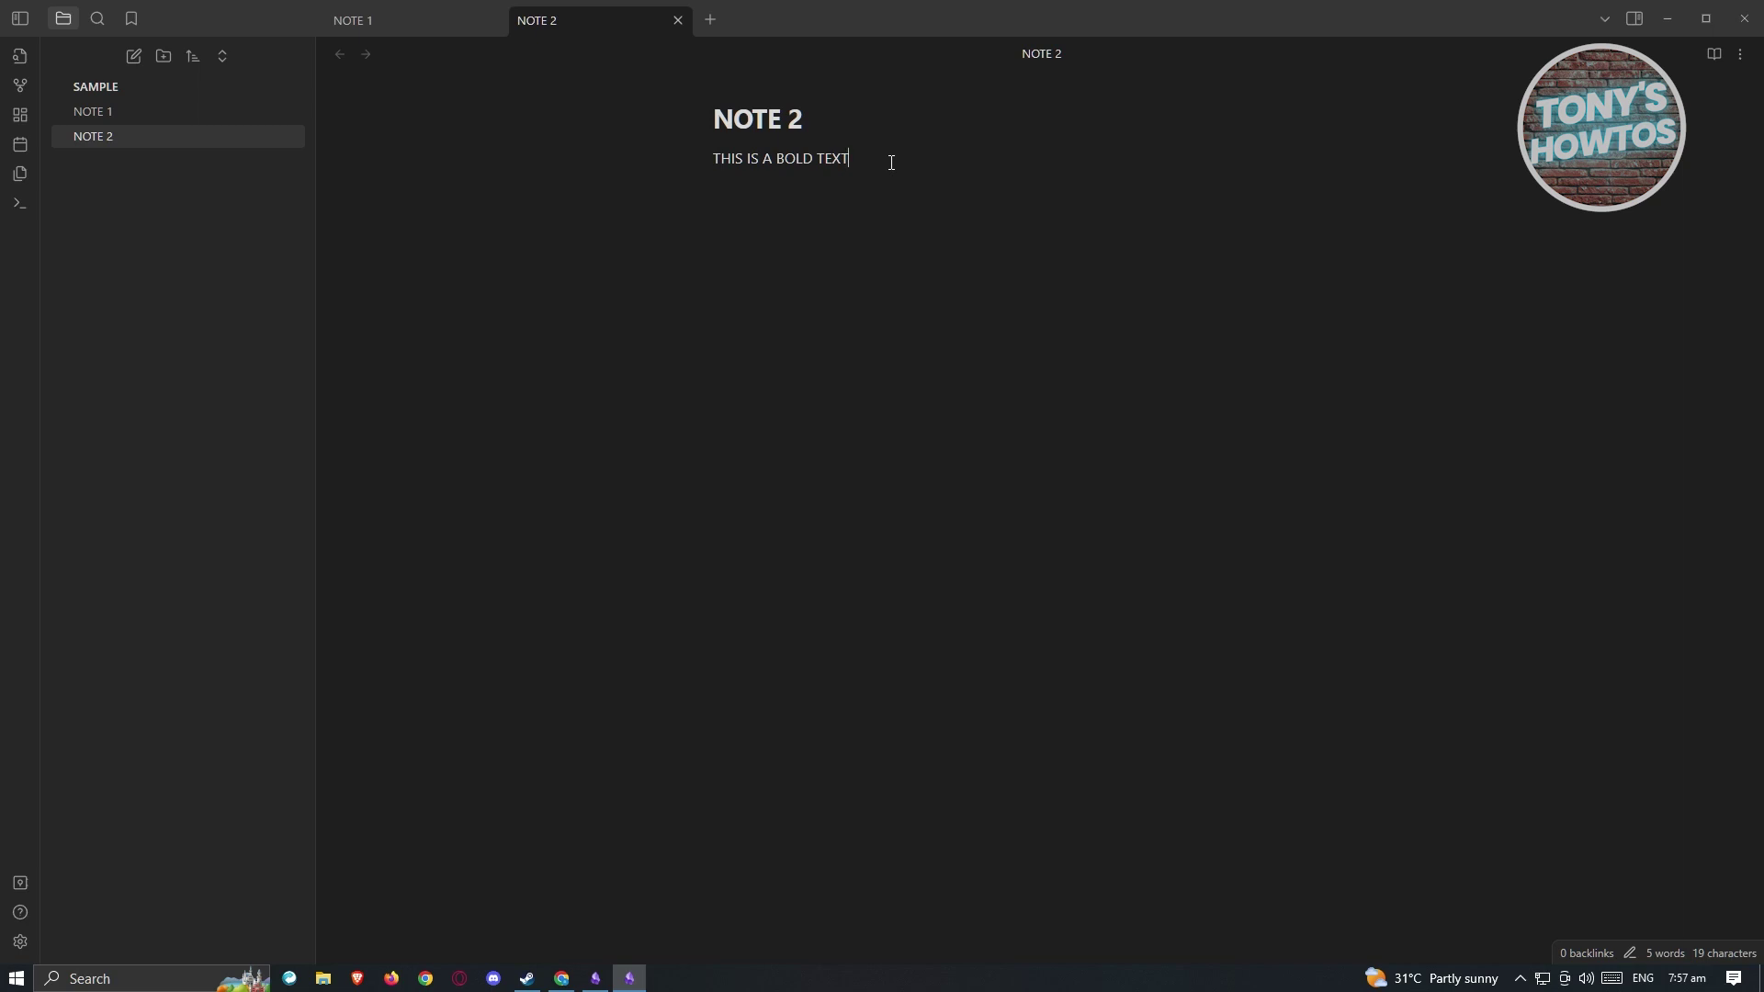
pyautogui.write('**')
pyautogui.write('**')
pyautogui.press('Return')
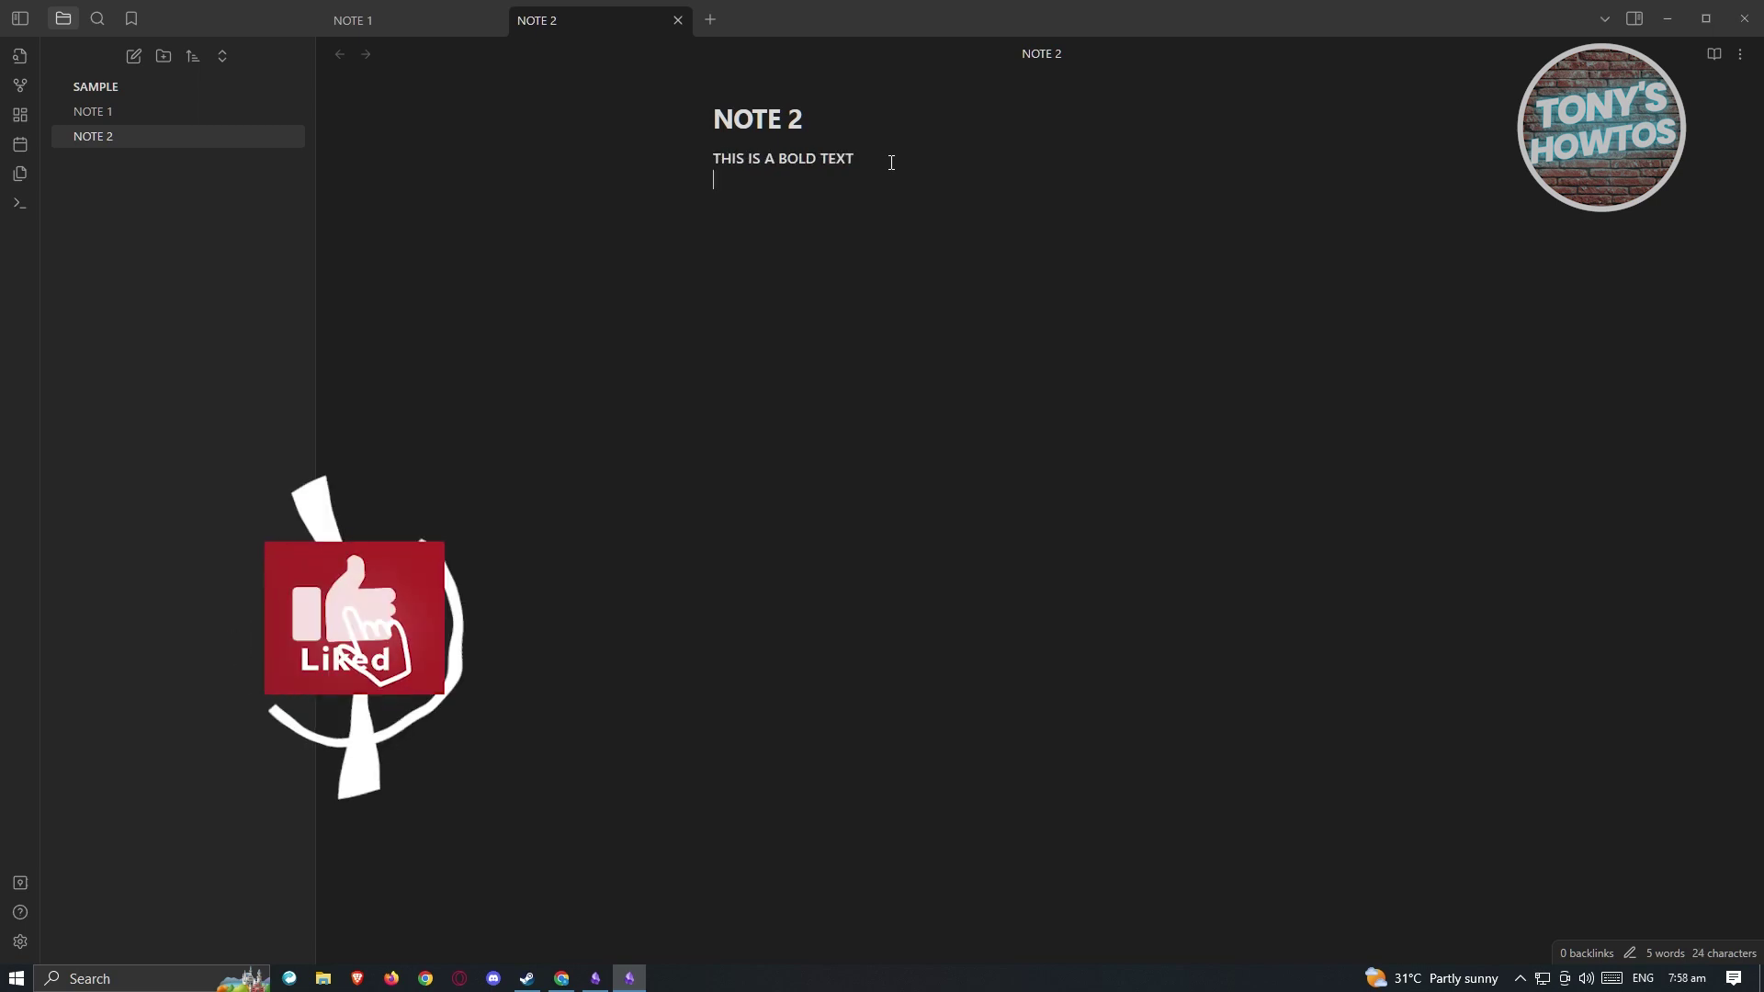
# Below the bold line, write "THIS IS IN ITALIC" in italics using single asterisks.
pyautogui.press('Return')
pyautogui.write('*')
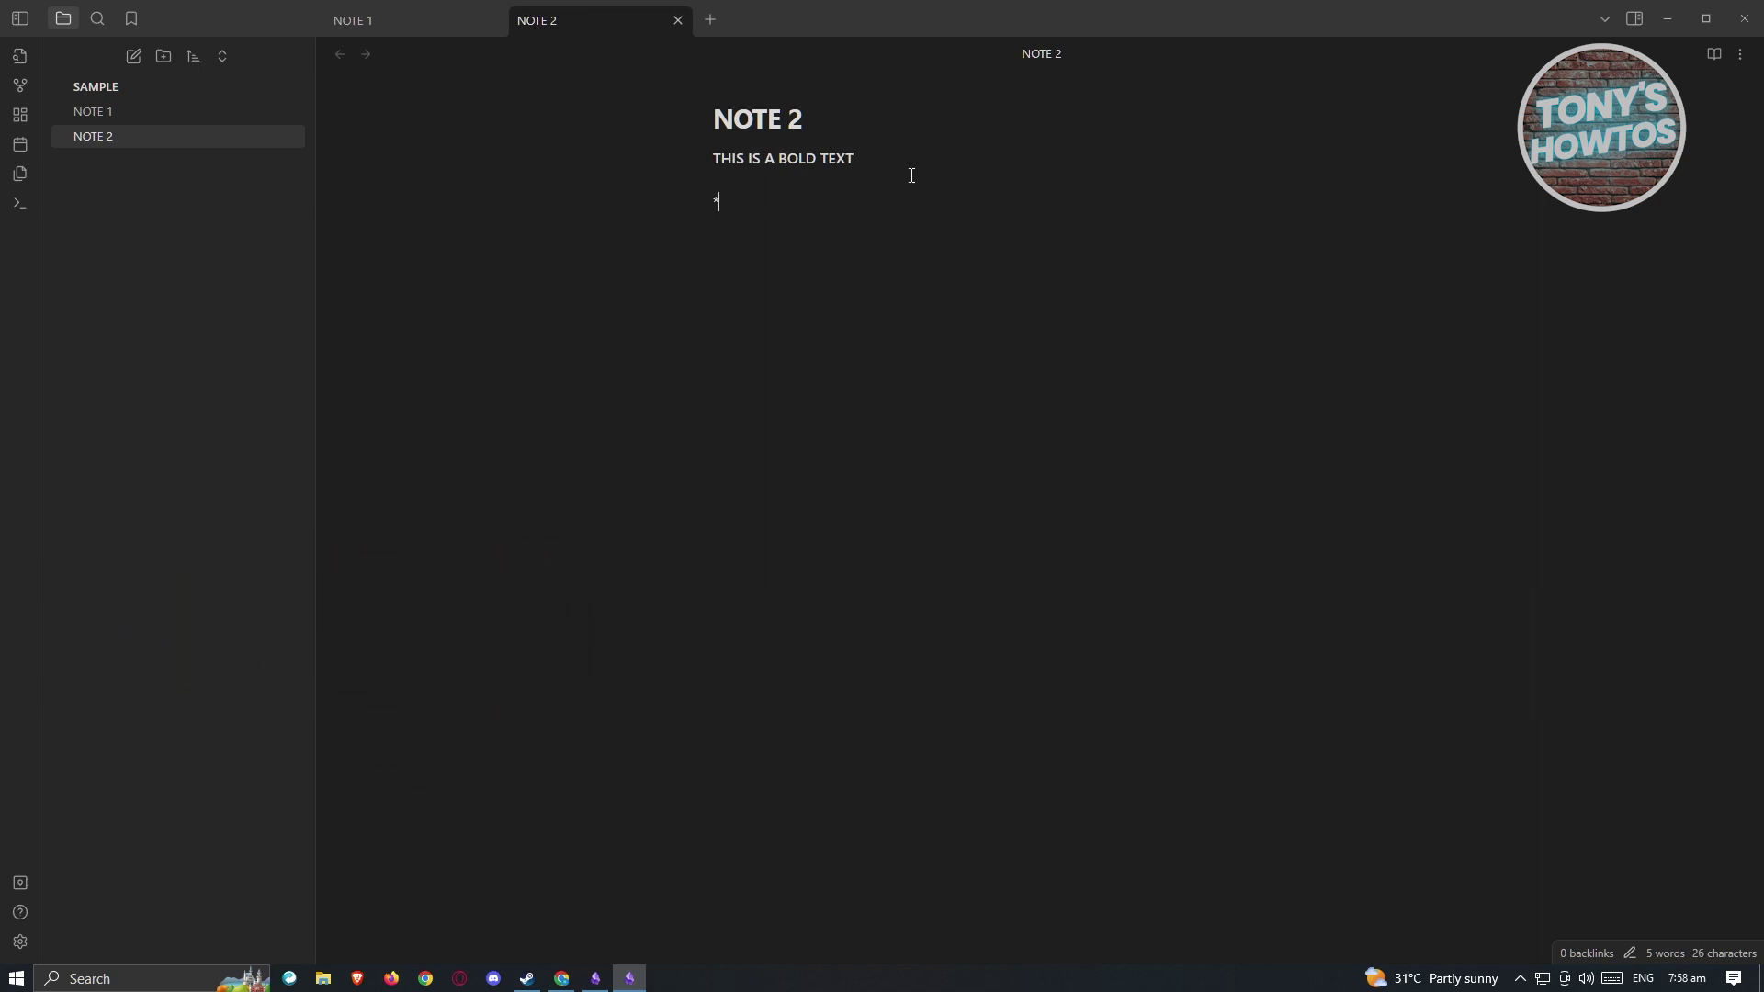
pyautogui.write('*')
pyautogui.write('THIS IS IN ITALIC')
pyautogui.press('End')
# Add the line "THIS IS A WORD" below the italic line, formatted bold and italic with combined asterisks and underscores.
pyautogui.press('Return')
pyautogui.write('**__**THIS ')
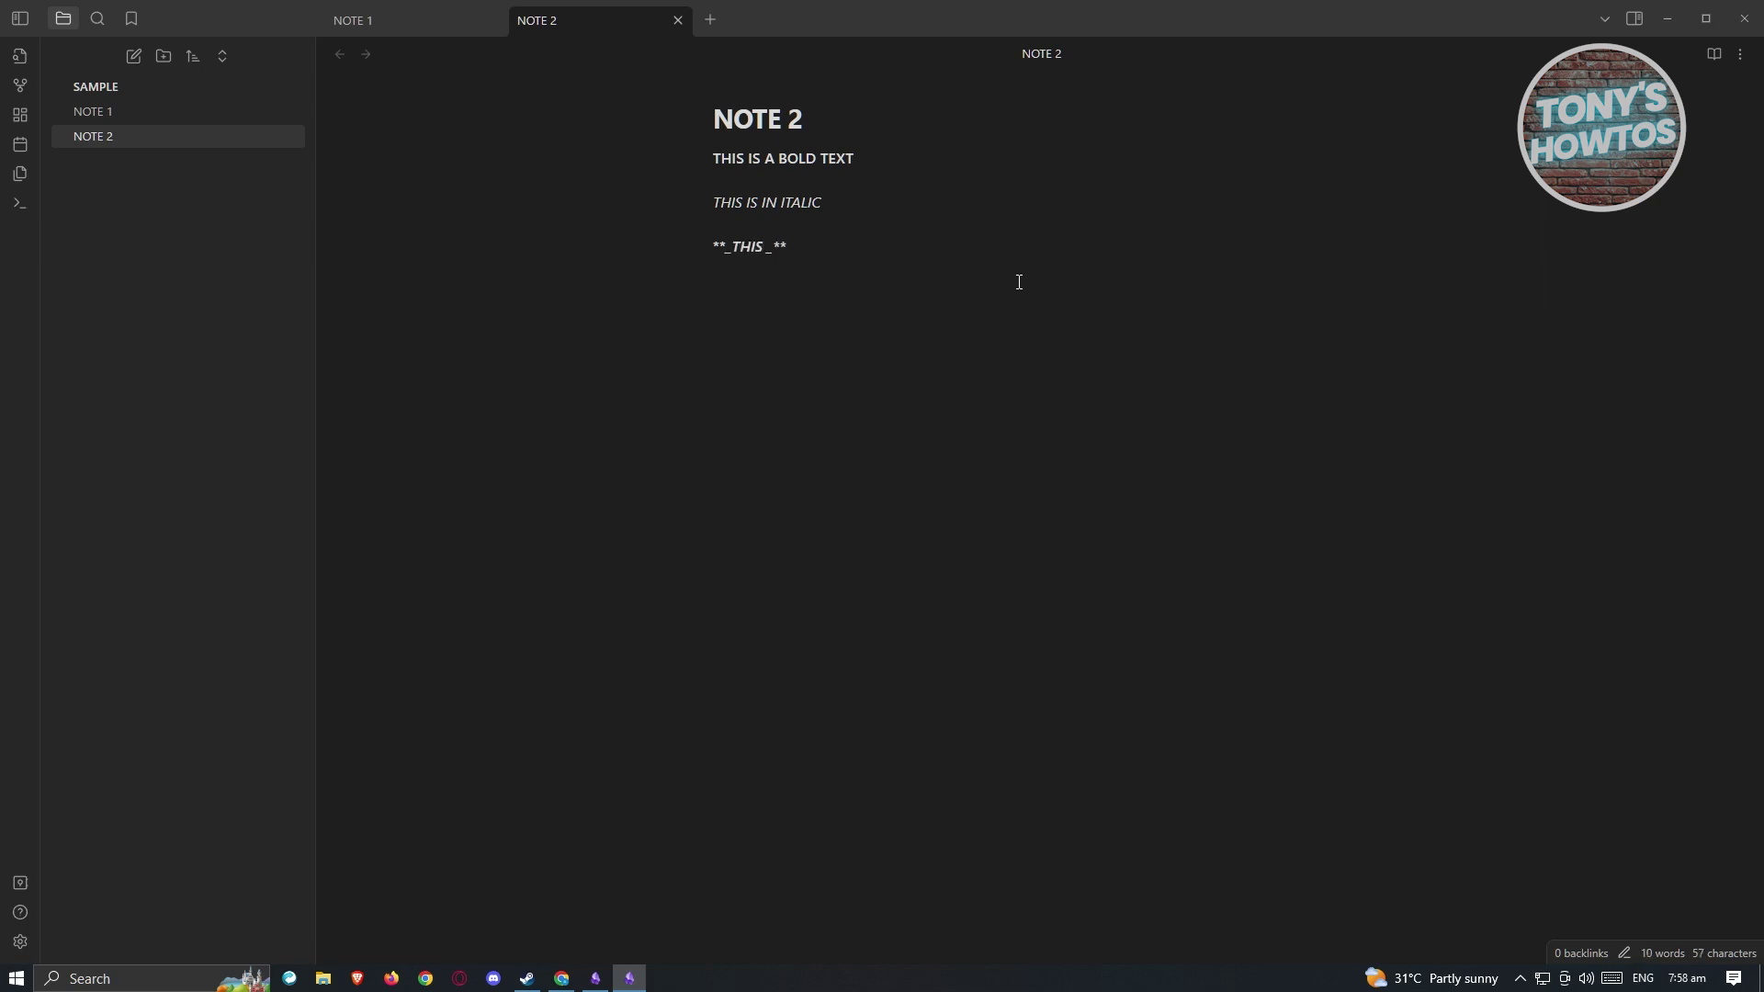
pyautogui.write('IS A WORD')
pyautogui.press('Return')
pyautogui.press('Return')
pyautogui.moveTo(824, 246); pyautogui.dragTo(713, 246)
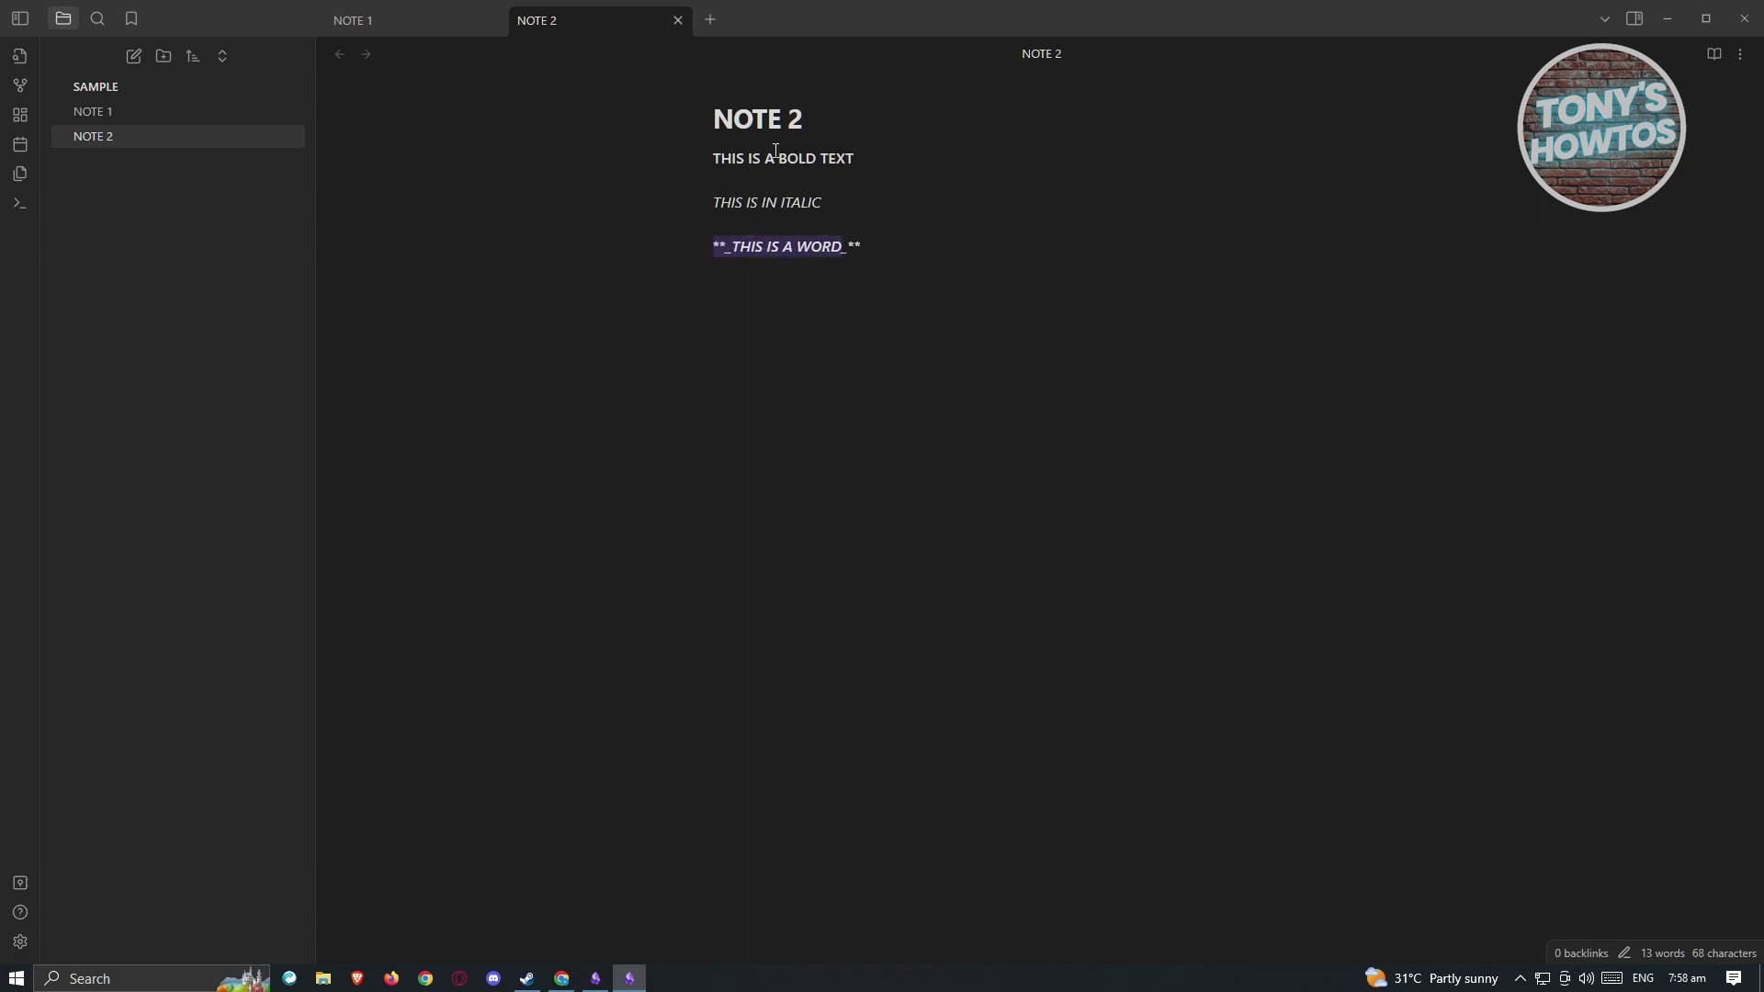
pyautogui.click(930, 252)
pyautogui.click(779, 313)
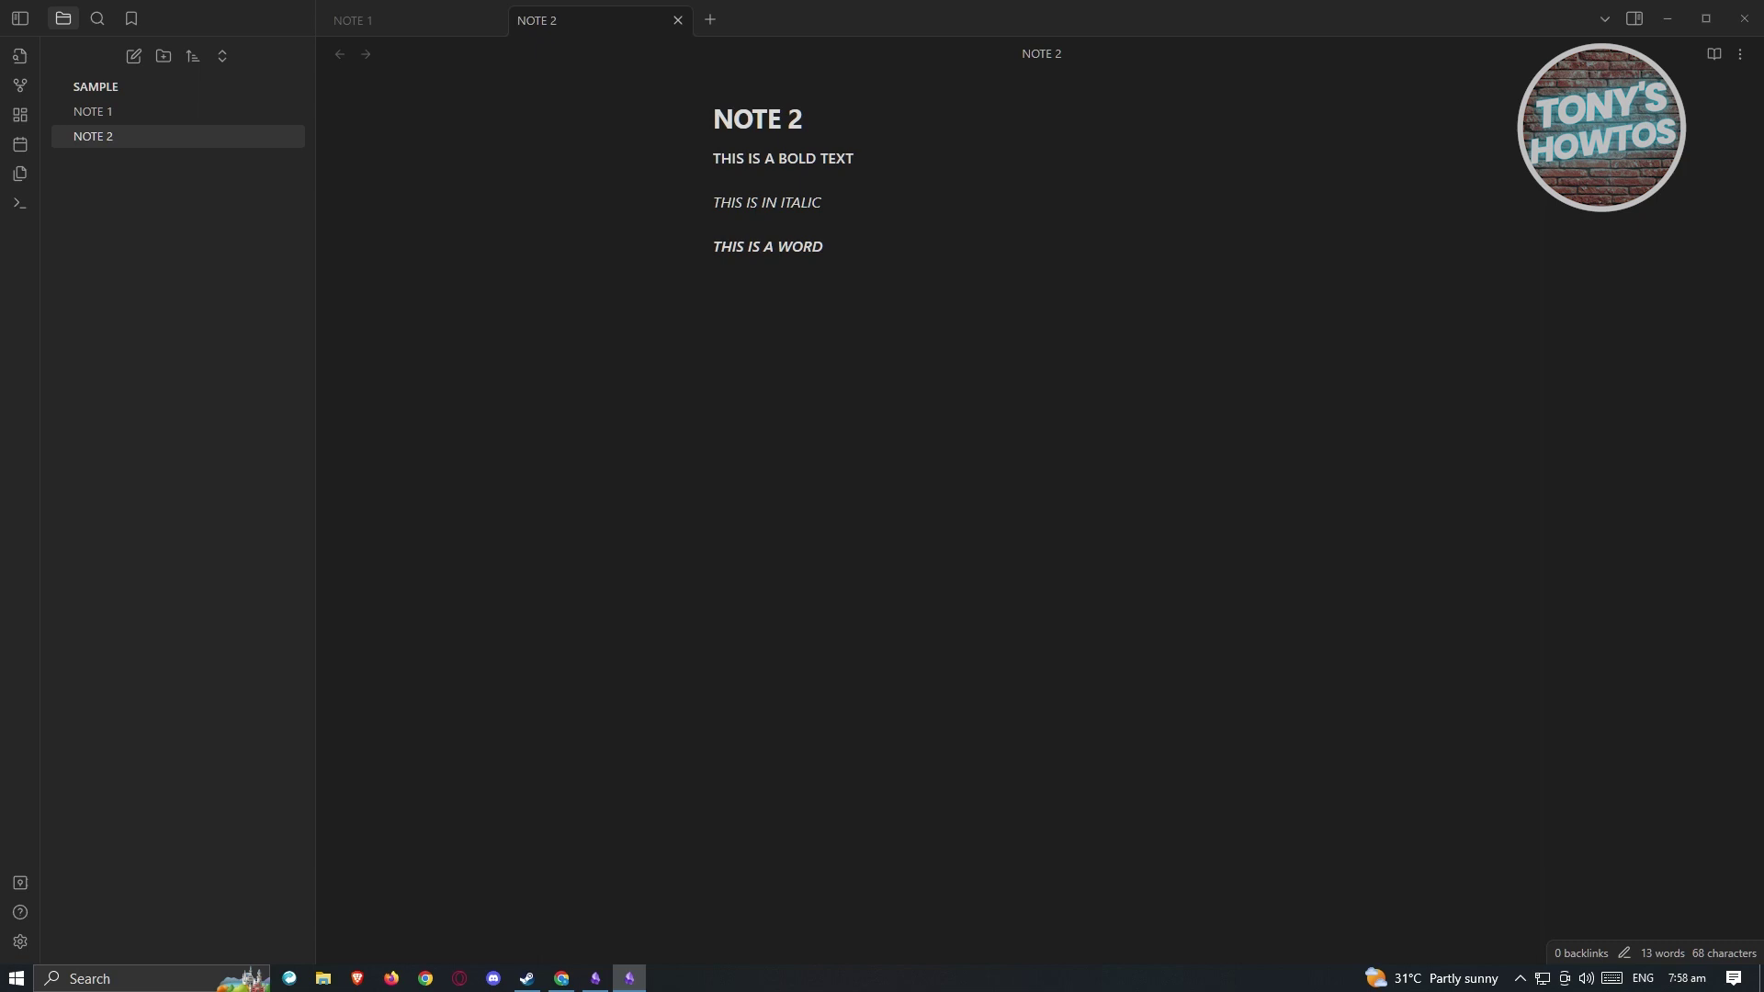
# Switch to the browser, look through the Markdown Guide's Basic Syntax page down to the Emphasis section, and return to Obsidian.
pyautogui.moveTo(0, 214); pyautogui.dragTo(1418, 131)
pyautogui.click(1456, 134)
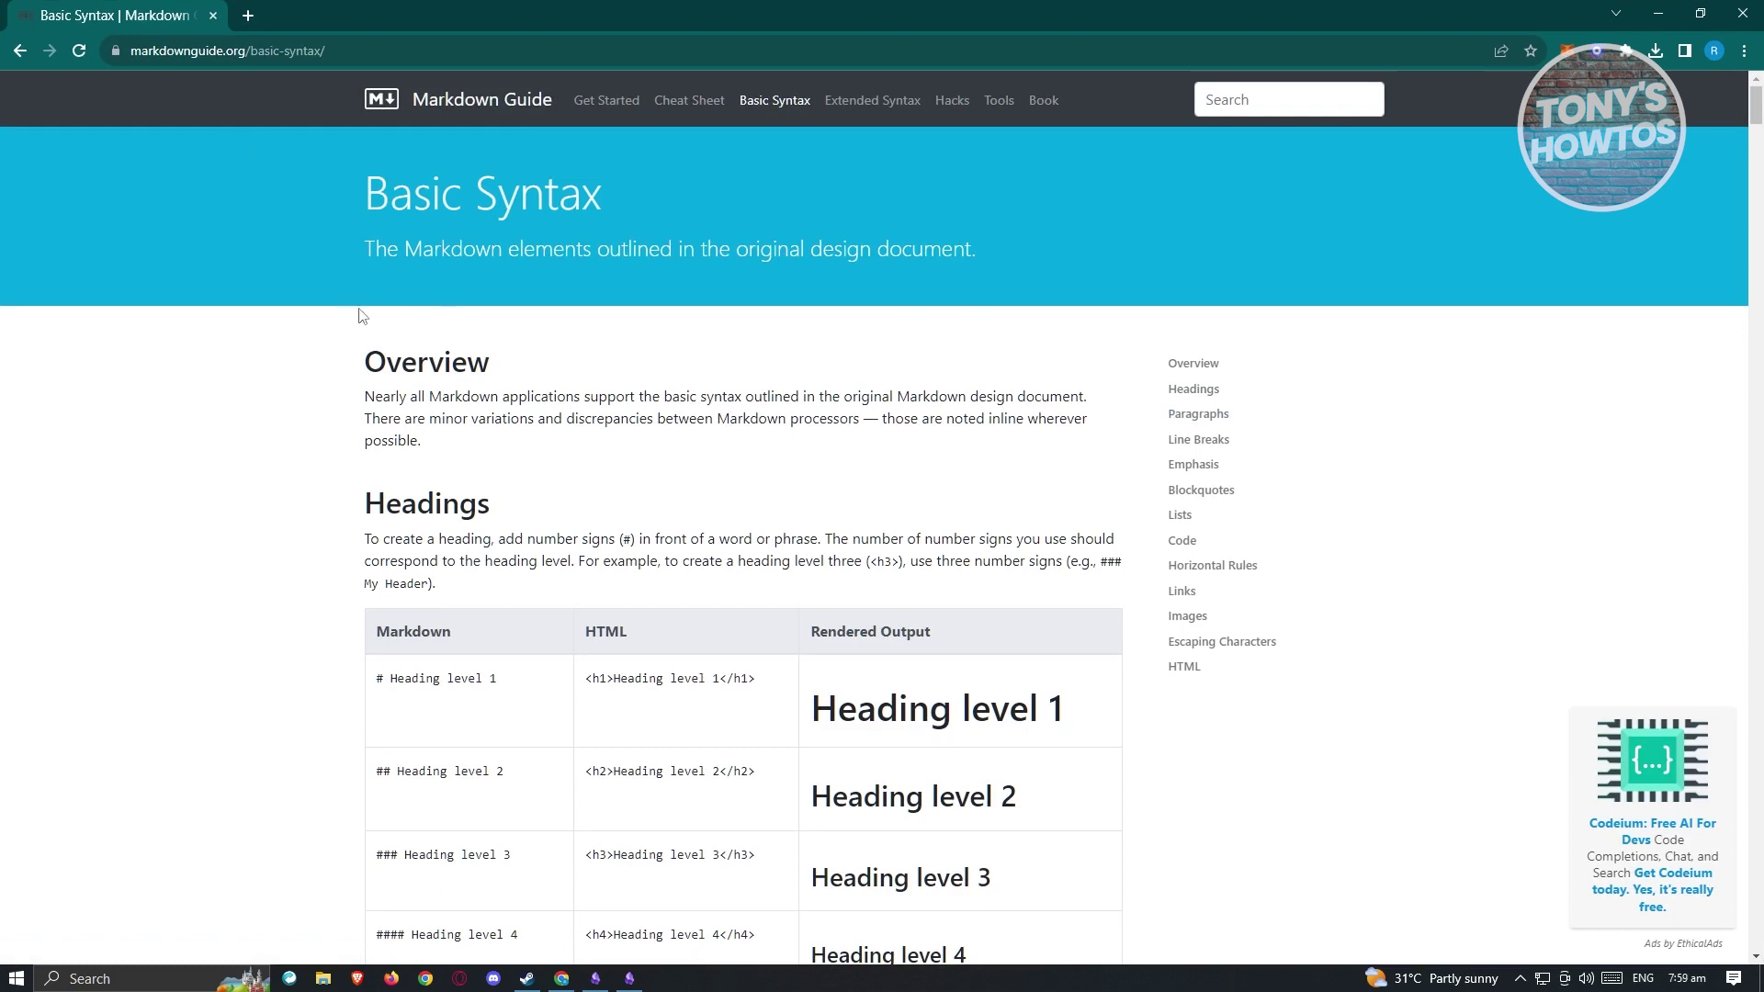
pyautogui.scroll(-9, 158, 450)
pyautogui.scroll(-20, 156, 473)
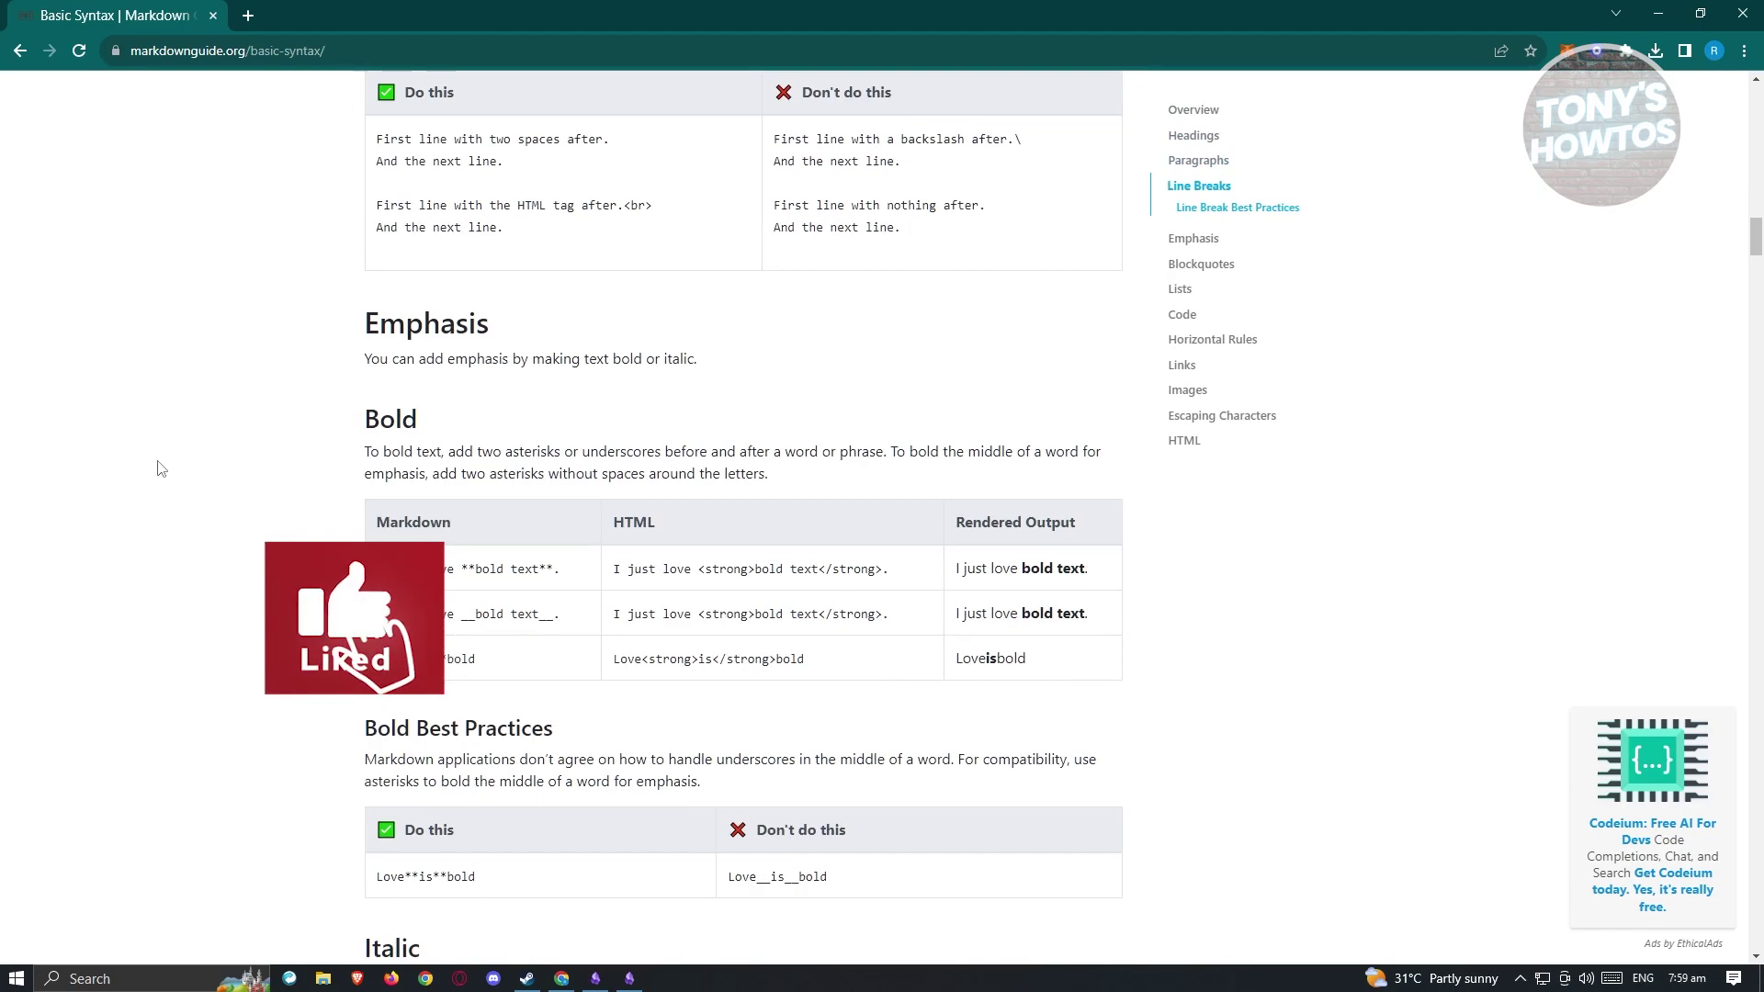
pyautogui.click(1665, 25)
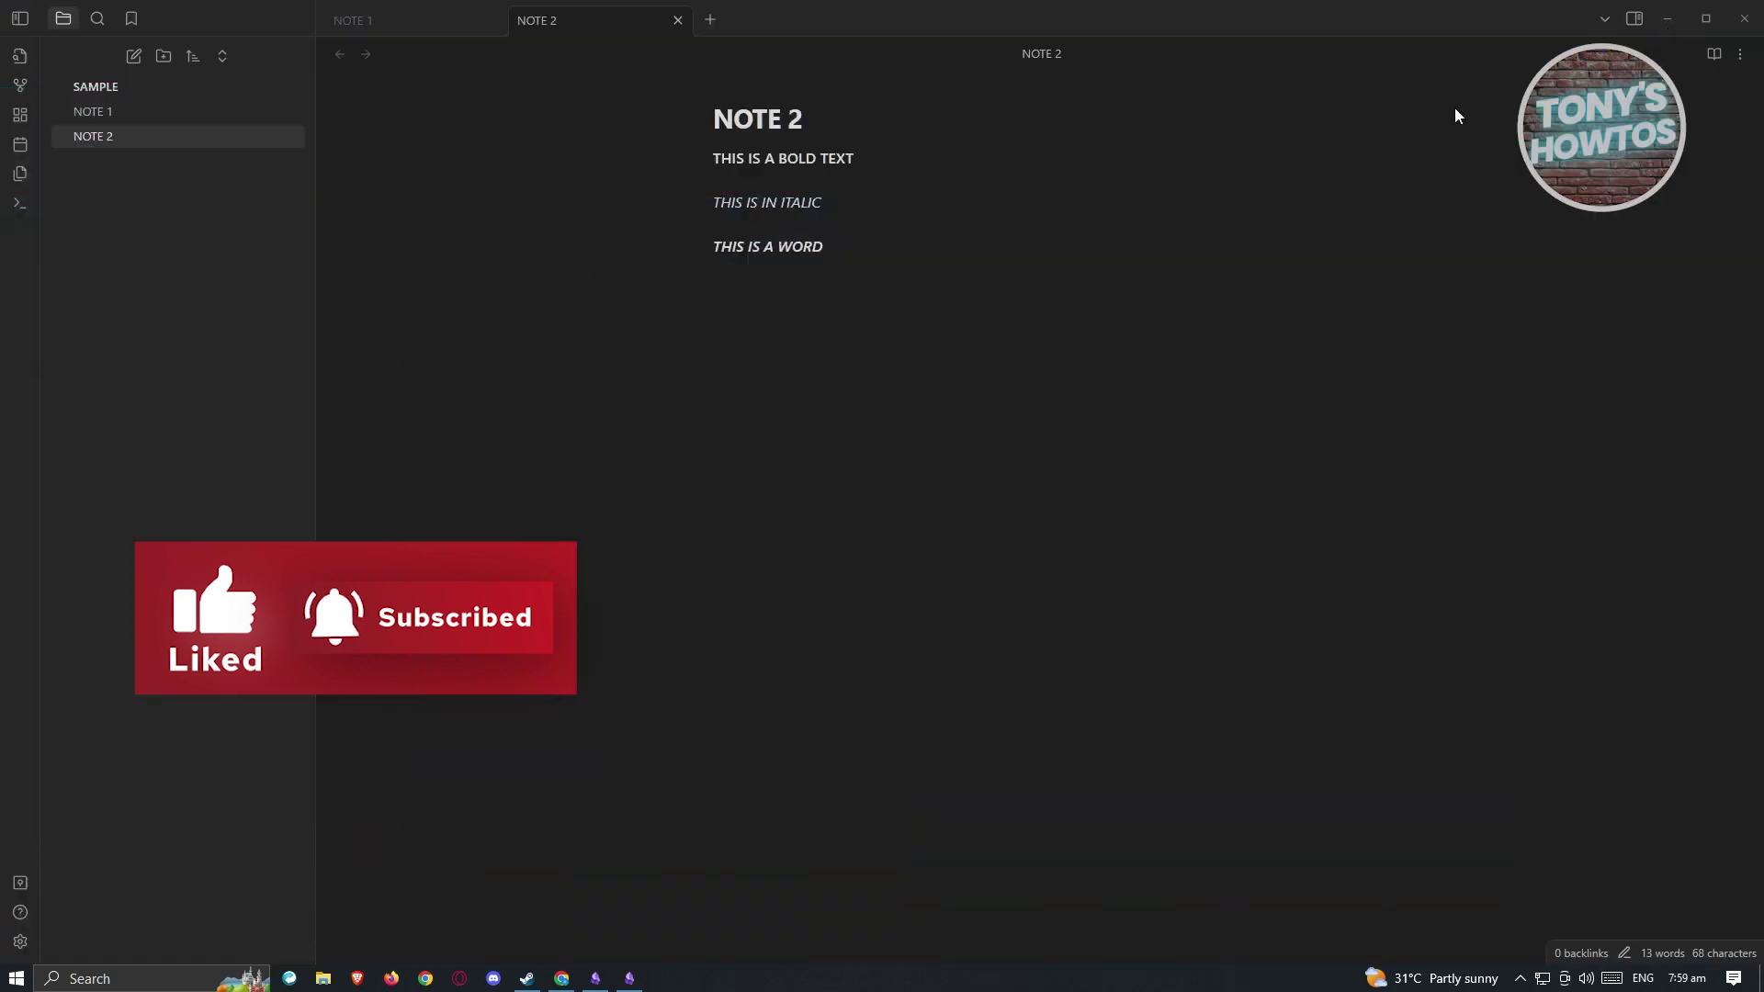
# Open NOTE 1 and insert an internal link to NOTE 2 below its last heading, using double square brackets.
pyautogui.click(92, 120)
pyautogui.click(92, 138)
pyautogui.click(102, 114)
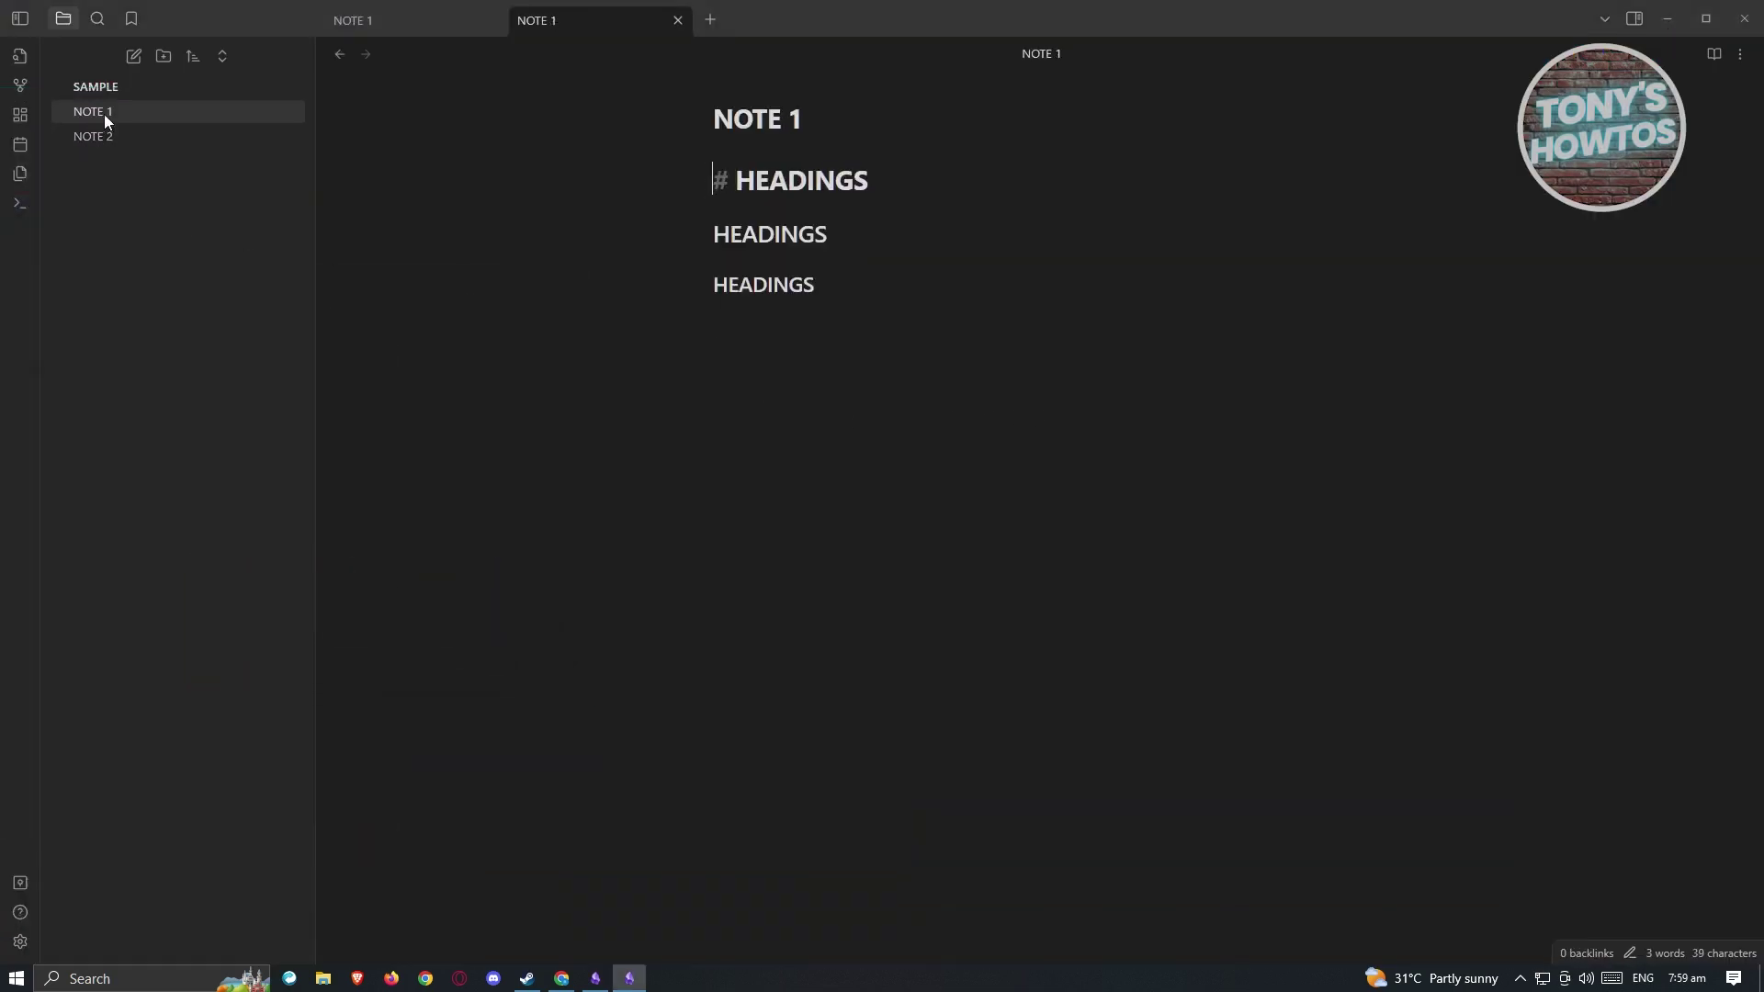
pyautogui.click(853, 303)
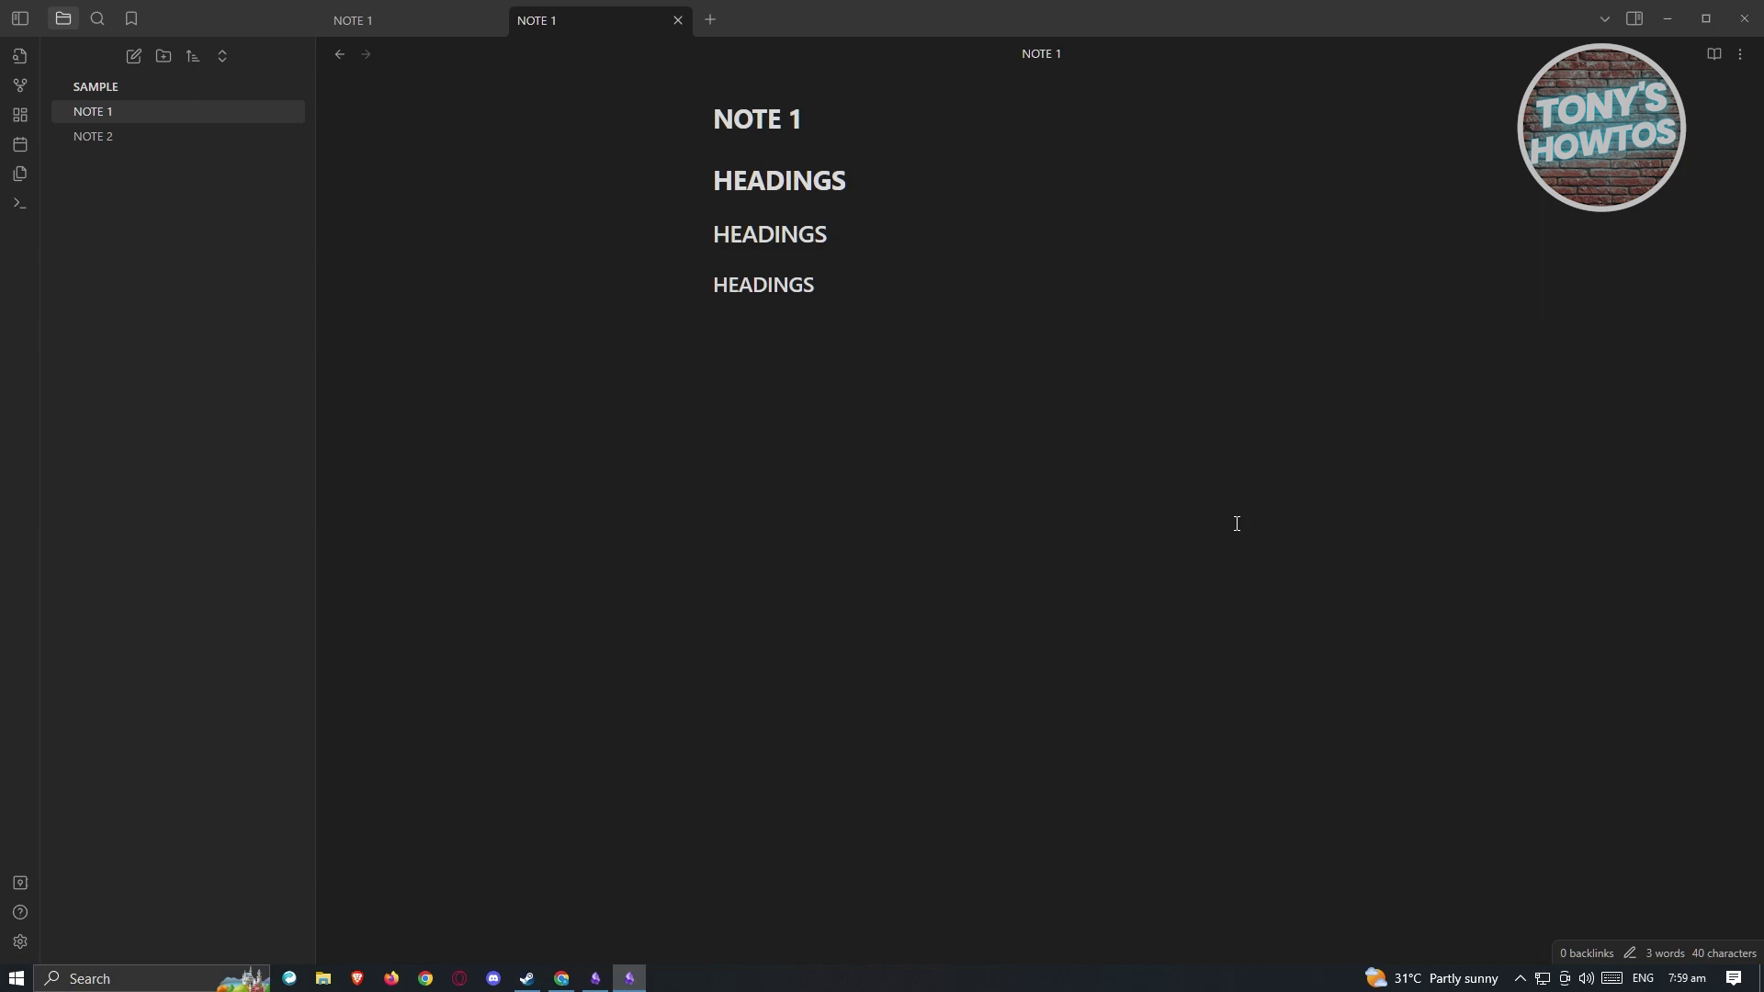
pyautogui.press('Return')
pyautogui.write('[[')
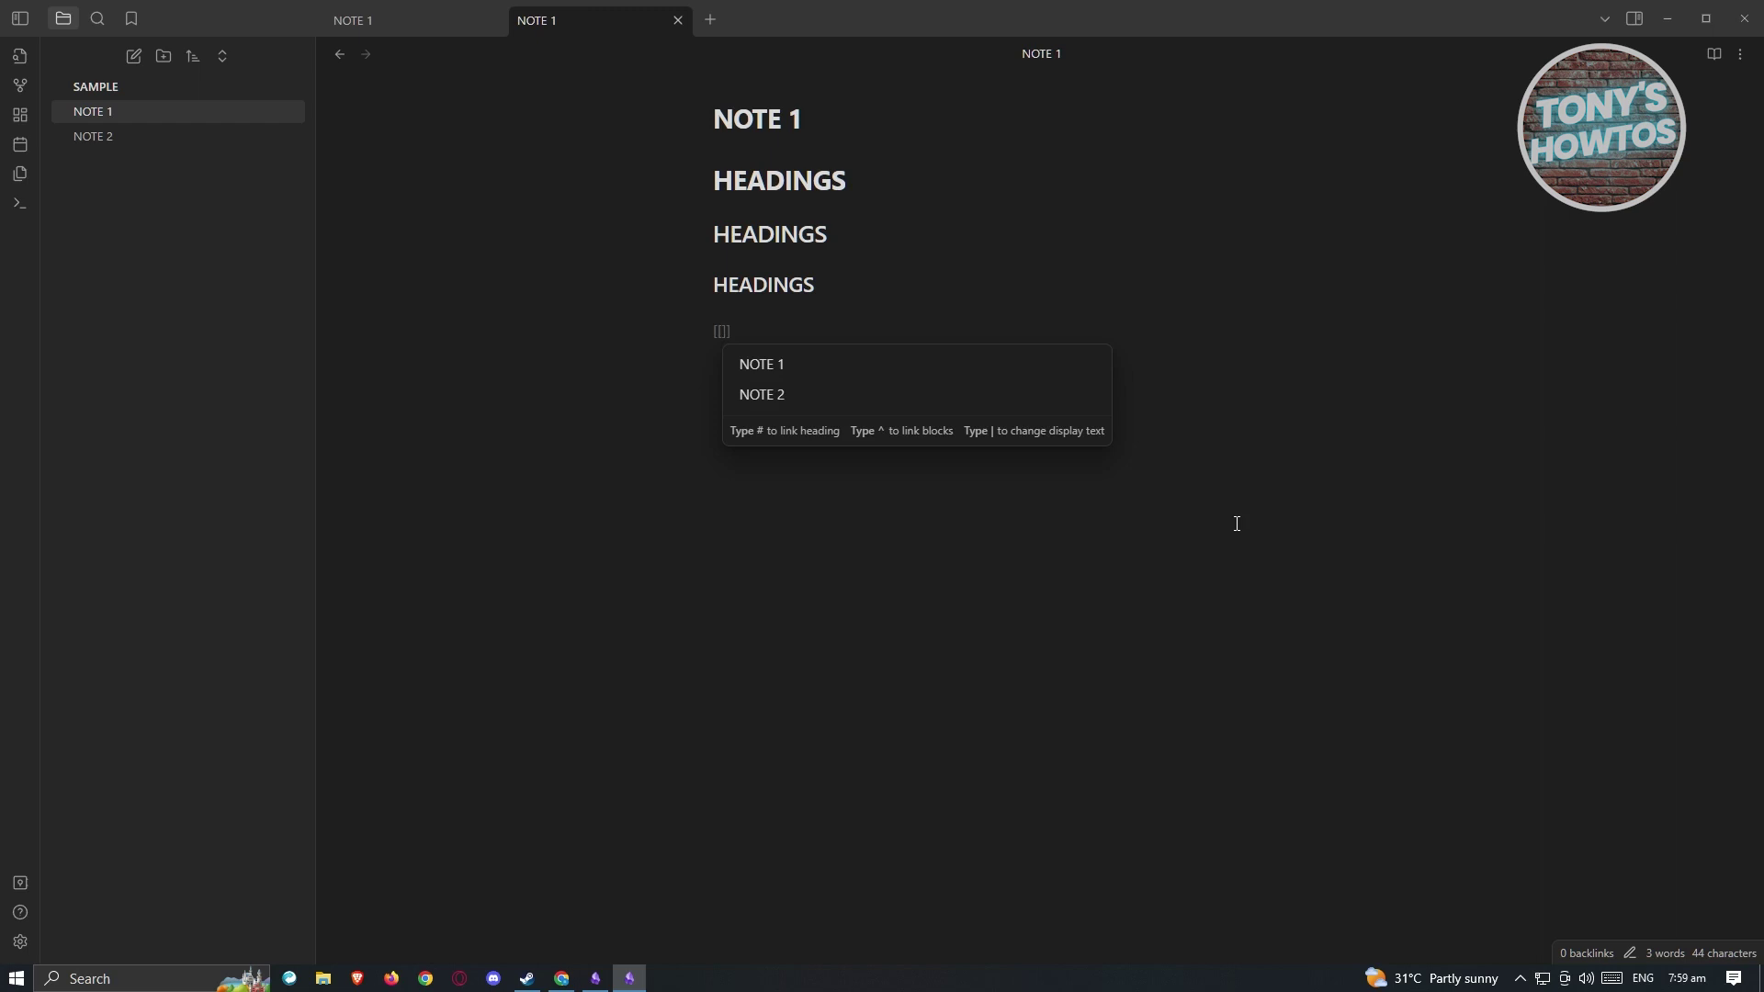
pyautogui.press('BackSpace')
pyautogui.write('[')
pyautogui.press('BackSpace')
pyautogui.press('BackSpace')
pyautogui.write('[[')
pyautogui.write('NOTE 2')
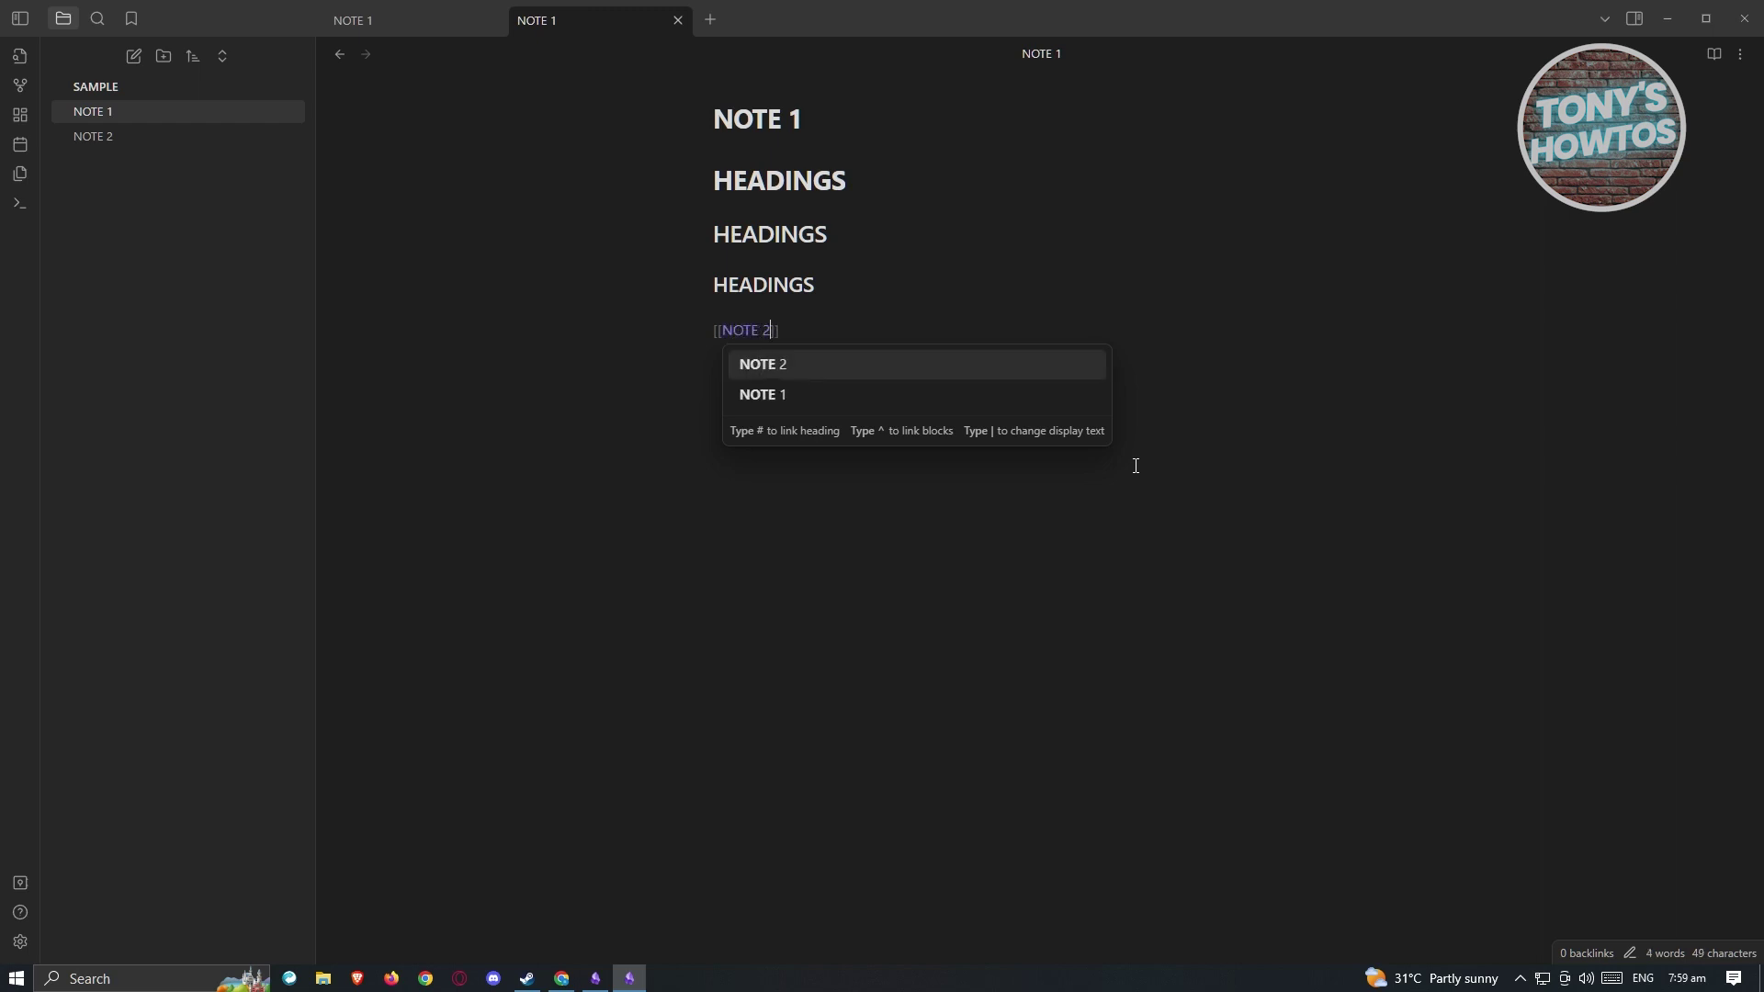
pyautogui.click(796, 362)
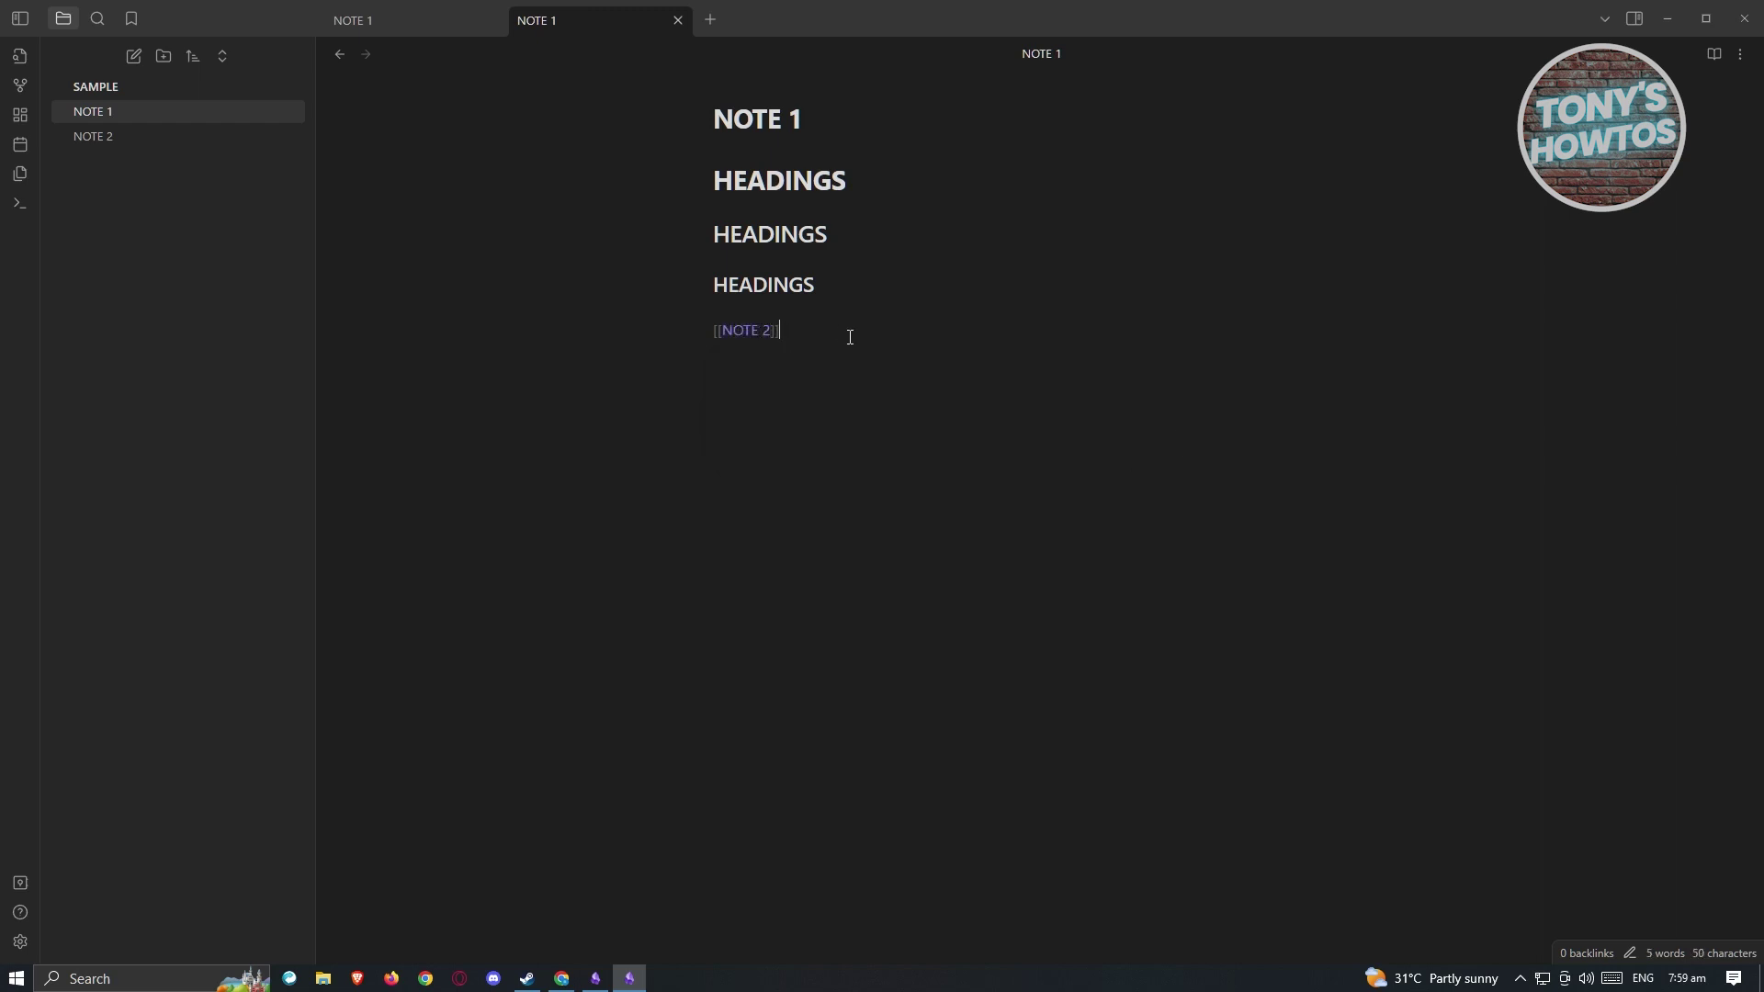
# Write the filler text "SJFQSNAFKA GNVJKDNAK LOREMIMPSUM" after the NOTE 2 link on the same line.
pyautogui.press('Return')
pyautogui.click(829, 335)
pyautogui.write('SJFQSNAFKA GNVJKD')
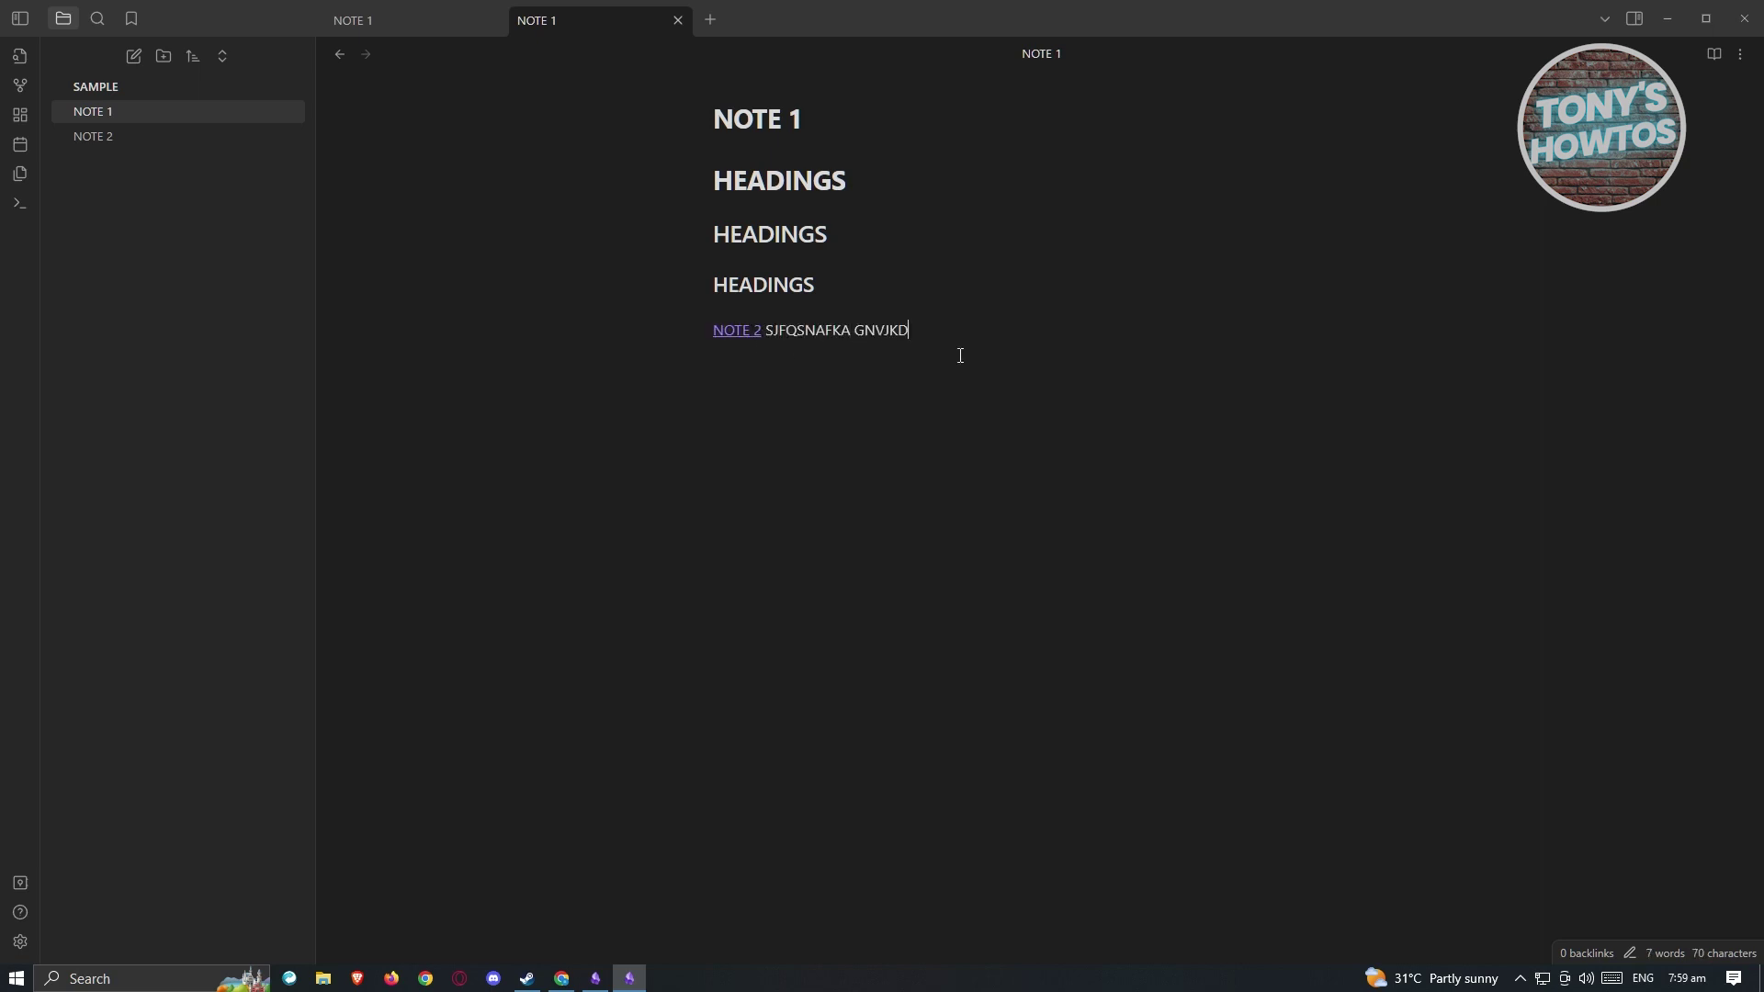
pyautogui.write('NAK LOREMIMPSUM')
# Add the tag #SAMPLE below the linked line in NOTE 1.
pyautogui.press('Return')
pyautogui.write('#add')
pyautogui.press('BackSpace')
pyautogui.press('BackSpace')
pyautogui.press('BackSpace')
pyautogui.write('SAMPLE')
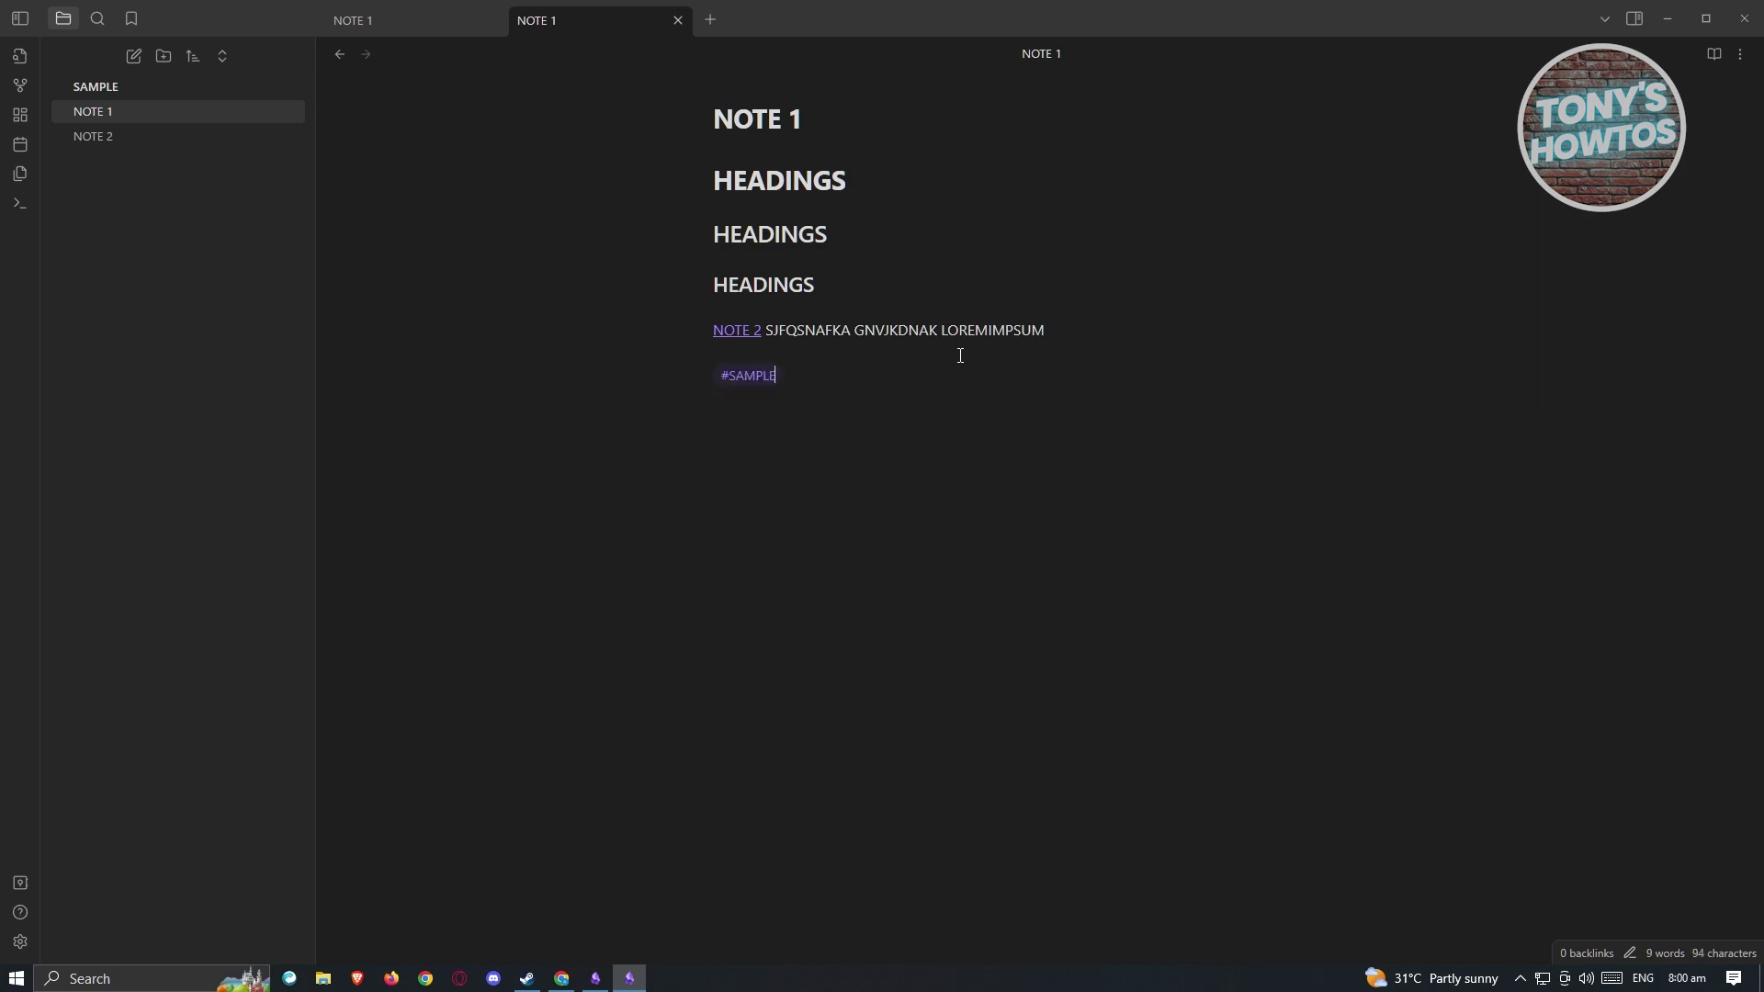
# Open NOTE 2 and add the tag #SAMPLE below its last line.
pyautogui.click(151, 136)
pyautogui.click(992, 358)
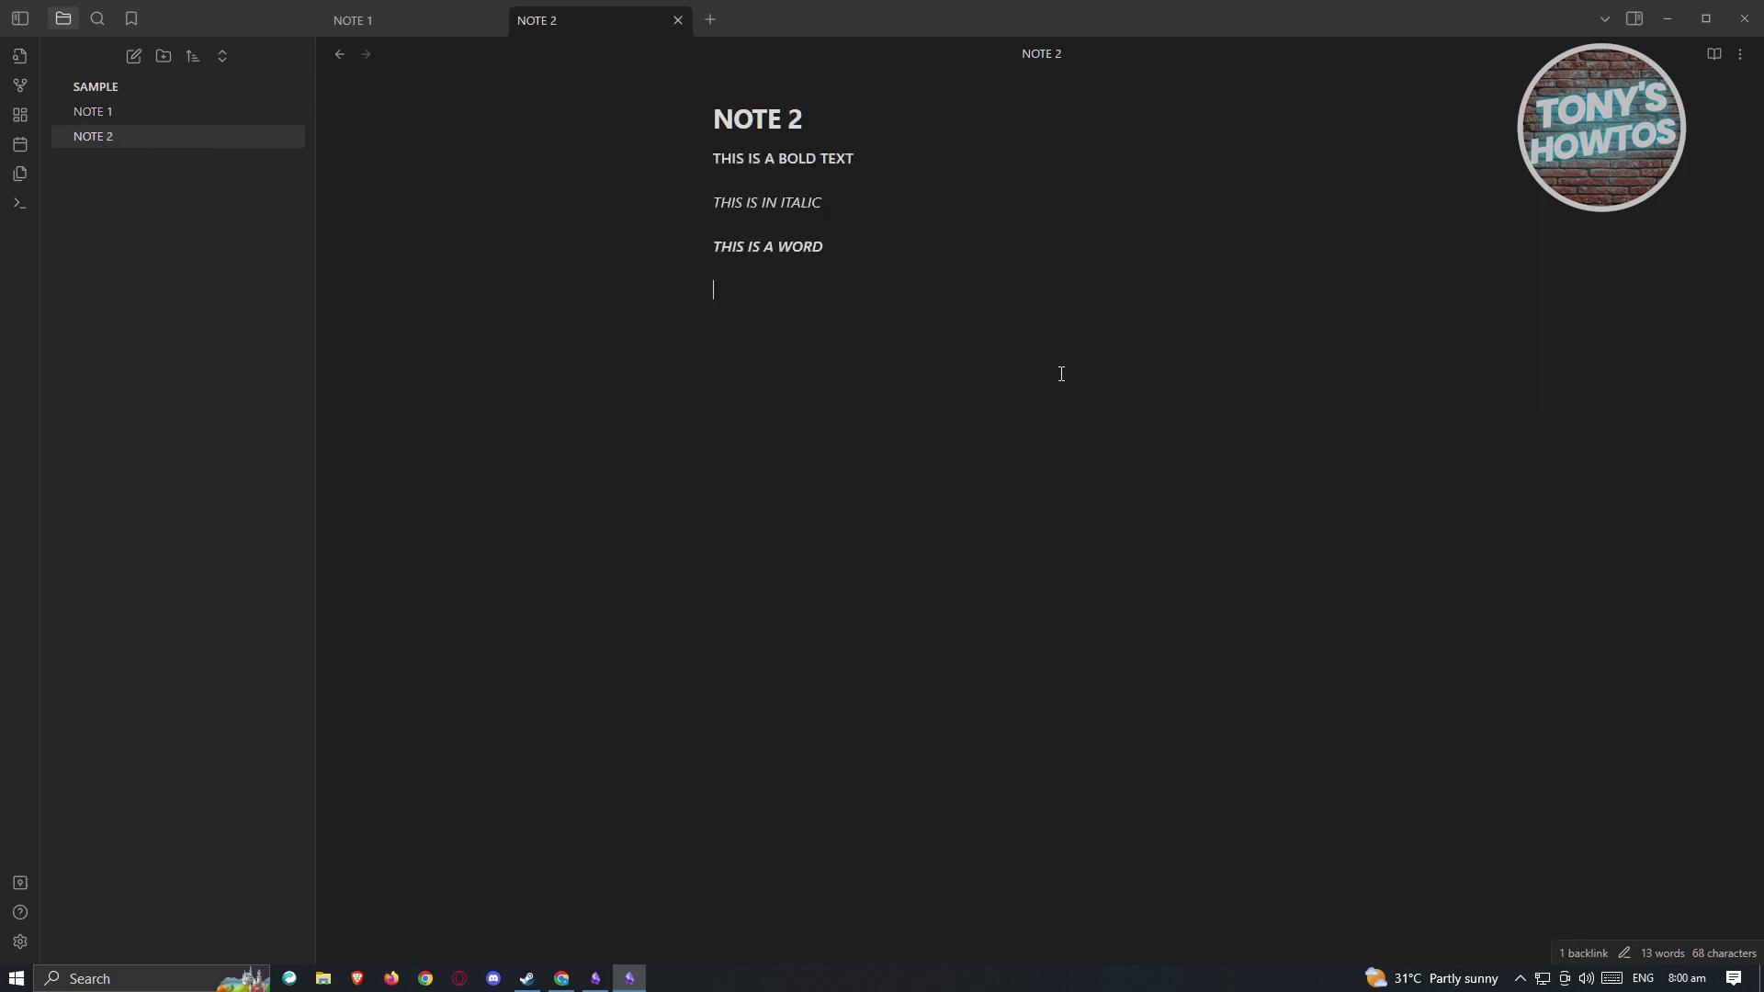
pyautogui.write('#SAMPLE')
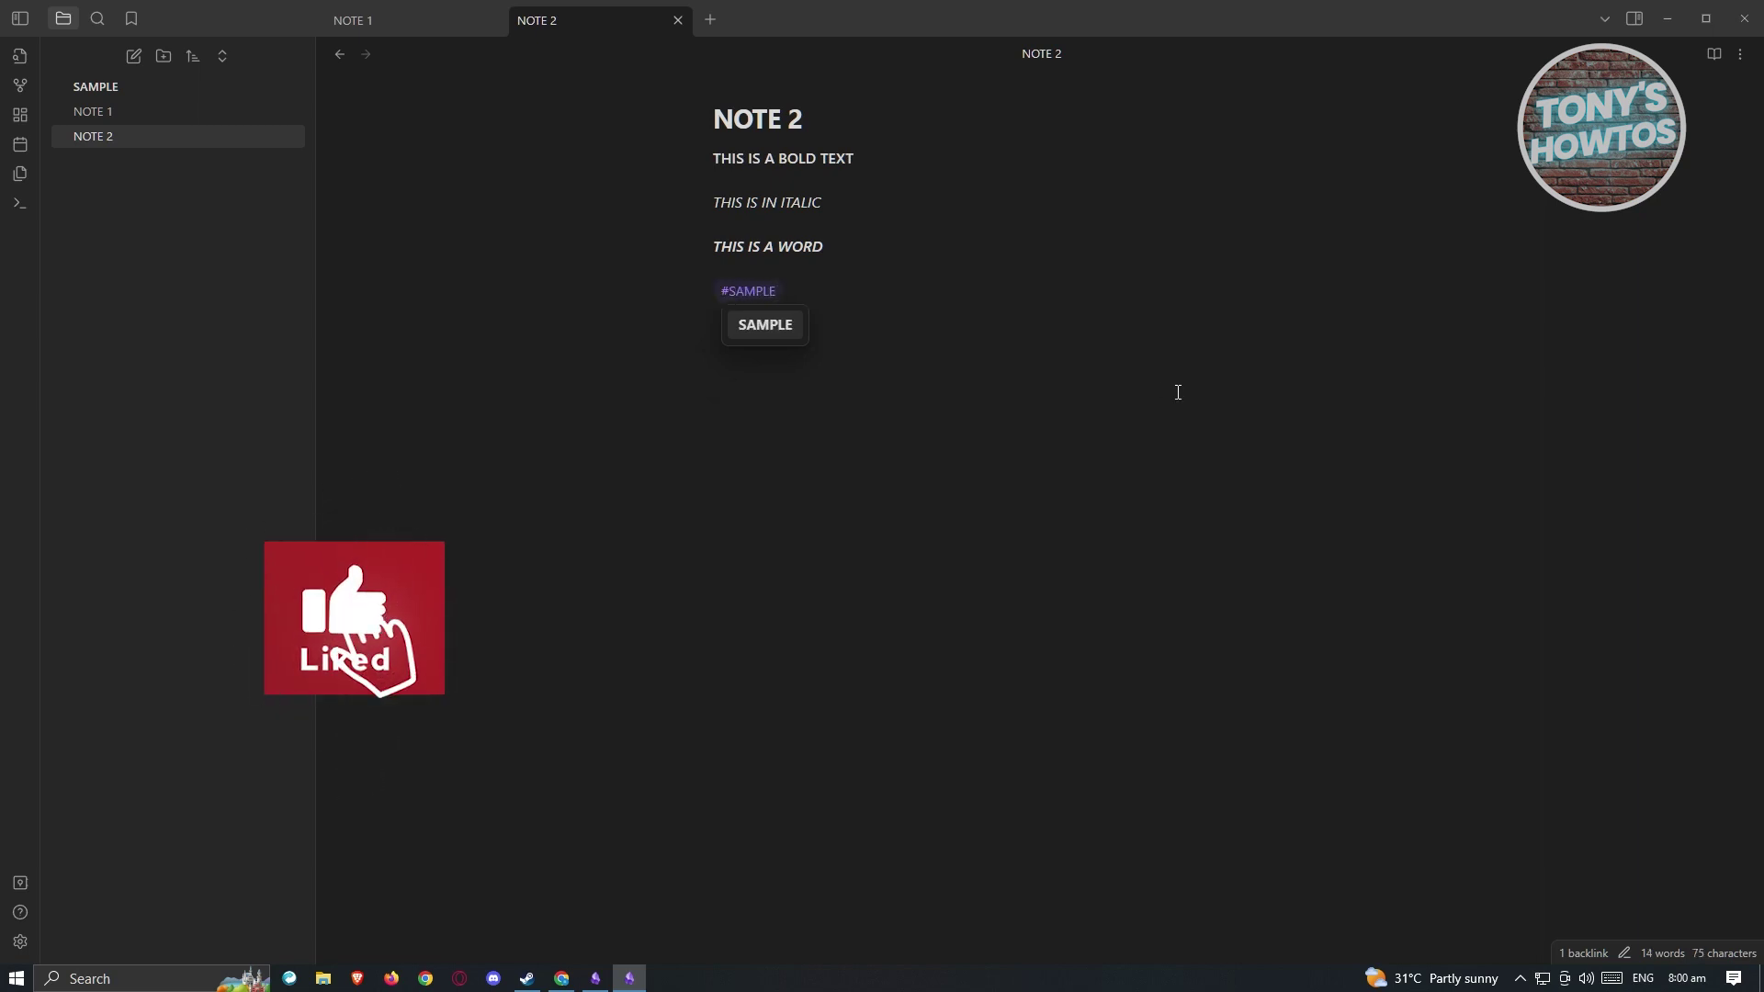
pyautogui.click(866, 272)
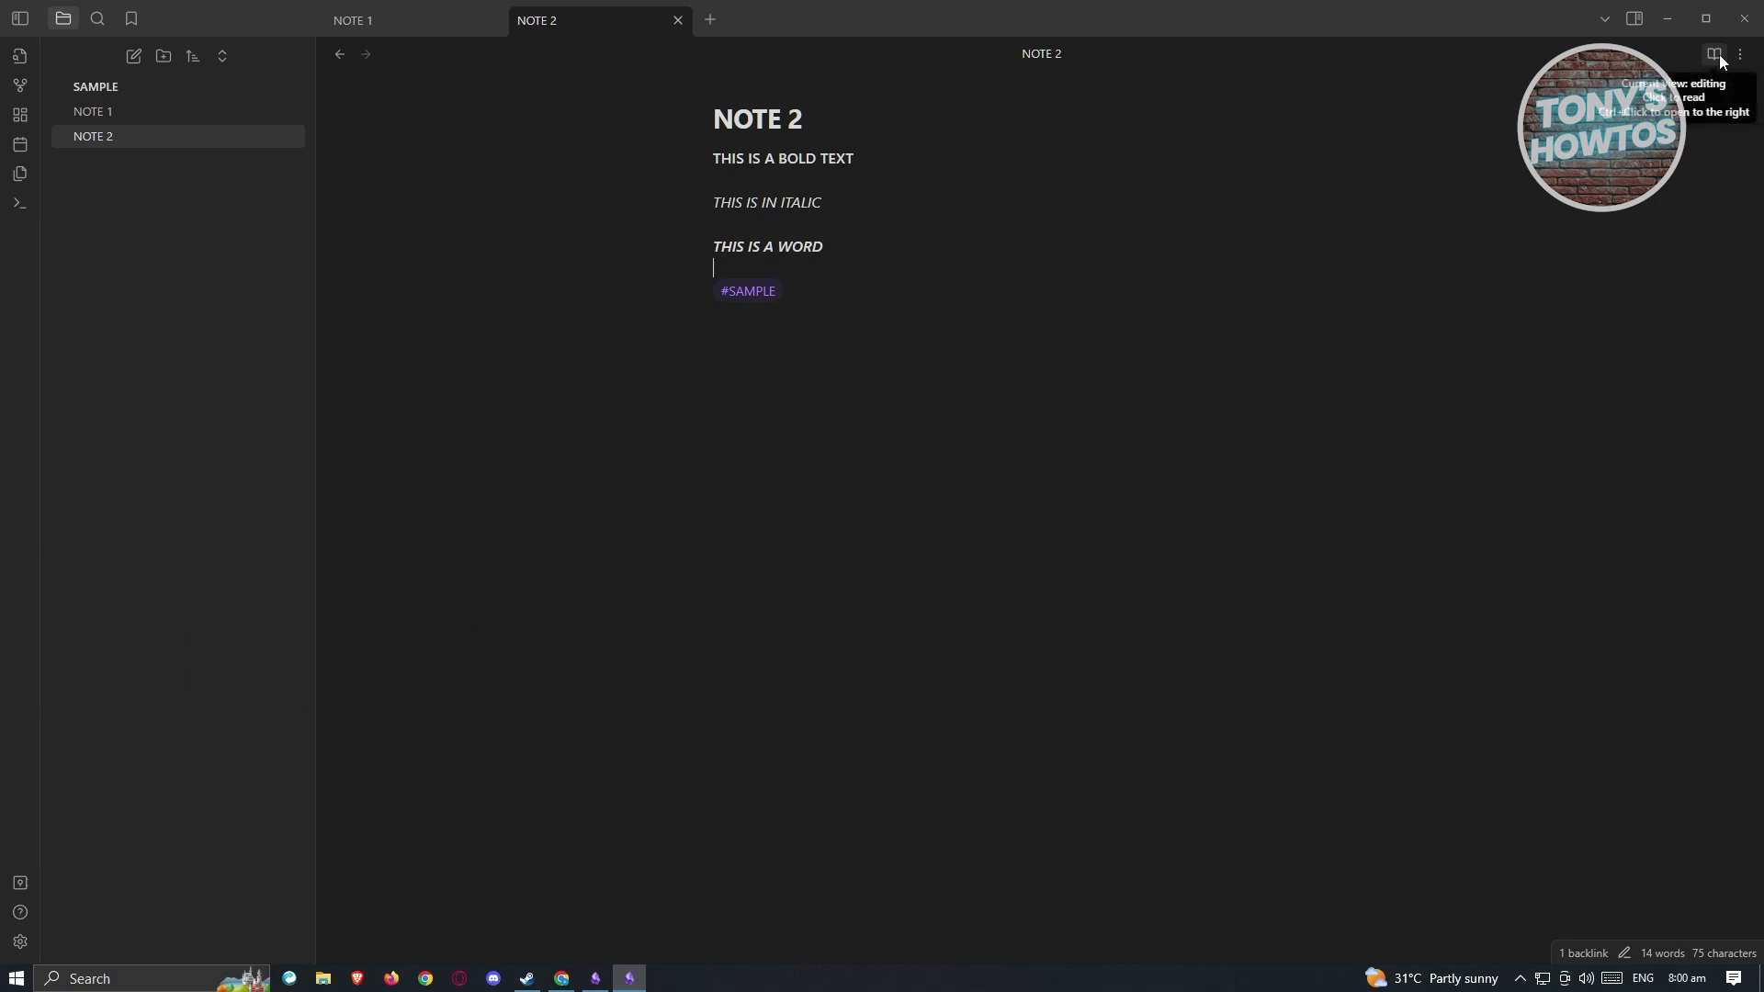
# Examine the backlinks of NOTE 2 and NOTE 1, and display the outgoing links of NOTE 2.
pyautogui.click(1634, 19)
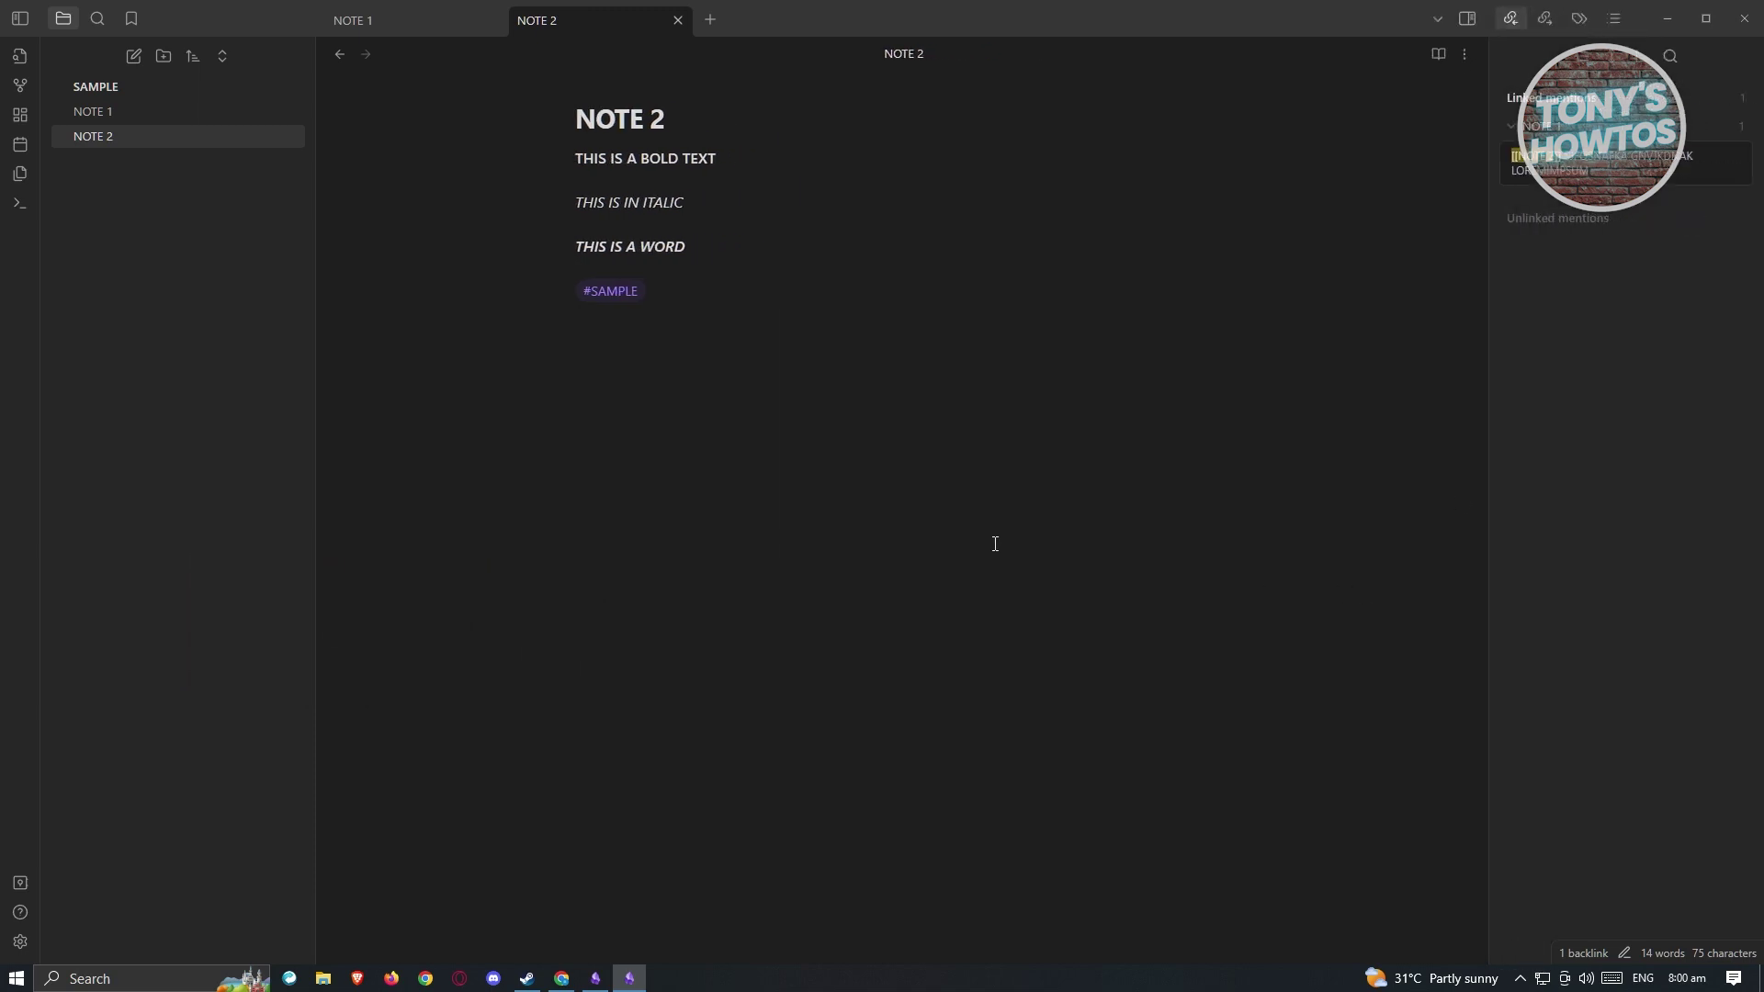
pyautogui.click(1511, 127)
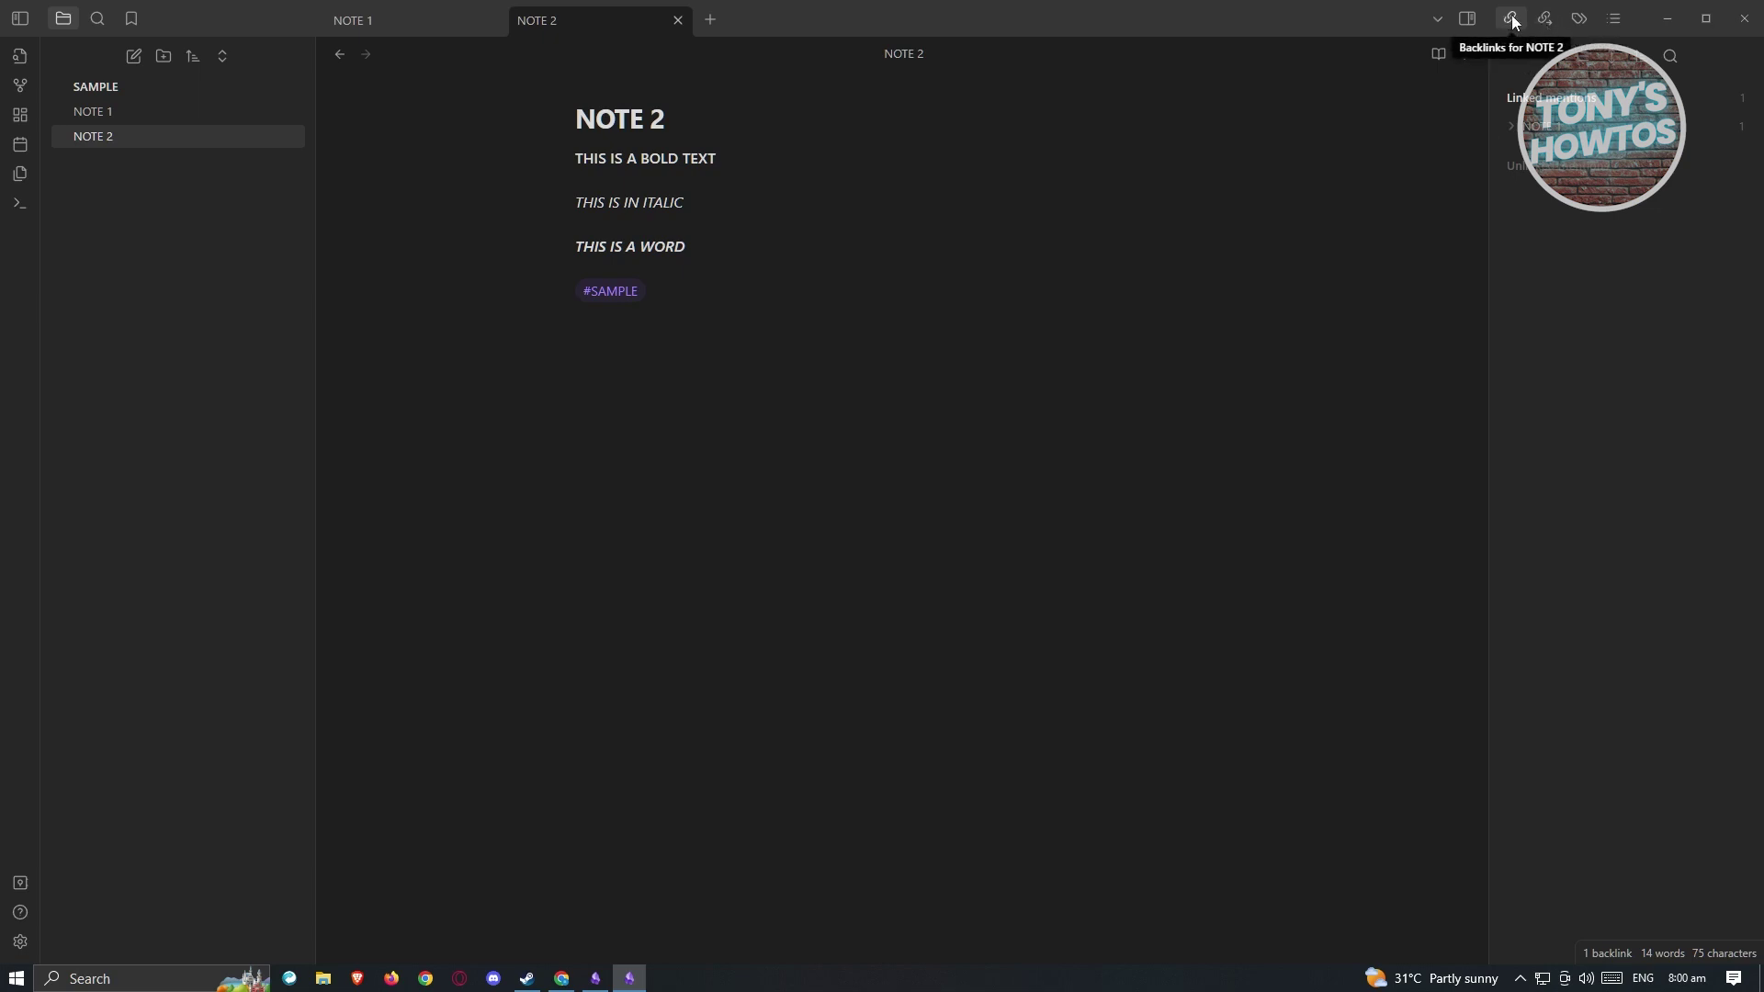
pyautogui.click(130, 113)
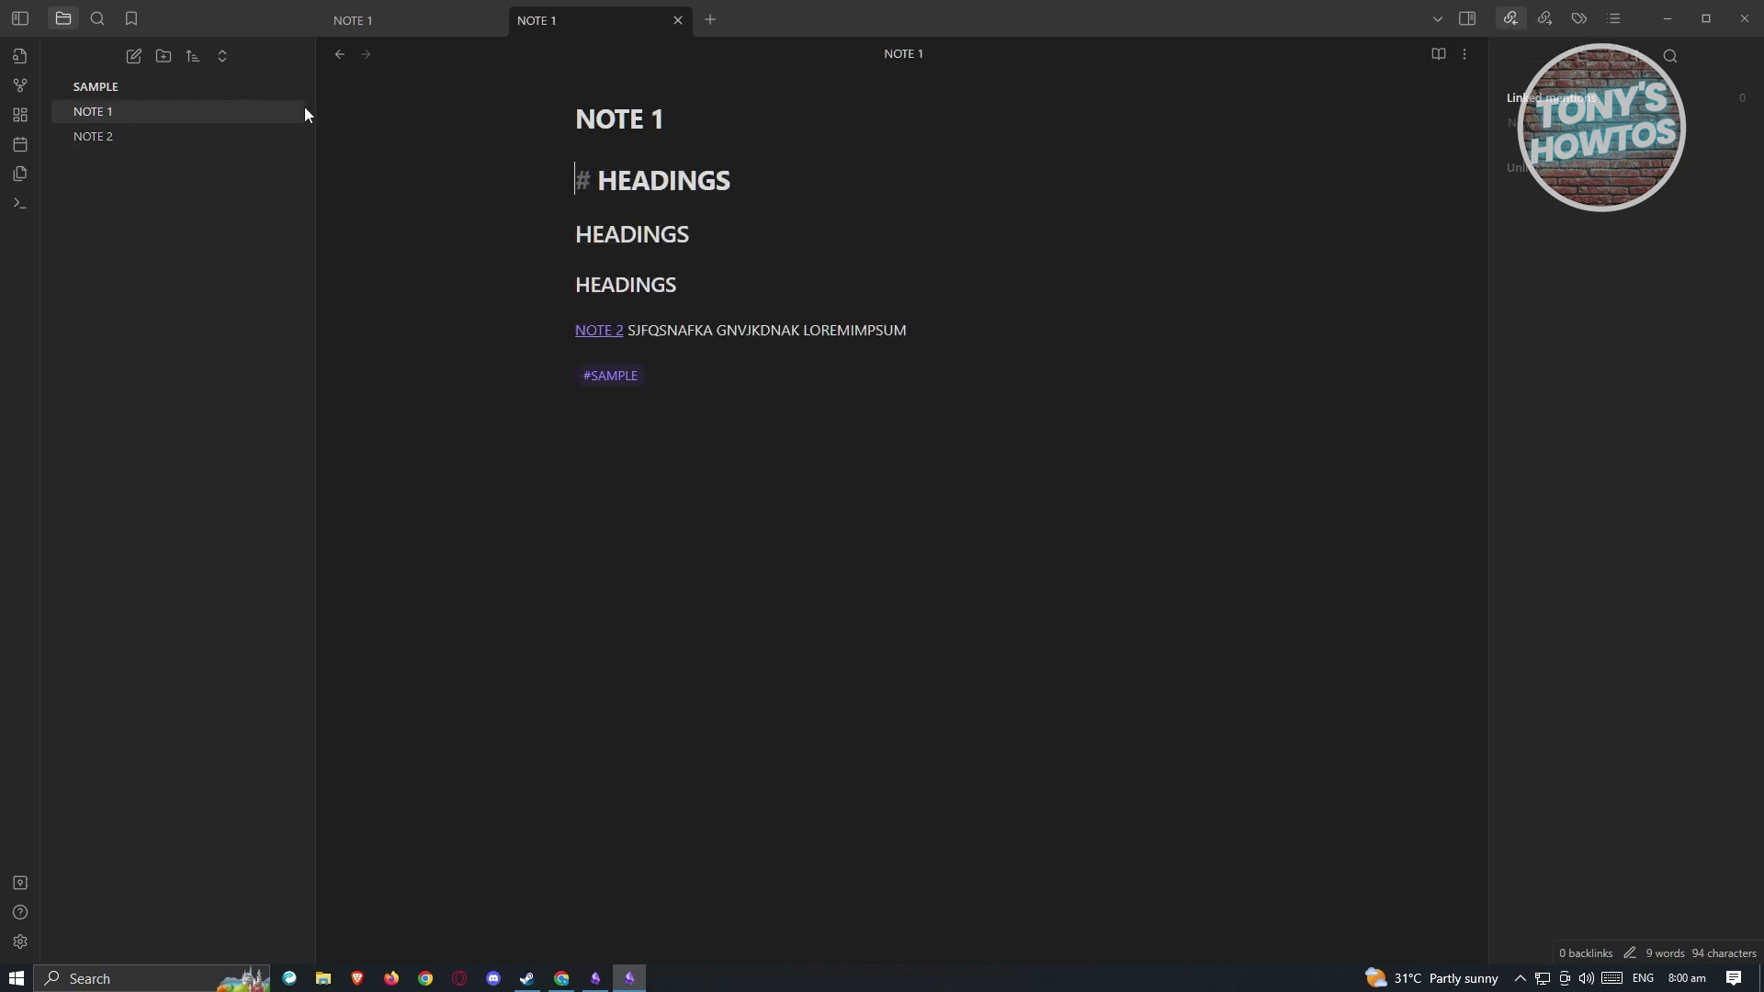
pyautogui.click(96, 138)
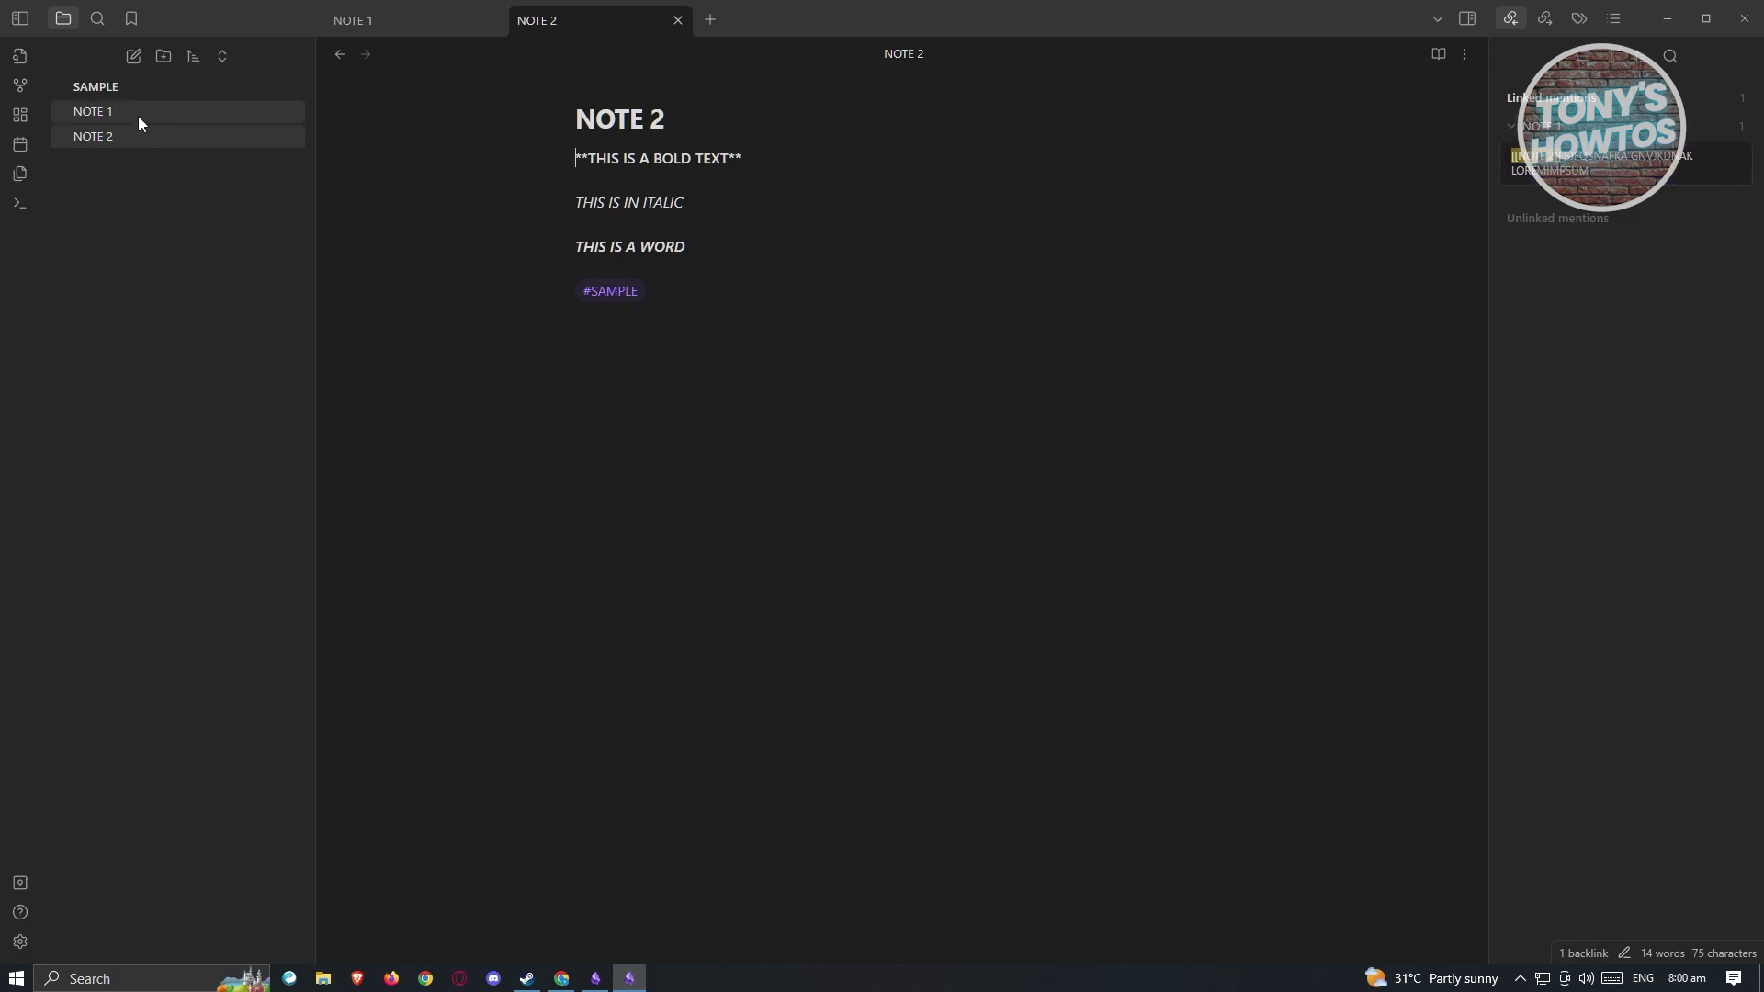
pyautogui.click(1550, 16)
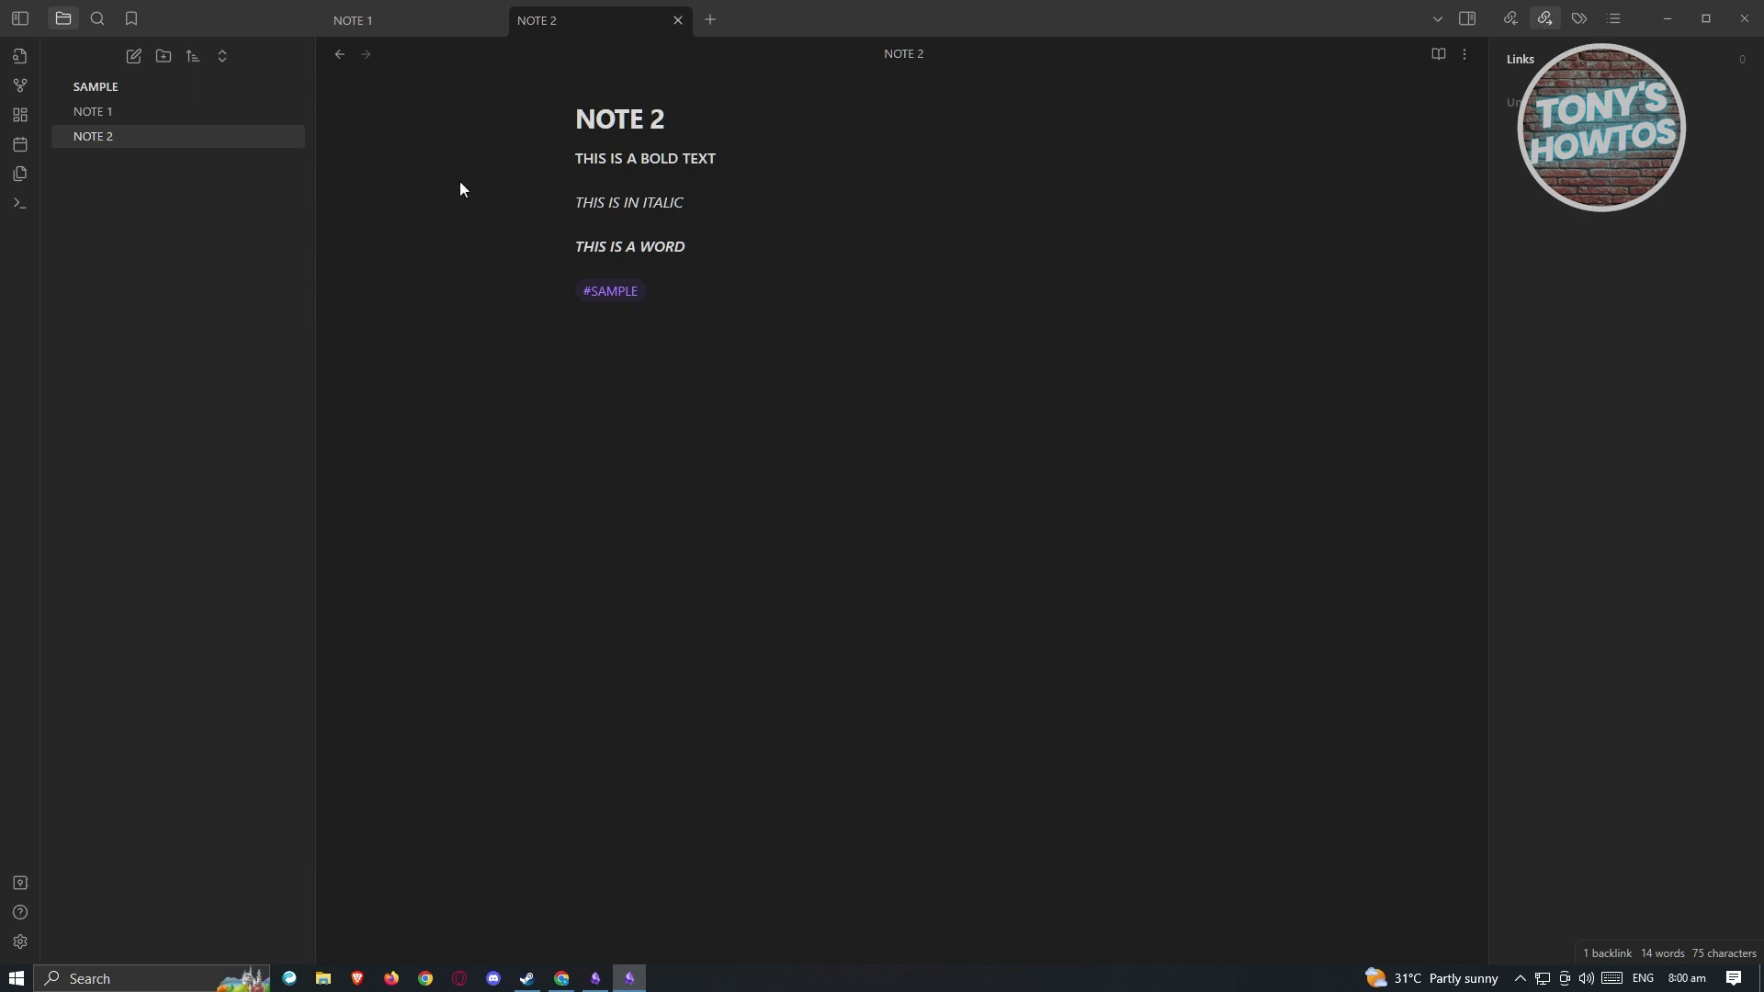
# Examine the outgoing links of NOTE 1 and display the list of tags used in the vault.
pyautogui.click(119, 114)
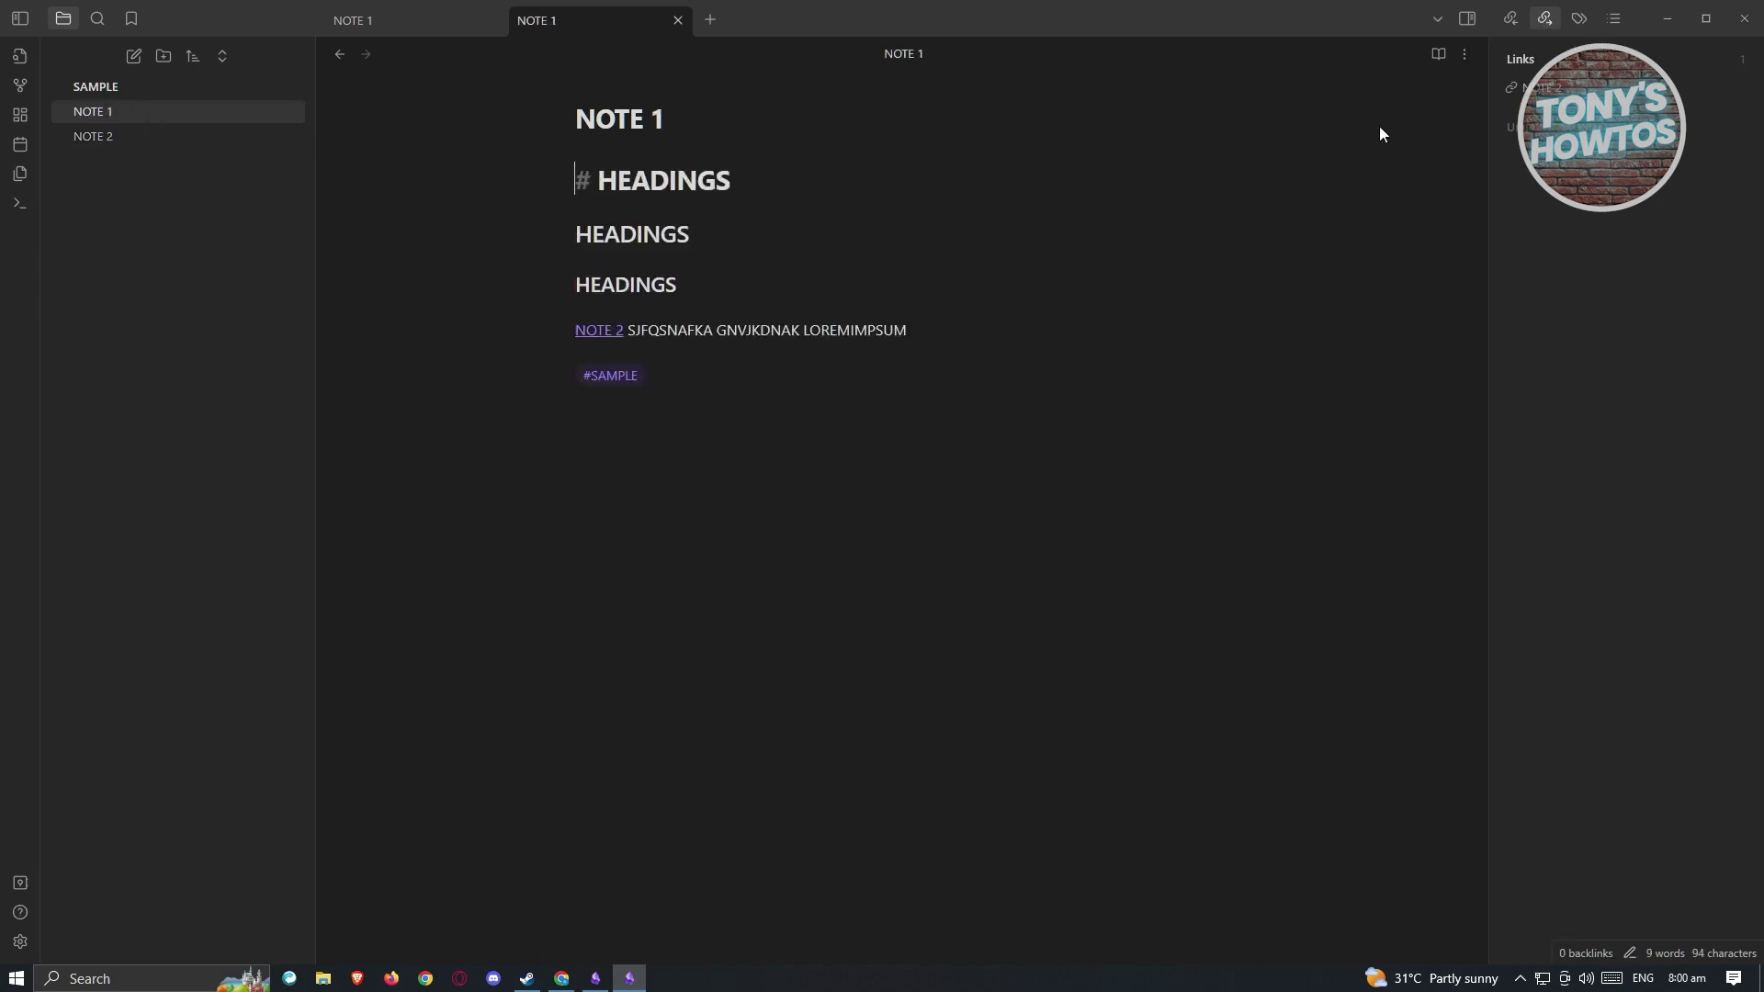
pyautogui.click(1523, 288)
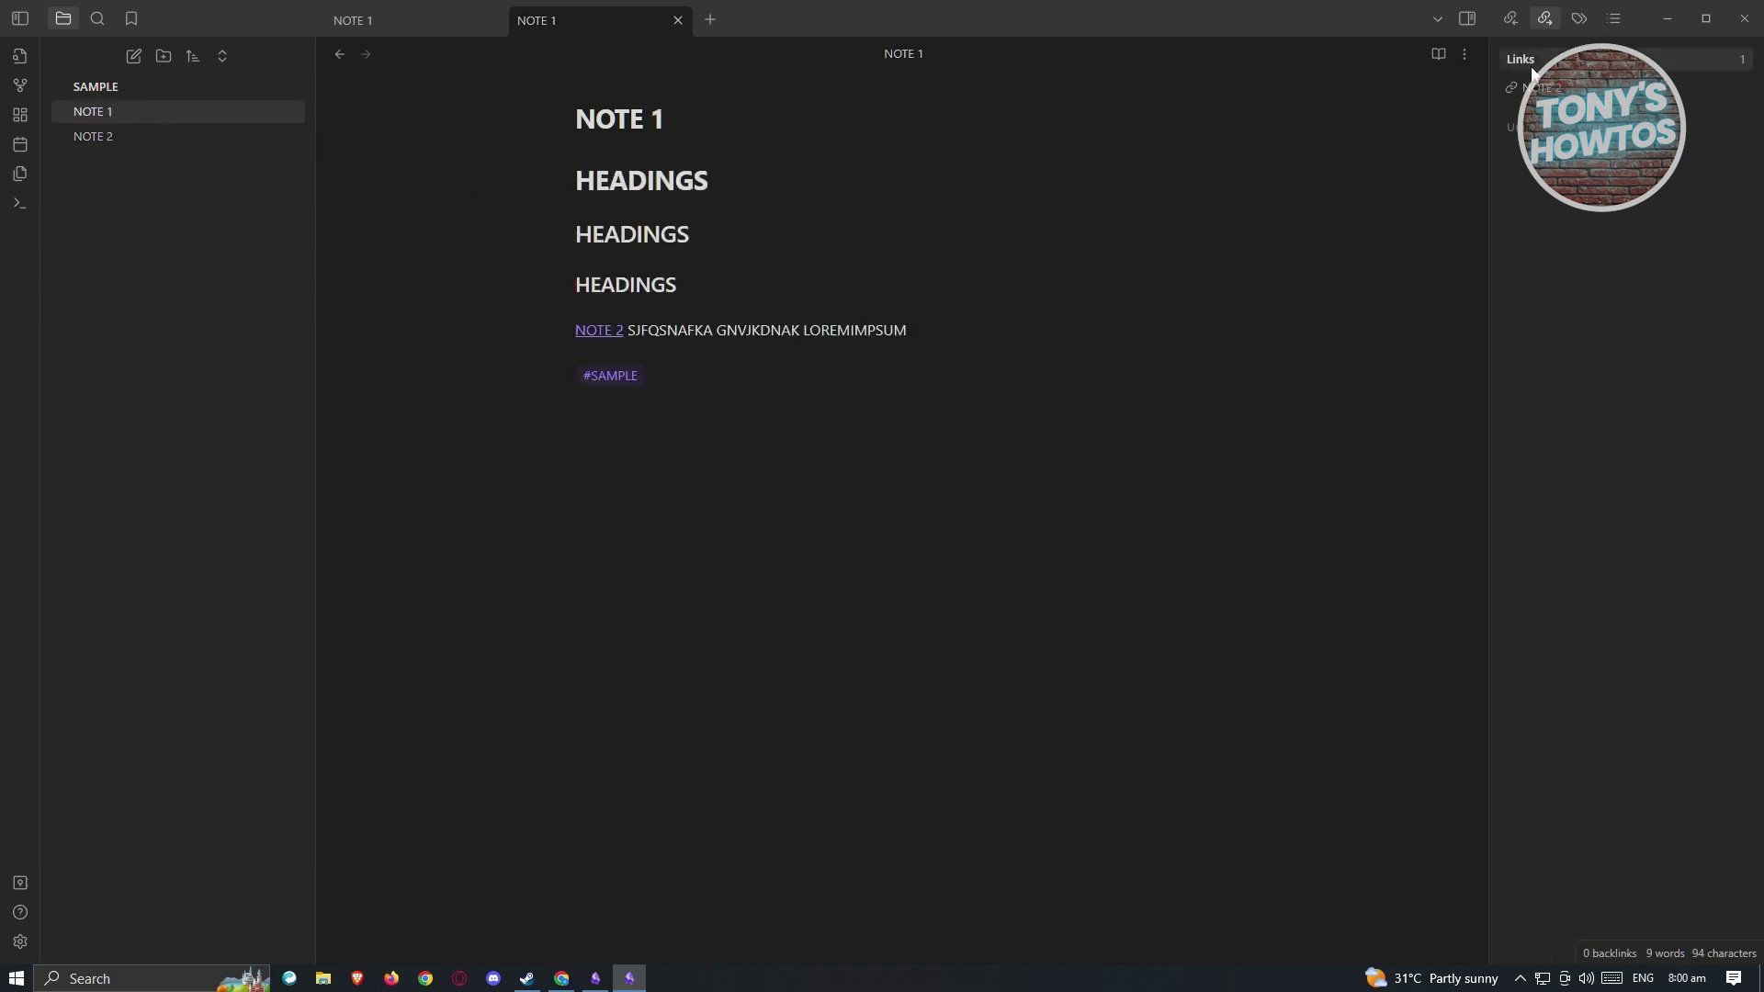
pyautogui.click(1579, 19)
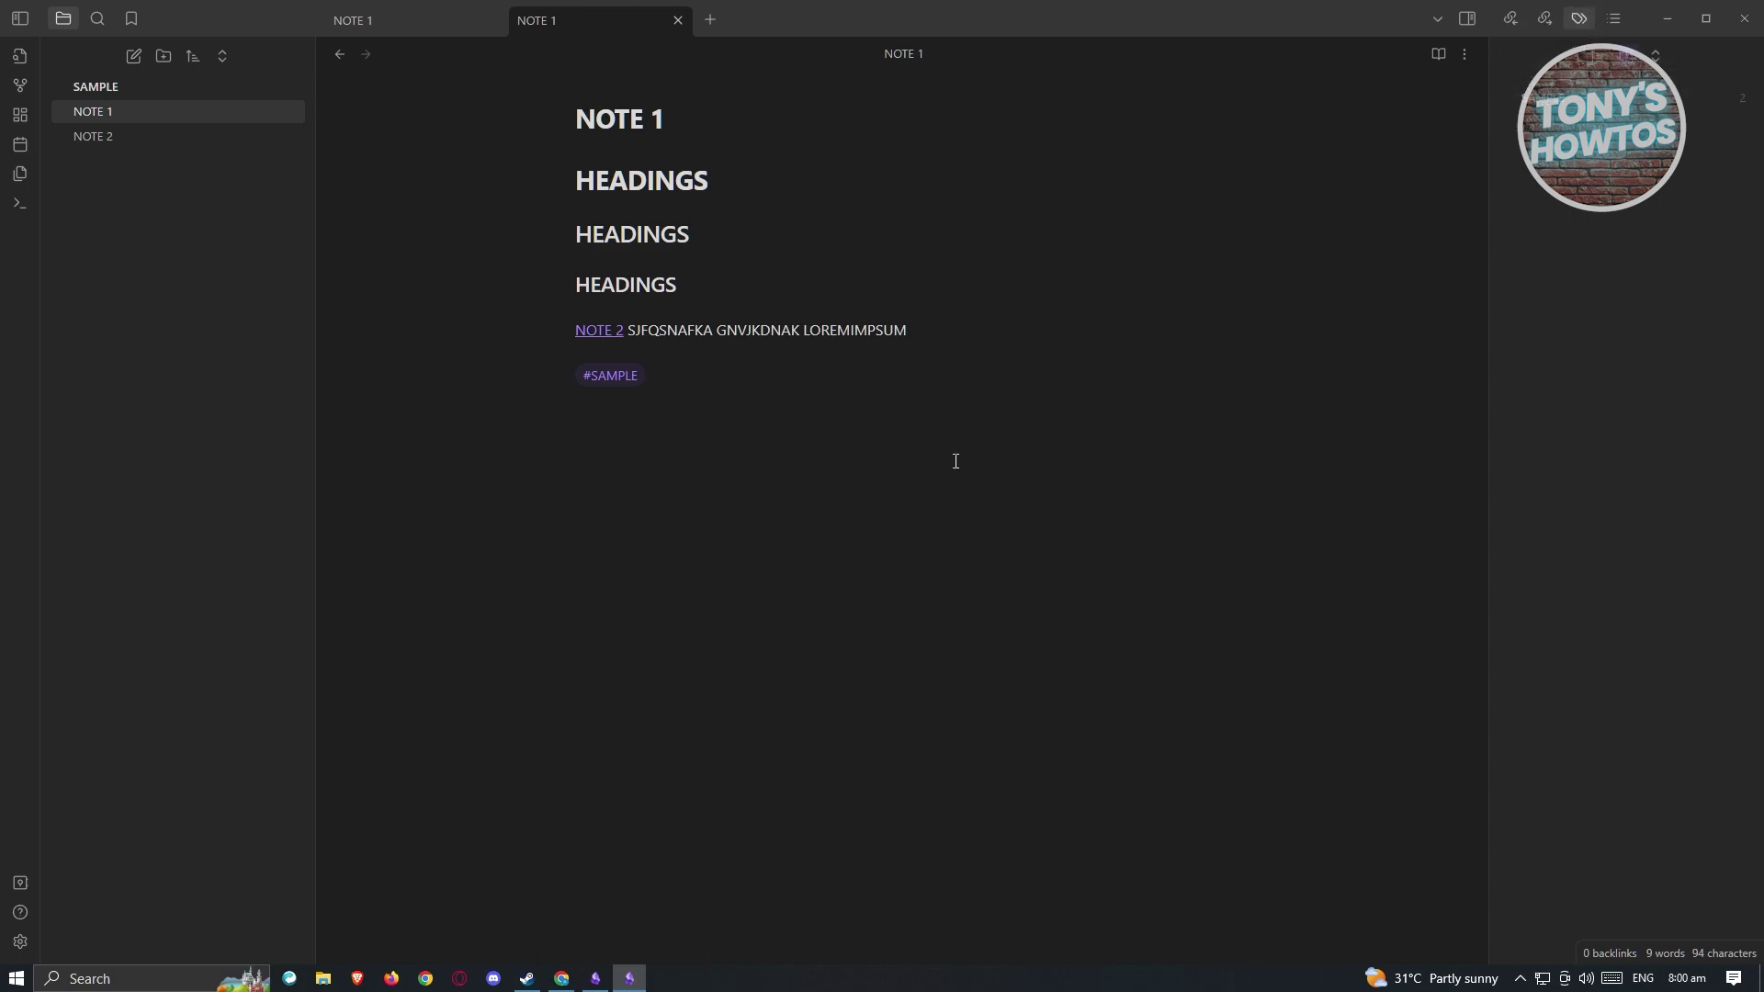
# Open NOTE 2 and search the vault for notes carrying the tag #SAMPLE from the tag list.
pyautogui.click(123, 140)
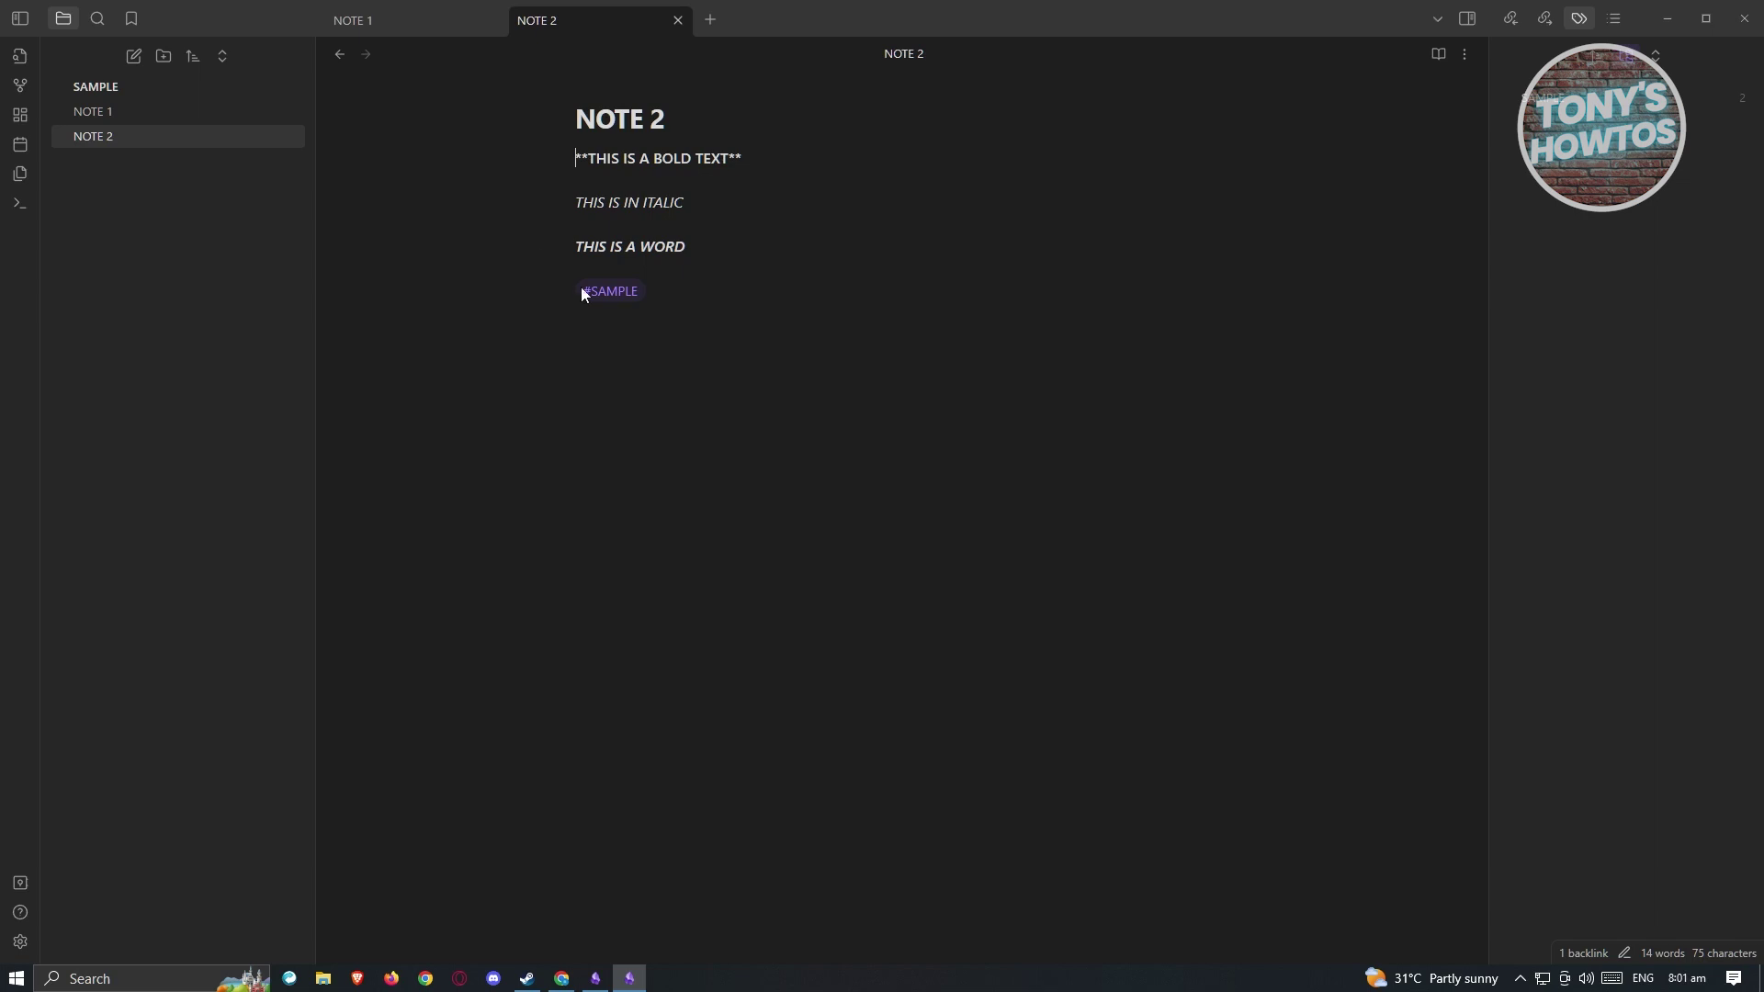
pyautogui.click(1558, 101)
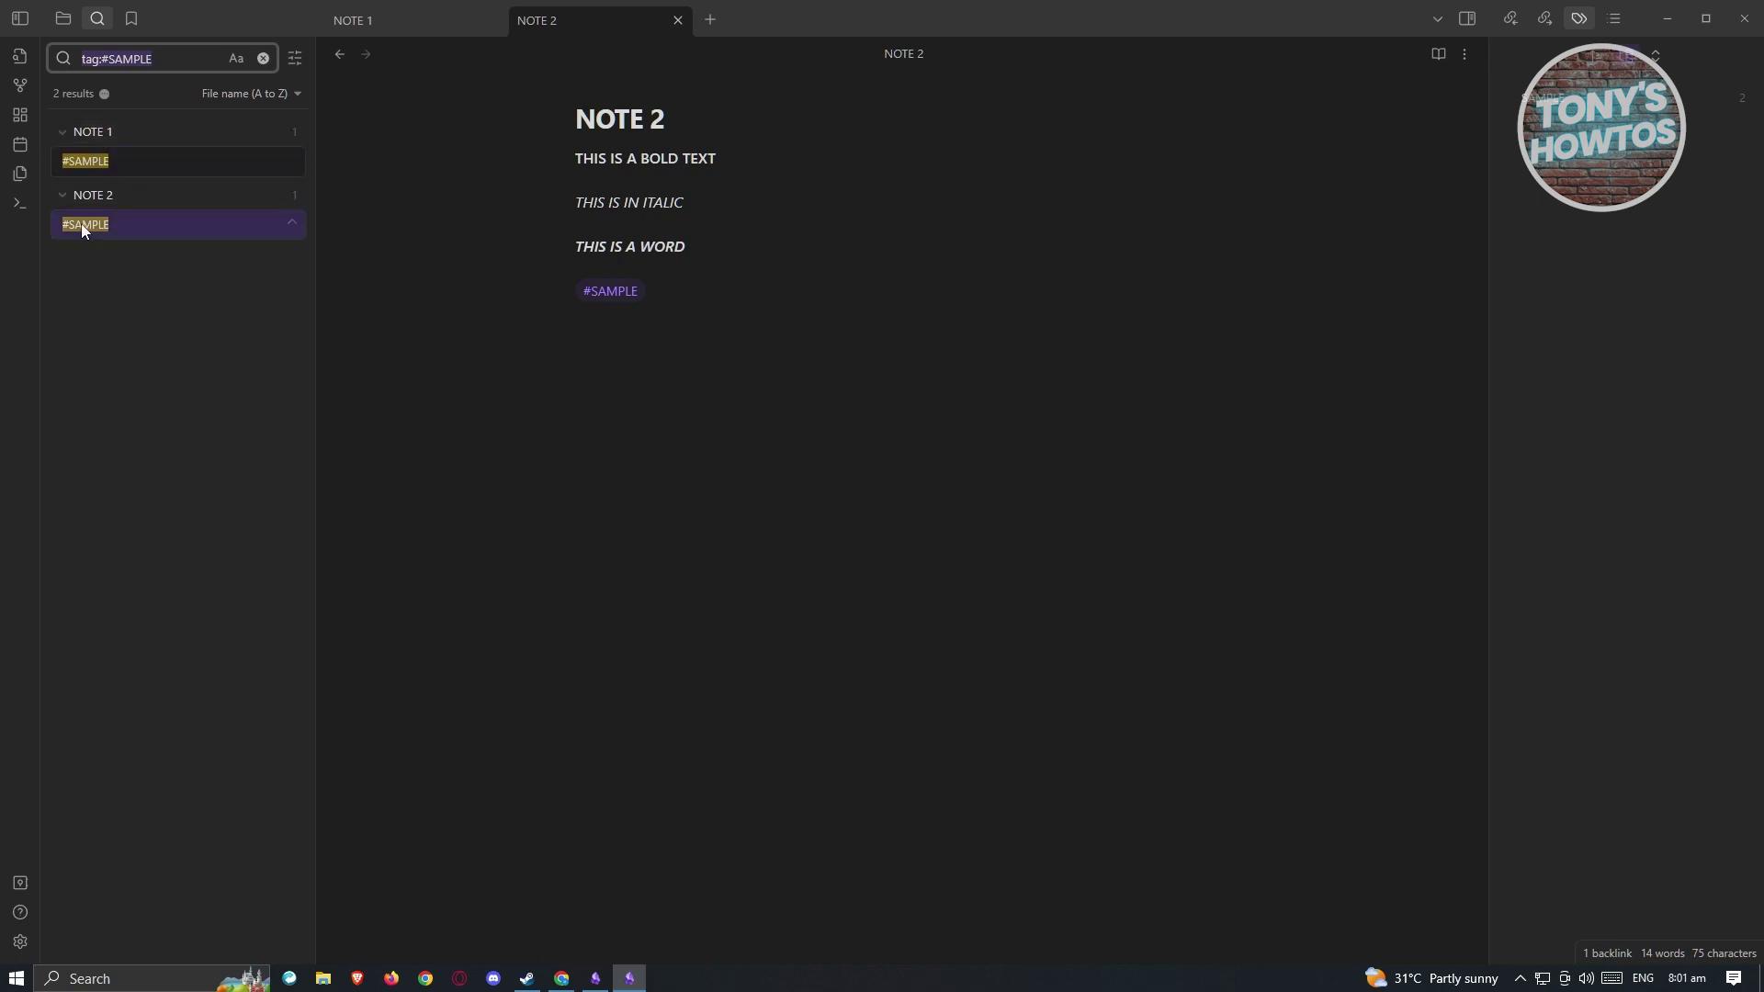
pyautogui.click(168, 60)
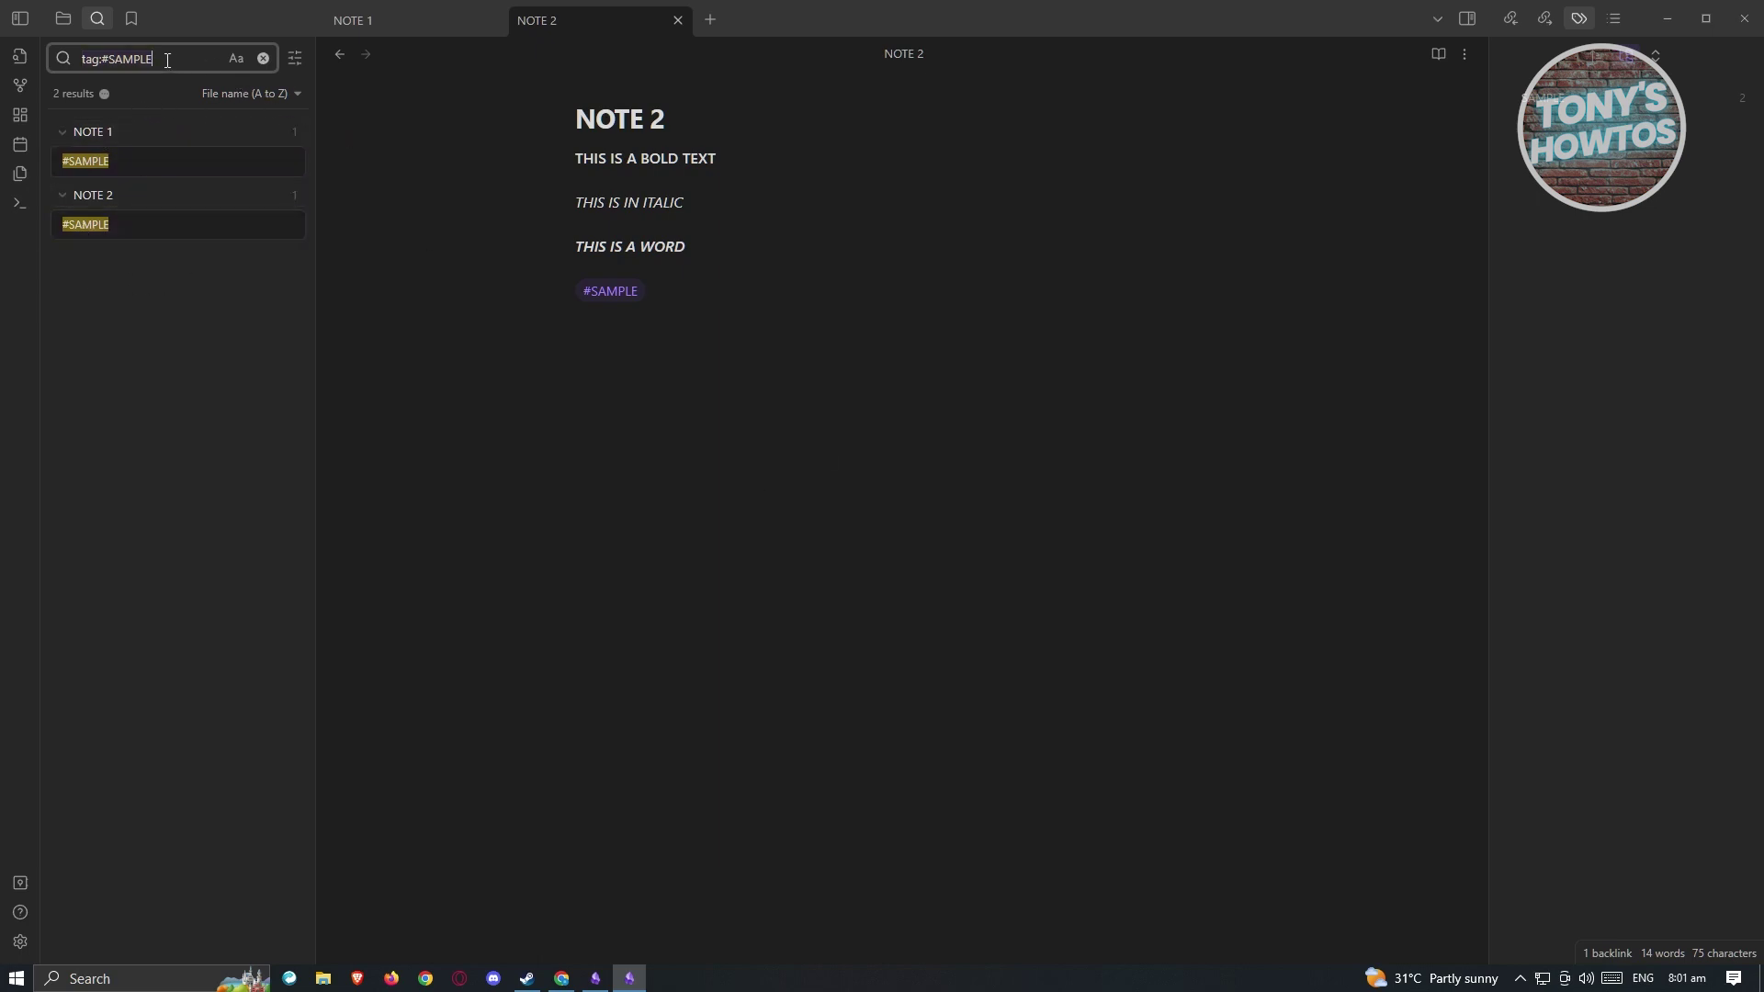
pyautogui.moveTo(209, 61); pyautogui.dragTo(63, 59)
pyautogui.click(172, 63)
pyautogui.moveTo(171, 62); pyautogui.dragTo(74, 61)
pyautogui.click(92, 61)
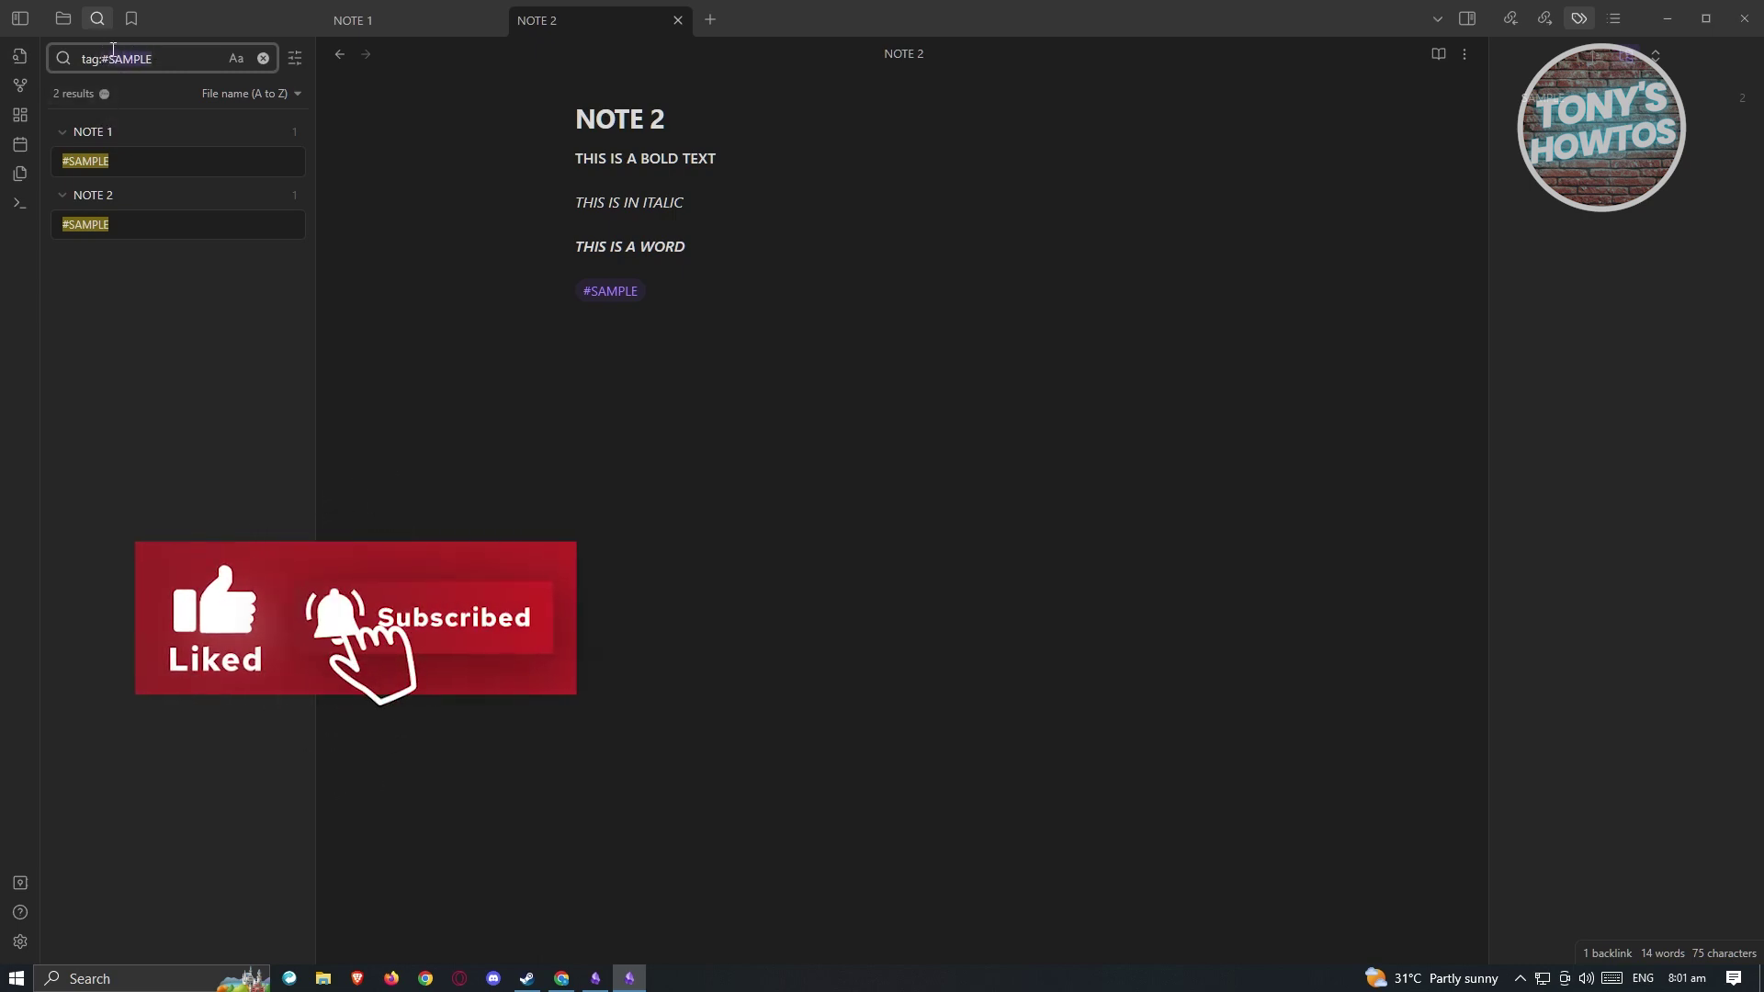
# Clear the tag search and return to NOTE 1 with the vault's file list displayed.
pyautogui.click(261, 57)
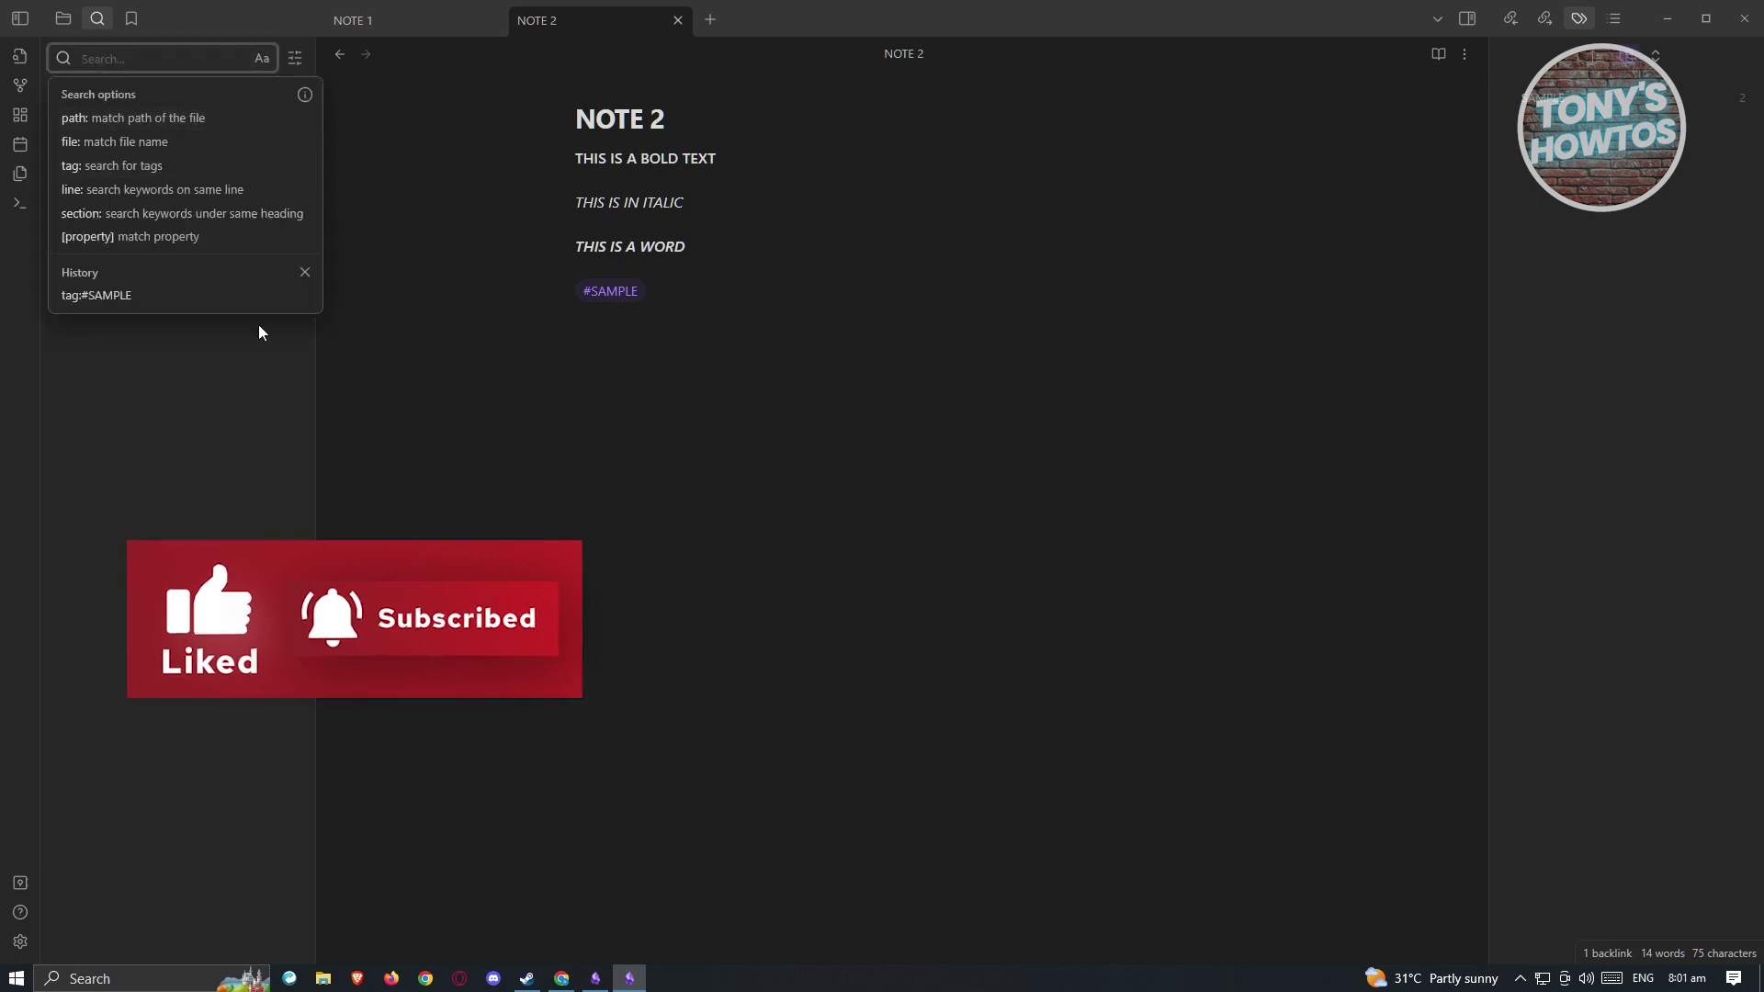
pyautogui.click(205, 554)
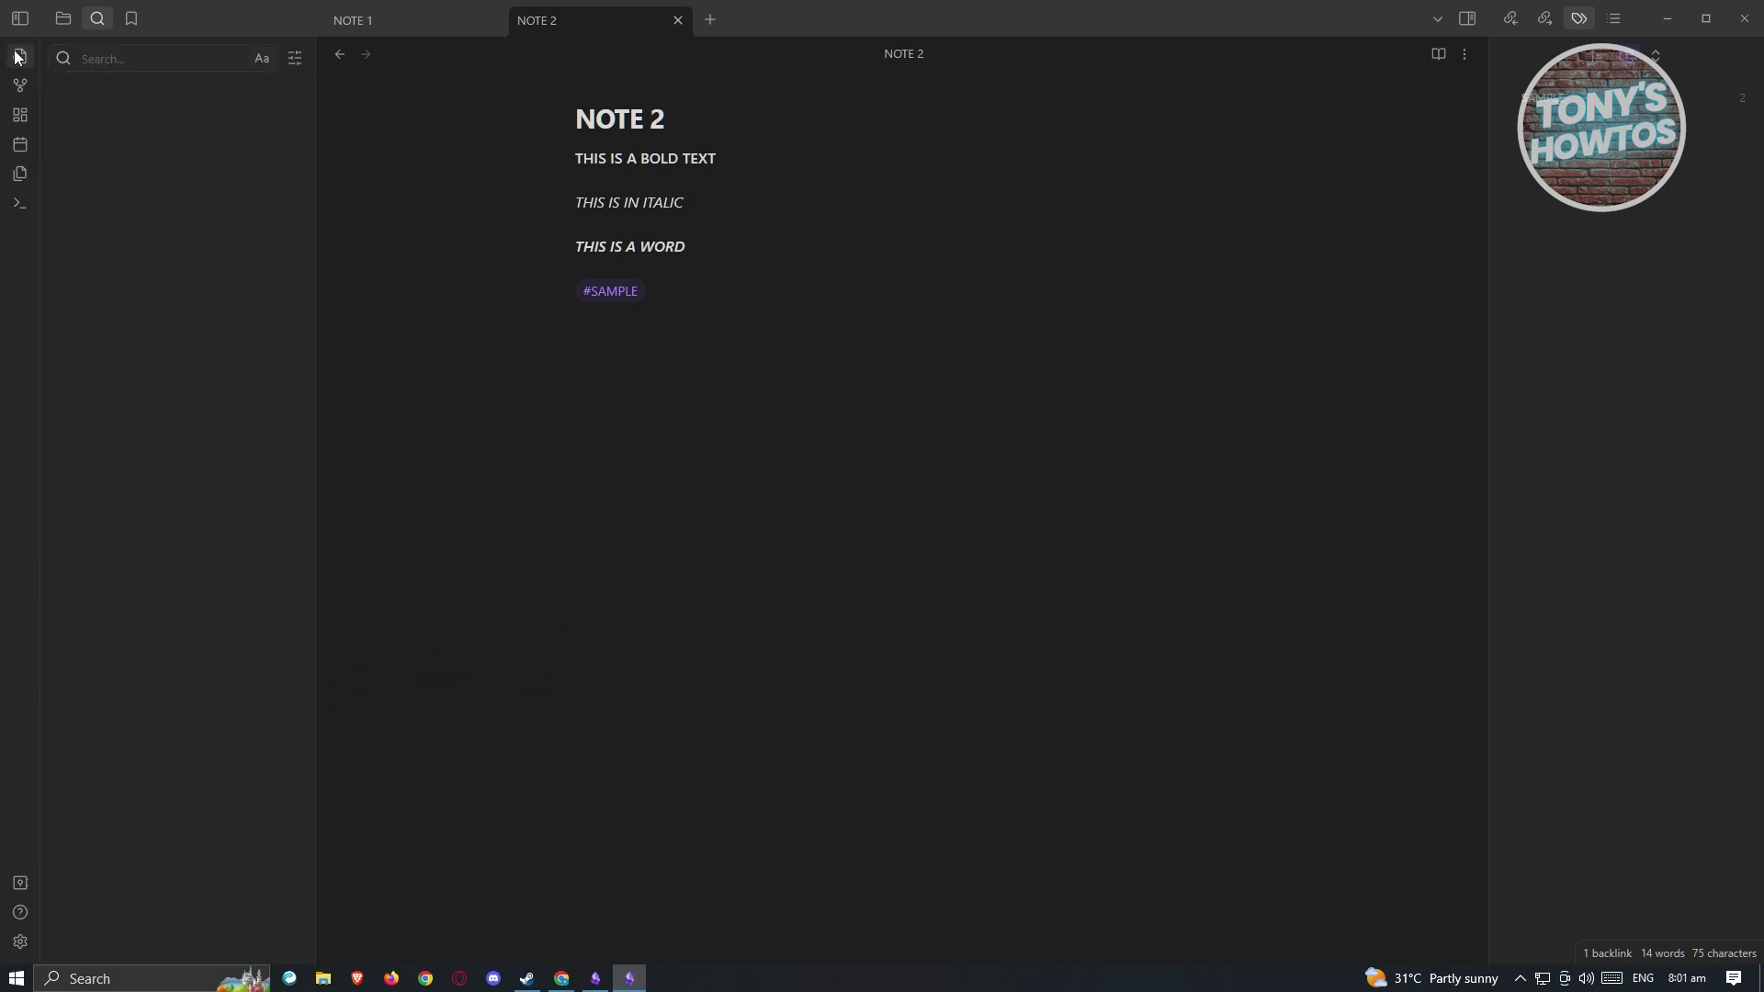
pyautogui.click(434, 19)
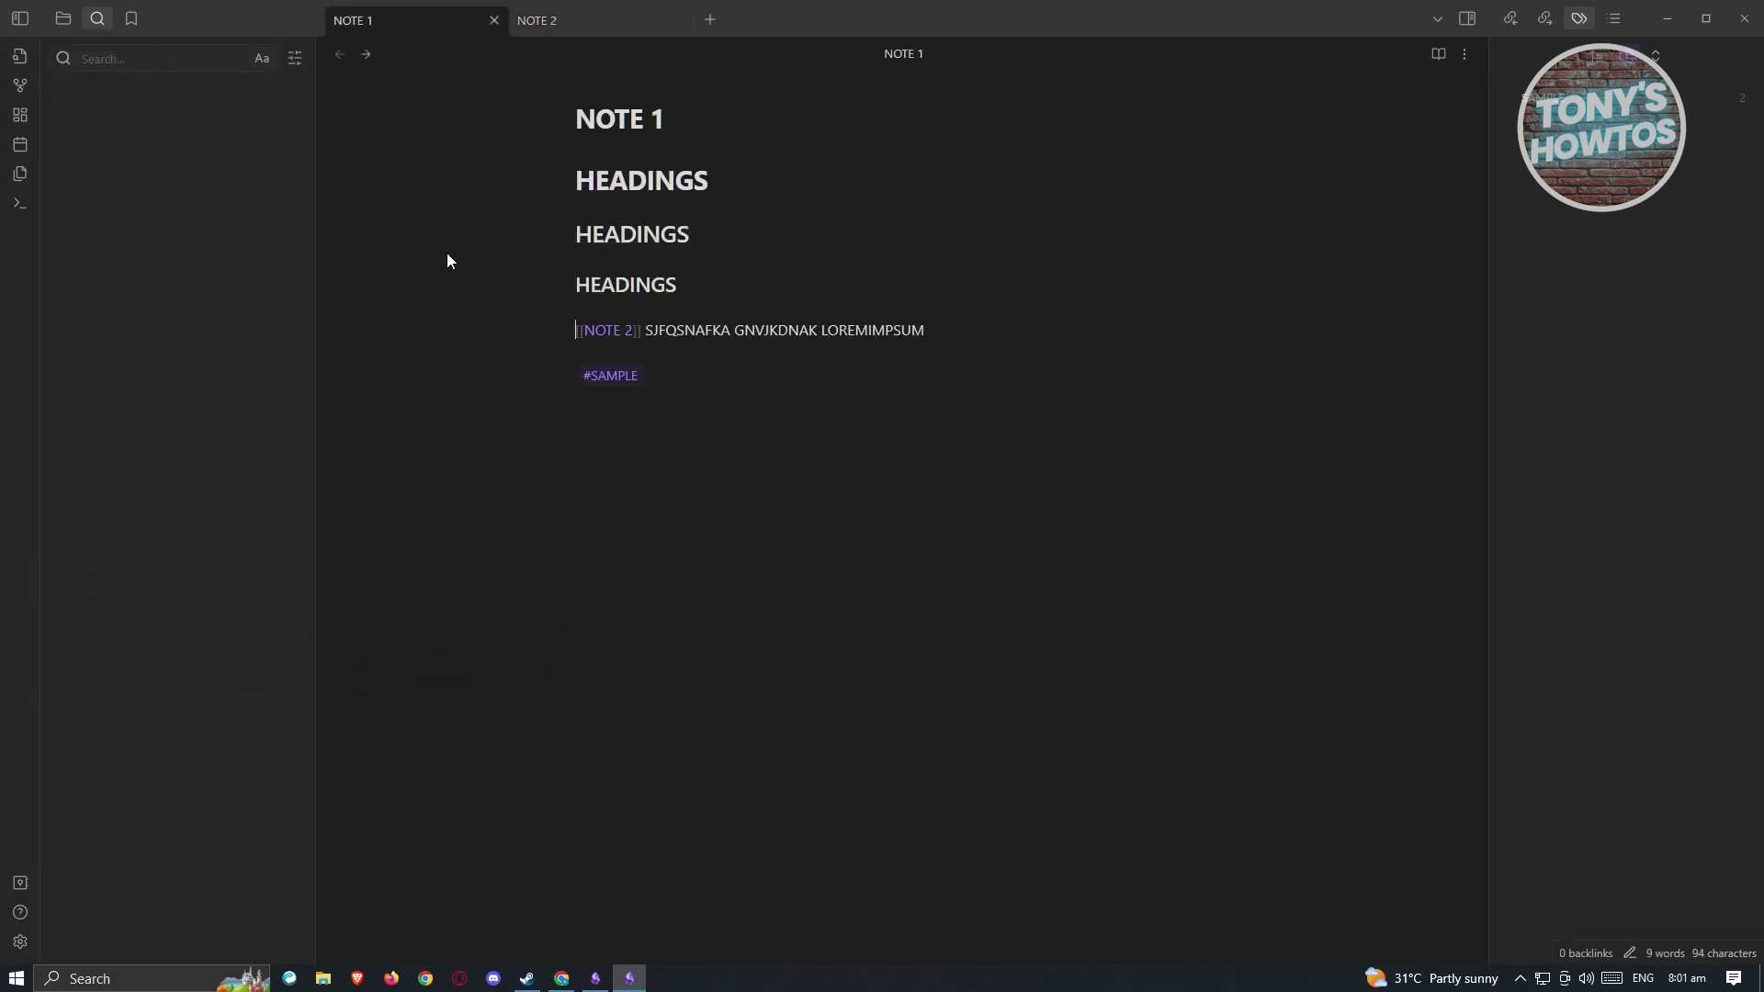
pyautogui.click(63, 17)
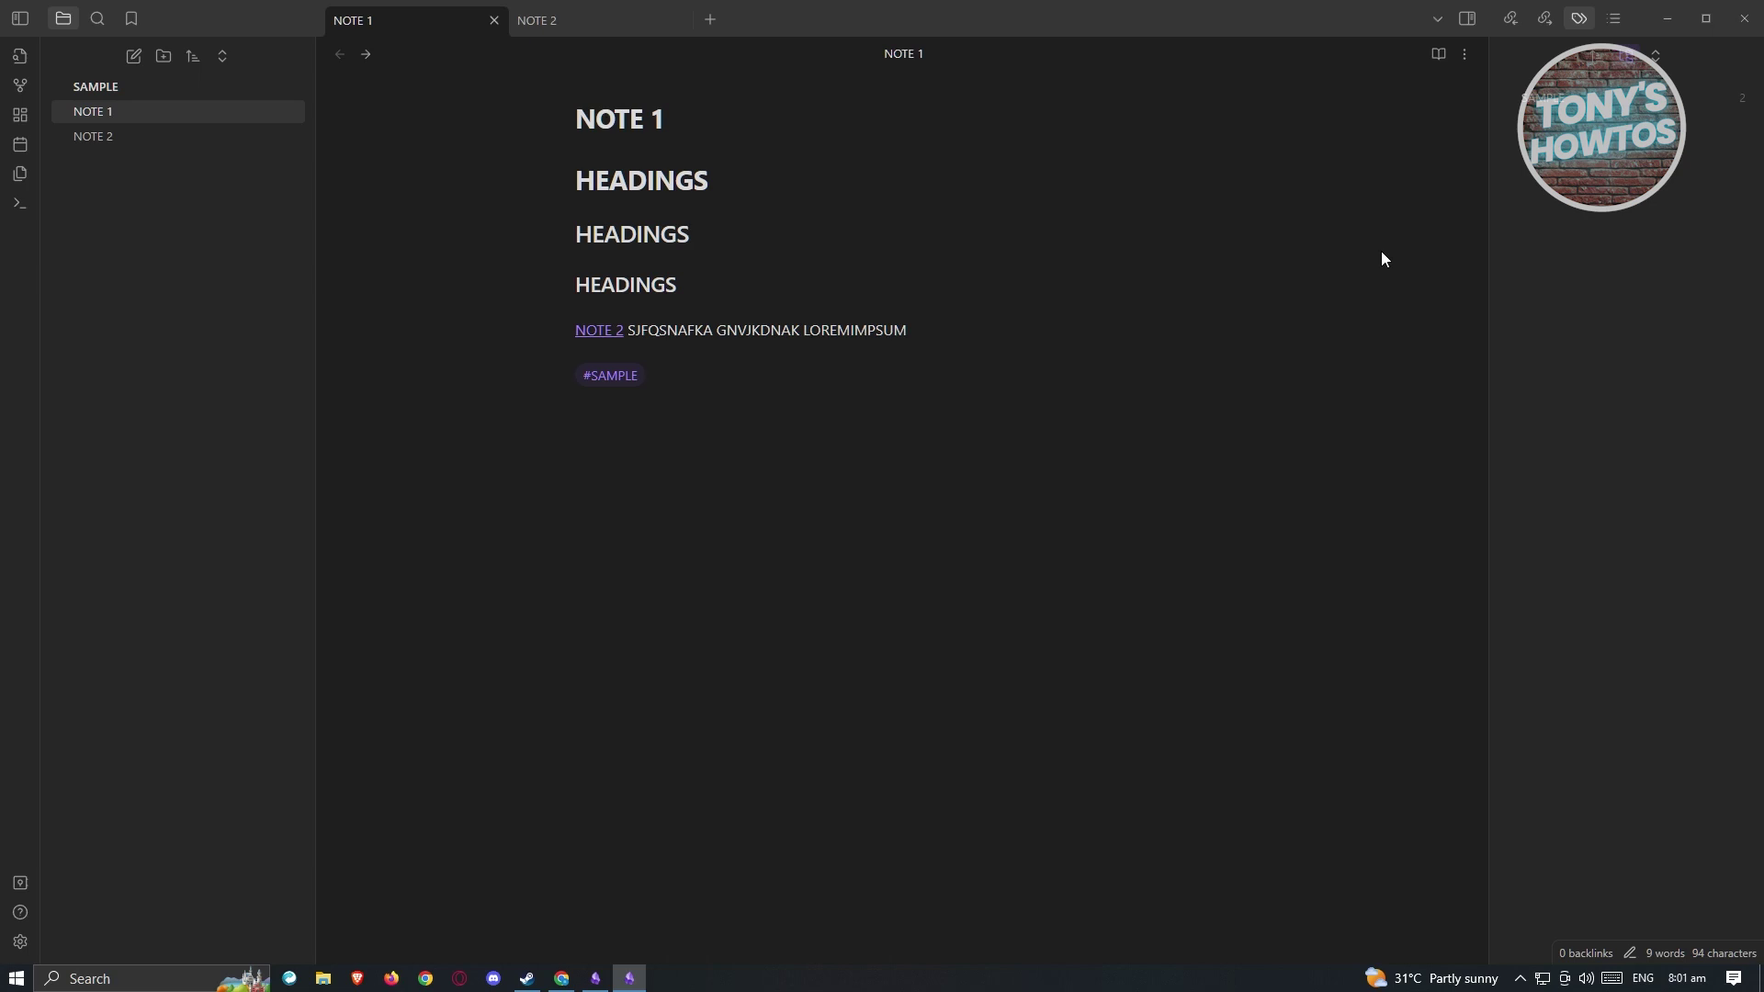
# Create today's daily note and delete it from the vault.
pyautogui.click(20, 147)
pyautogui.click(611, 166)
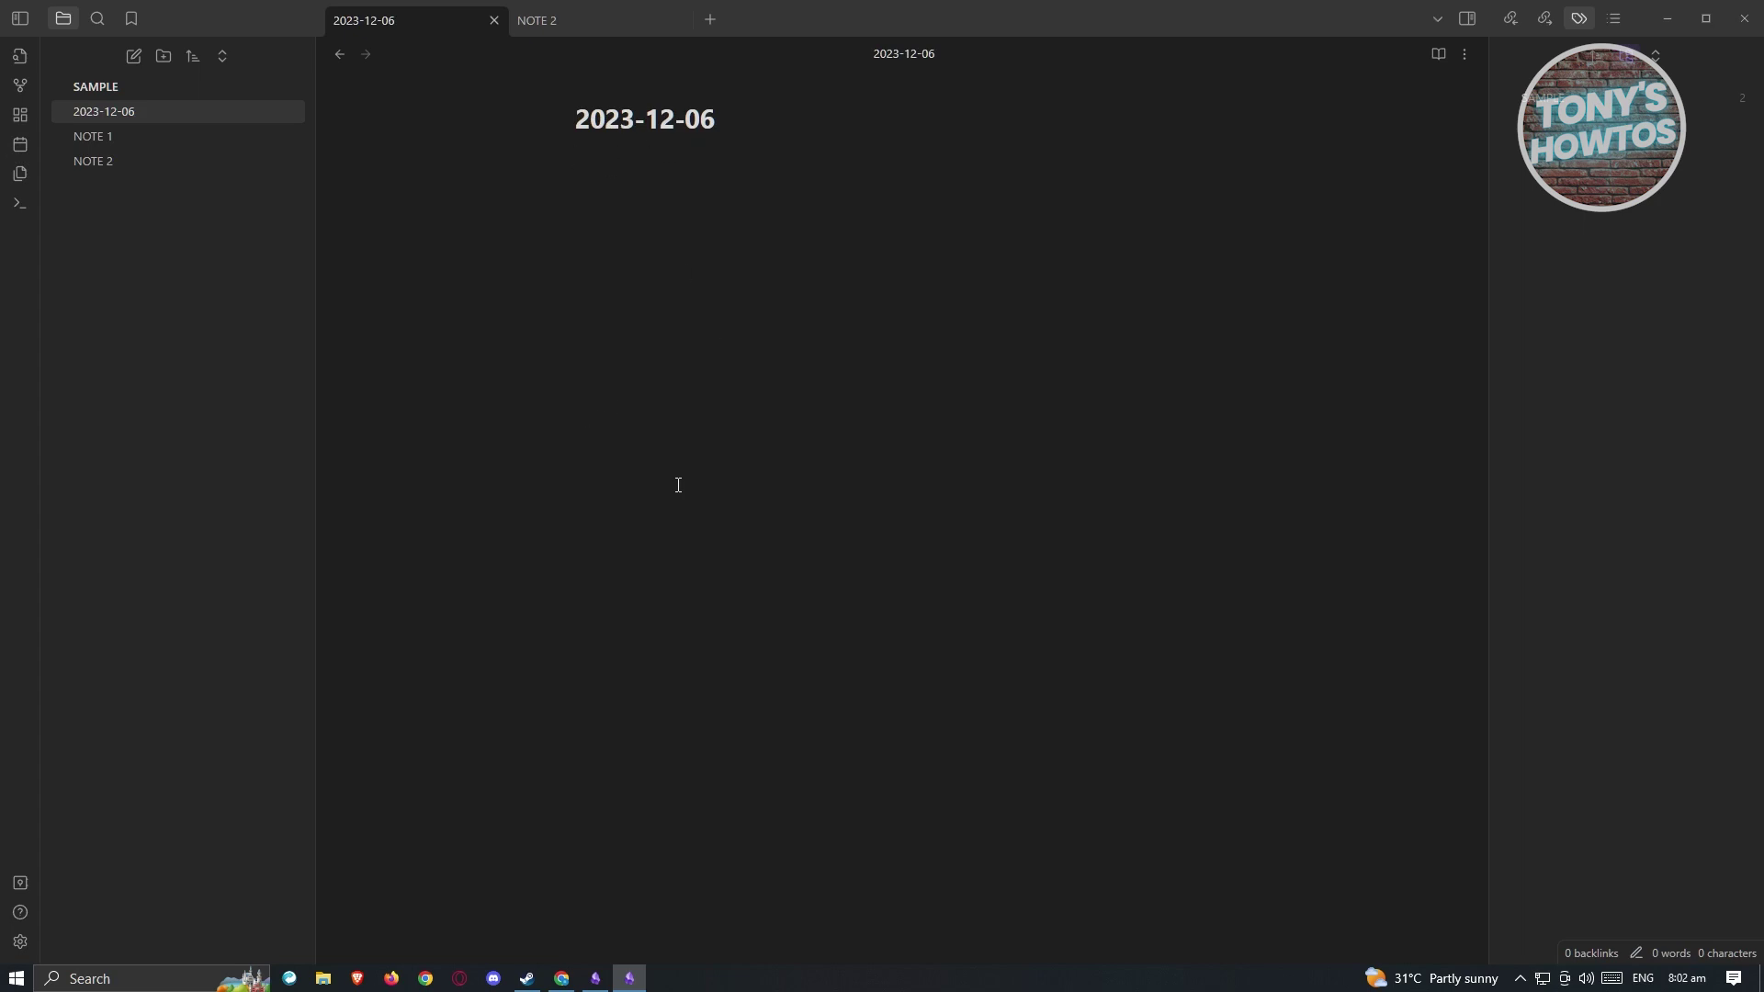
pyautogui.rightClick(176, 116)
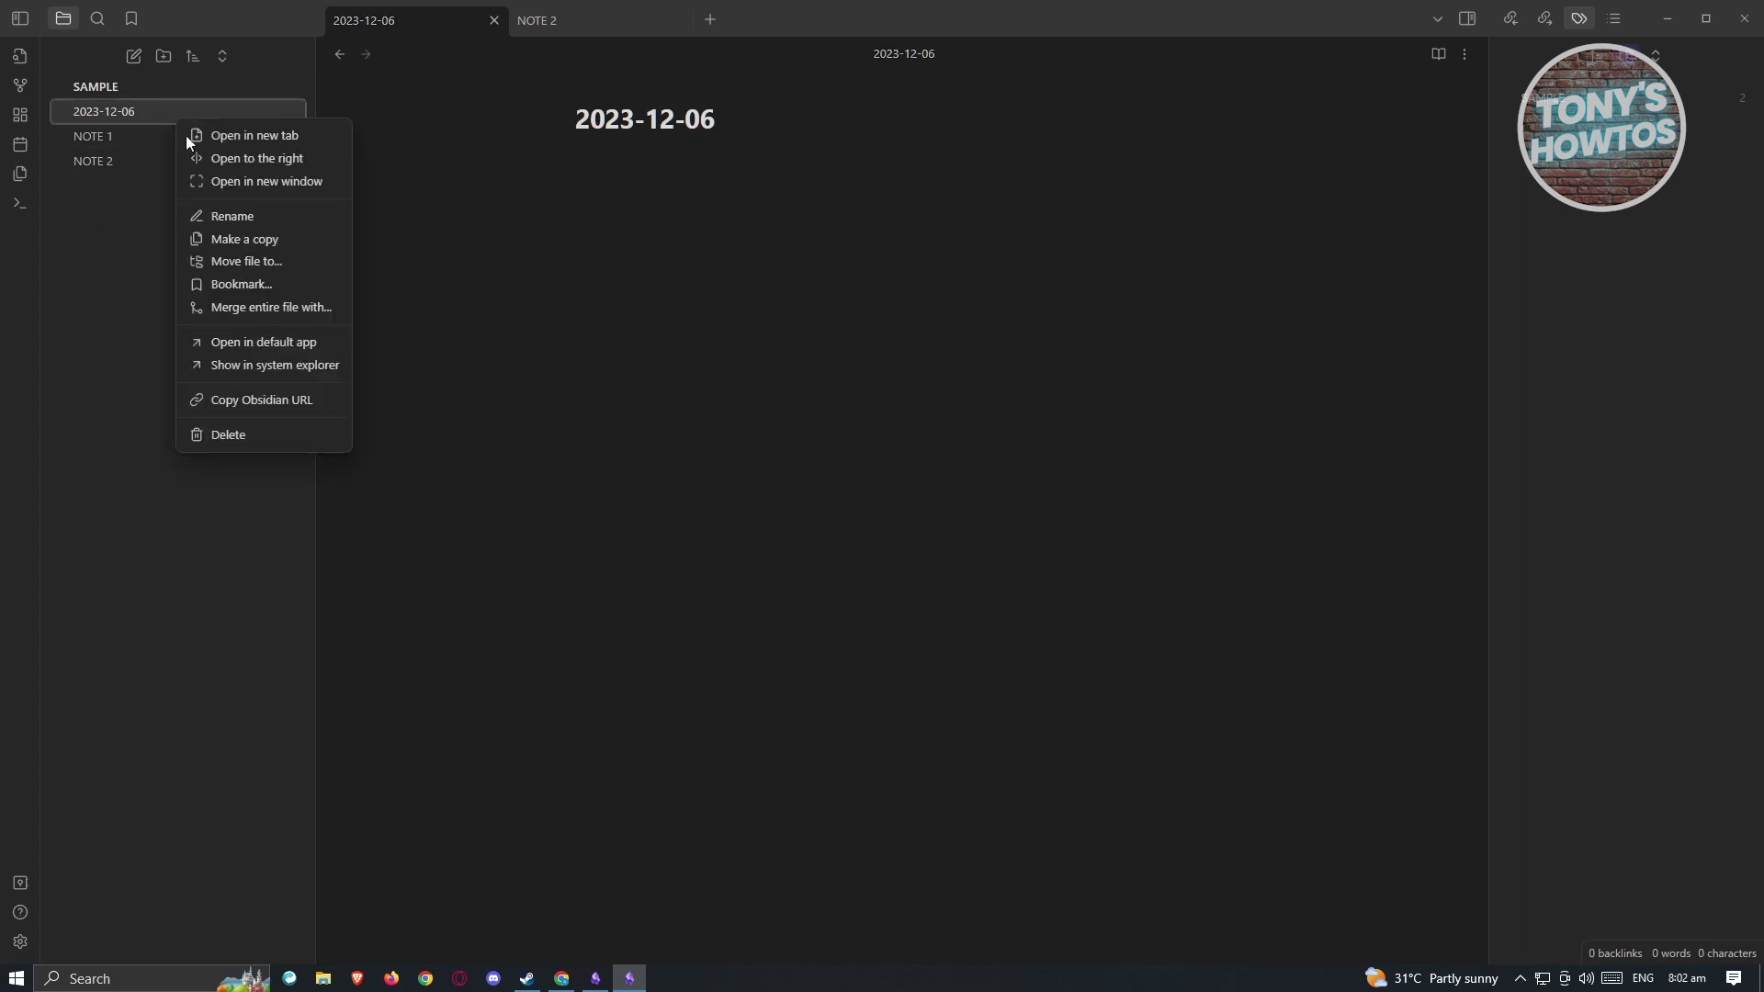
pyautogui.click(256, 433)
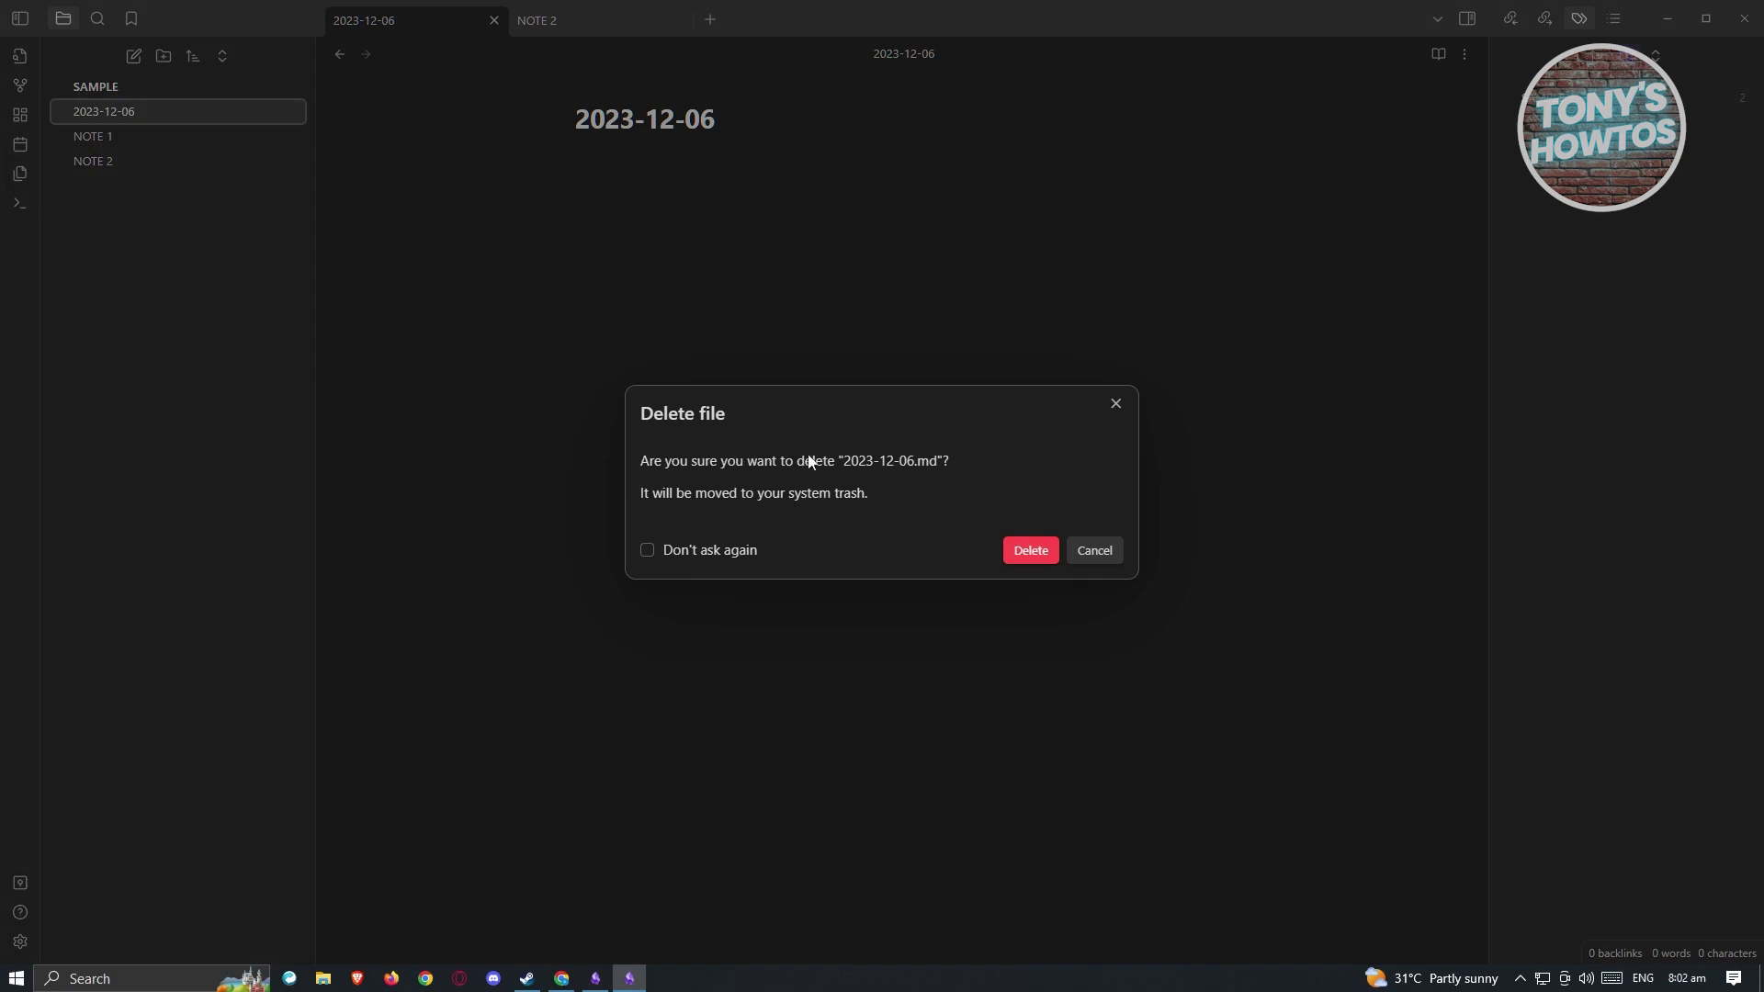
pyautogui.click(1028, 549)
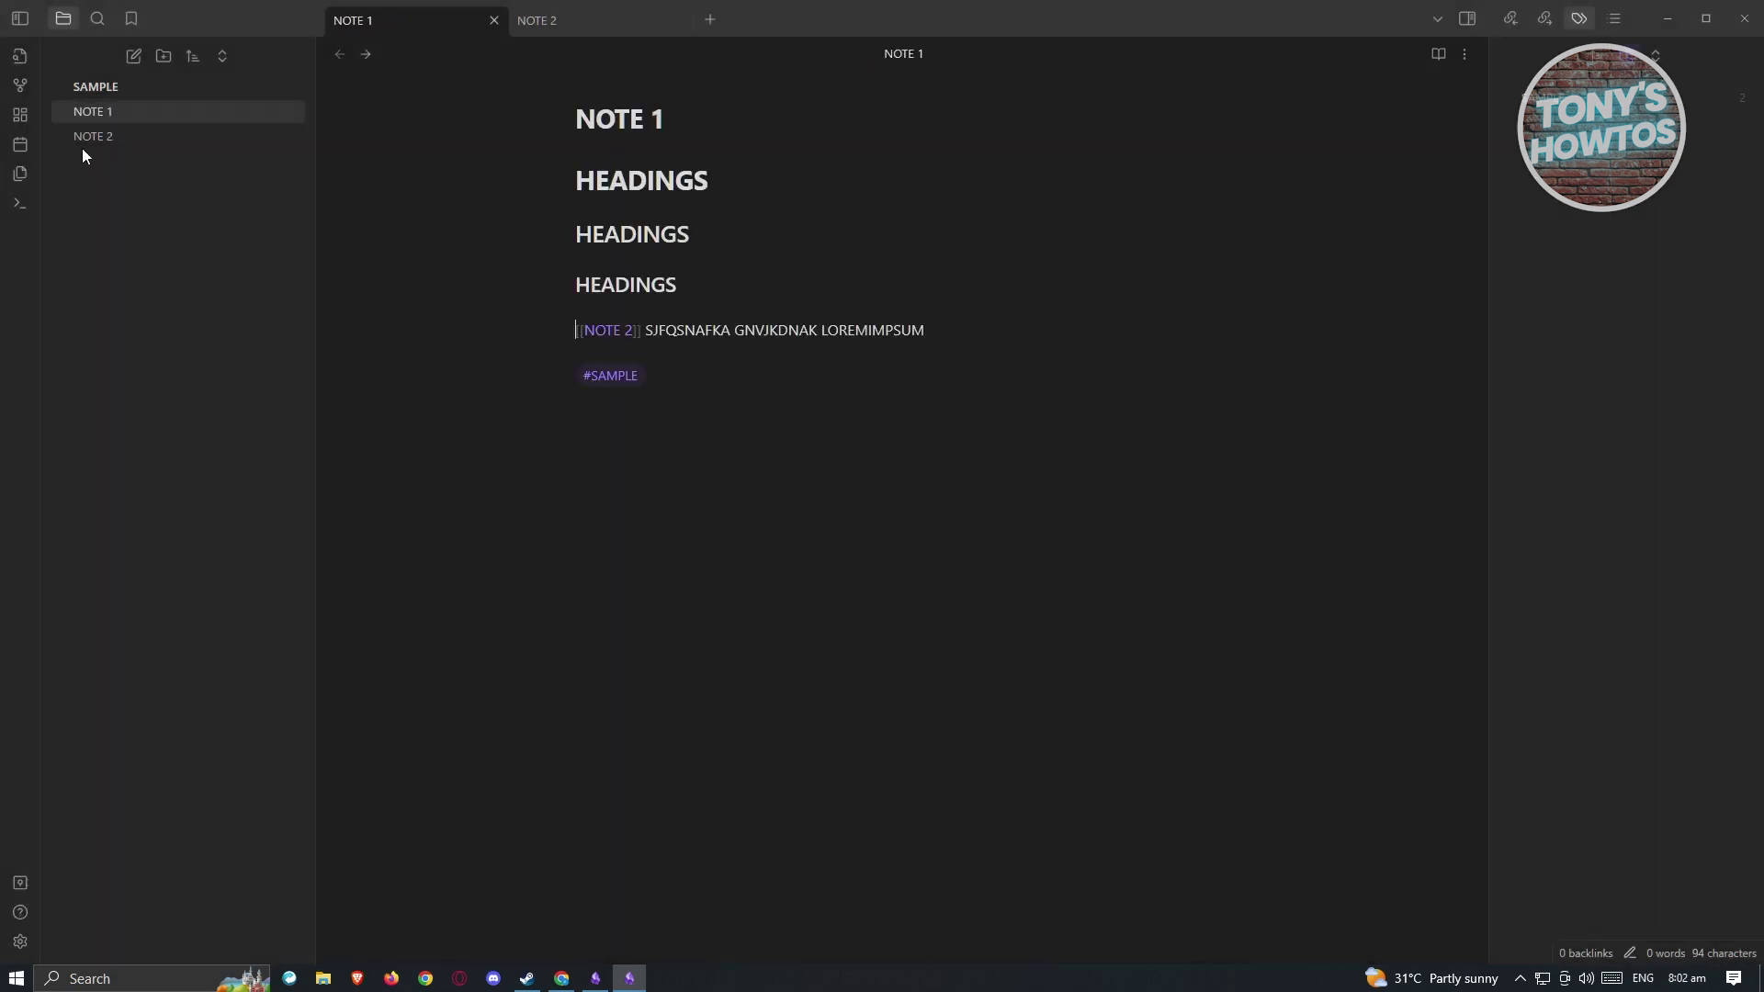
# Create a new canvas and place NOTE 1 and NOTE 2 on it as separate cards.
pyautogui.click(20, 115)
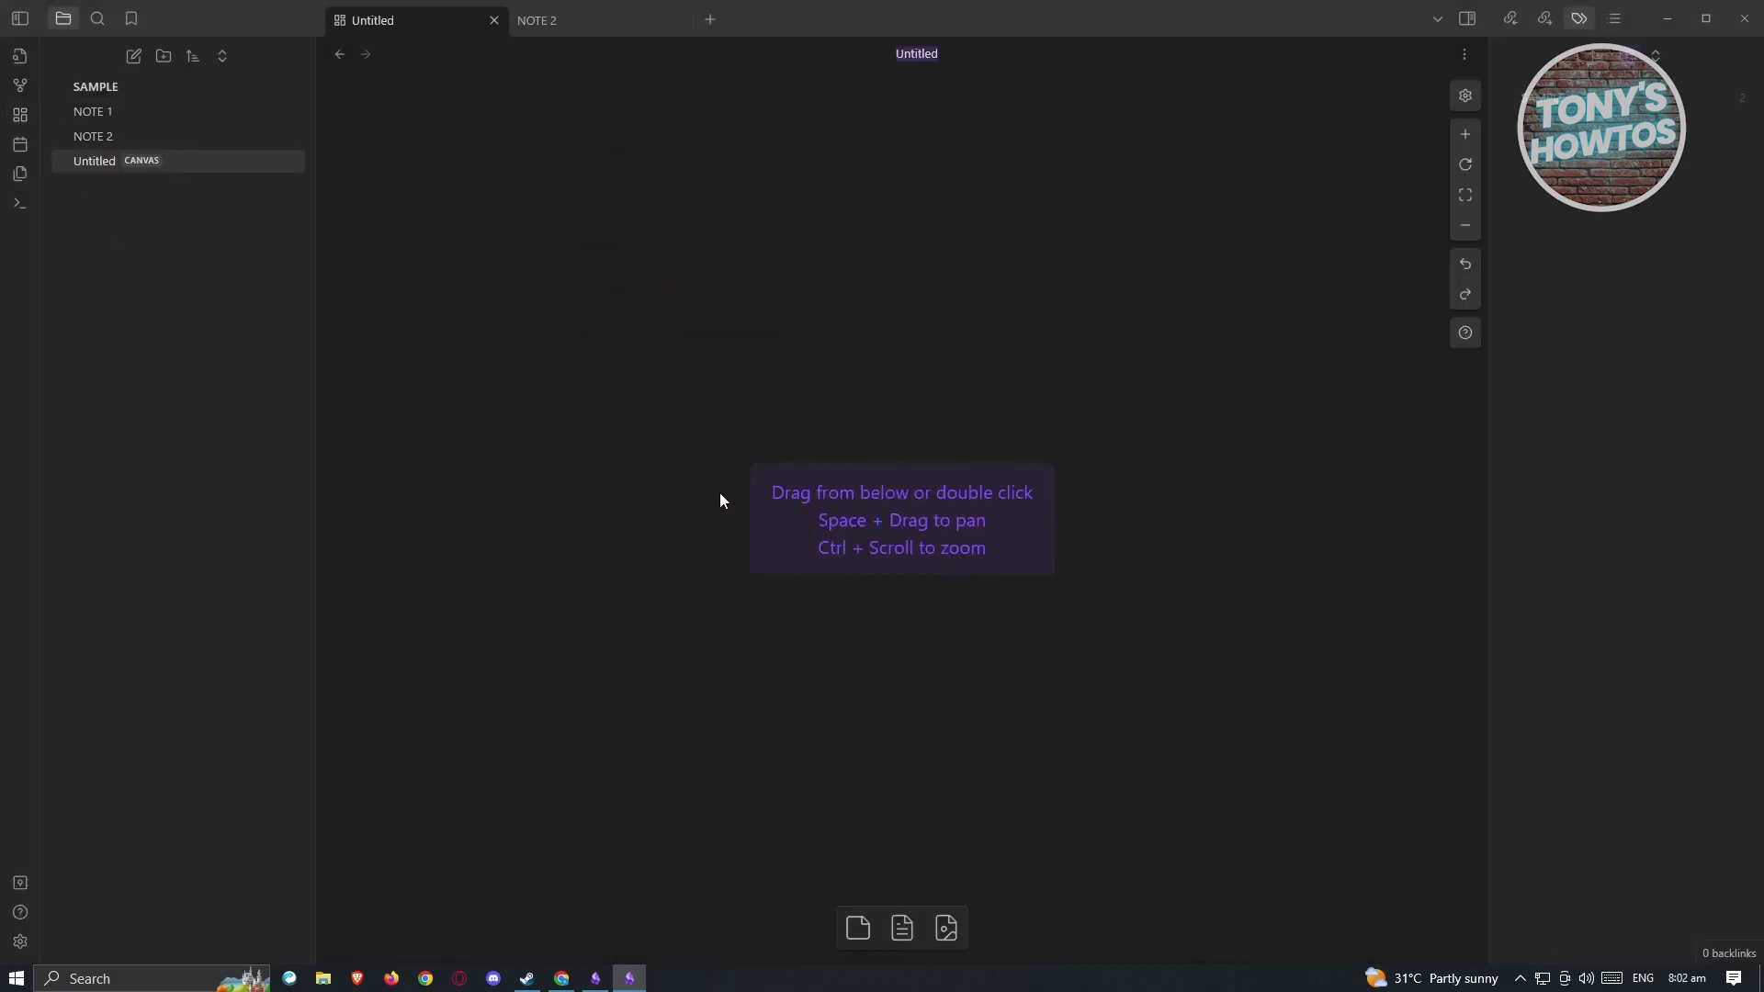
pyautogui.moveTo(101, 111); pyautogui.dragTo(599, 228)
pyautogui.moveTo(93, 144); pyautogui.dragTo(1111, 555)
# Rearrange the canvas cards, moving NOTE 1 to the upper-left area and NOTE 2 slightly up and left within the lower-right area.
pyautogui.moveTo(790, 239); pyautogui.dragTo(707, 237)
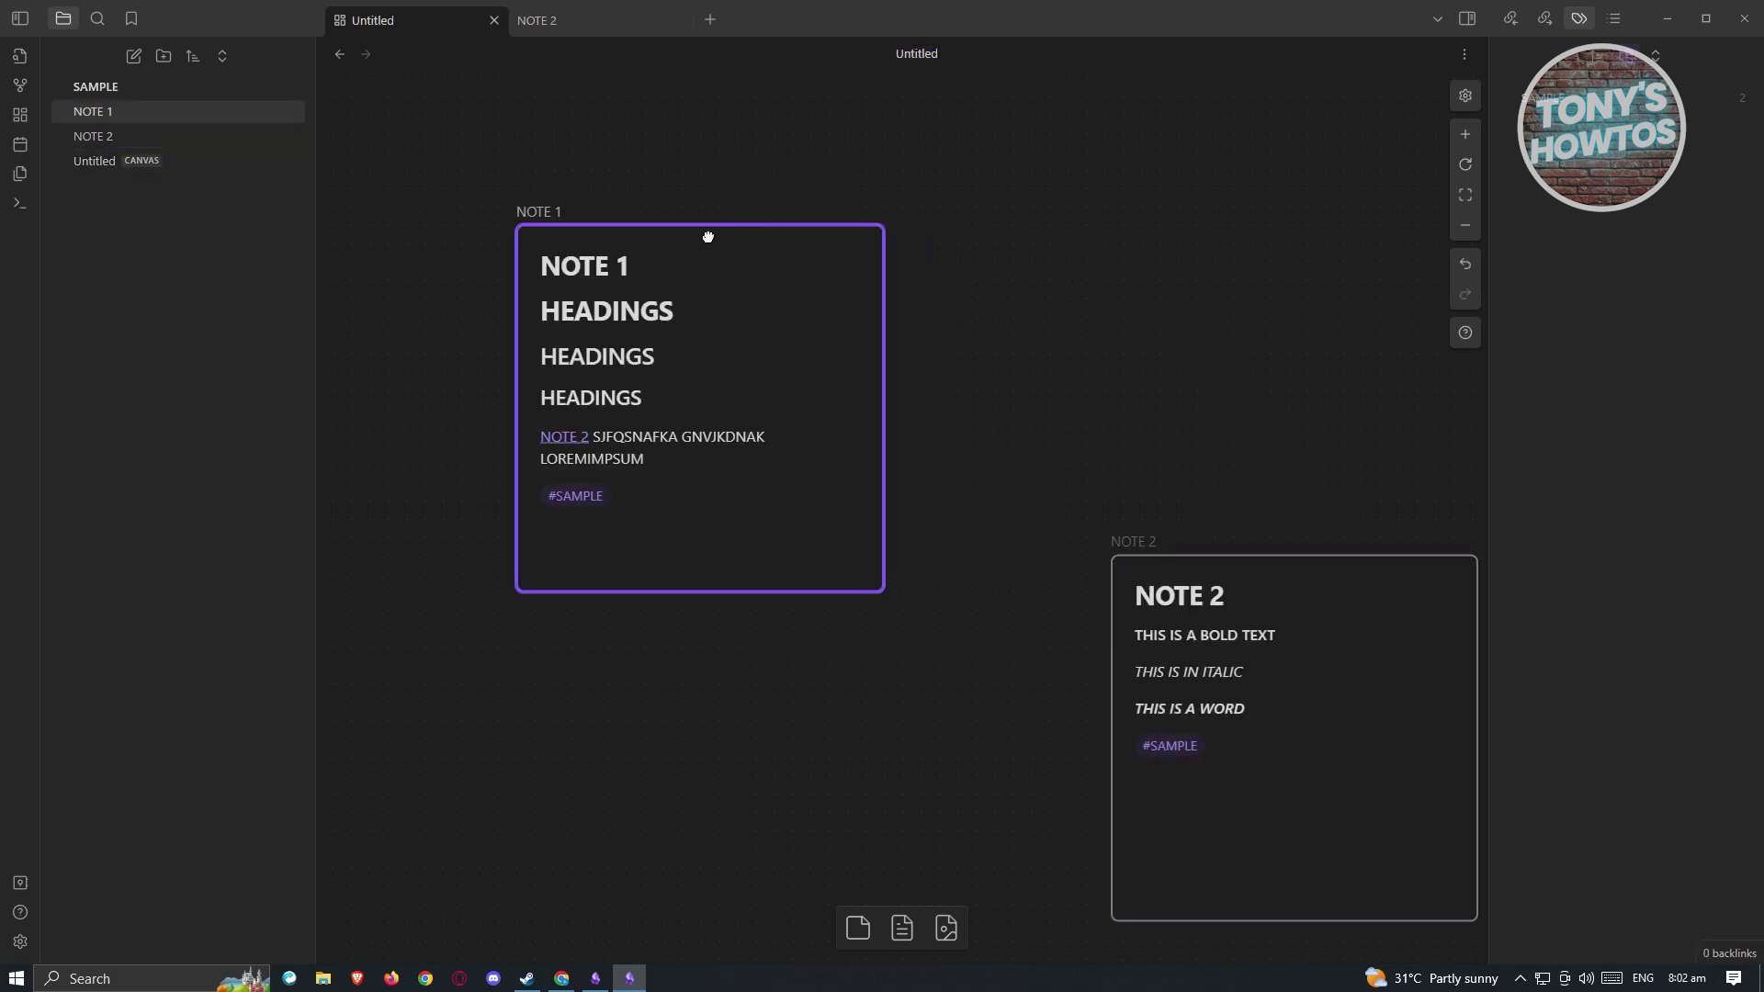
pyautogui.moveTo(1257, 551); pyautogui.dragTo(1177, 533)
pyautogui.rightClick(1118, 283)
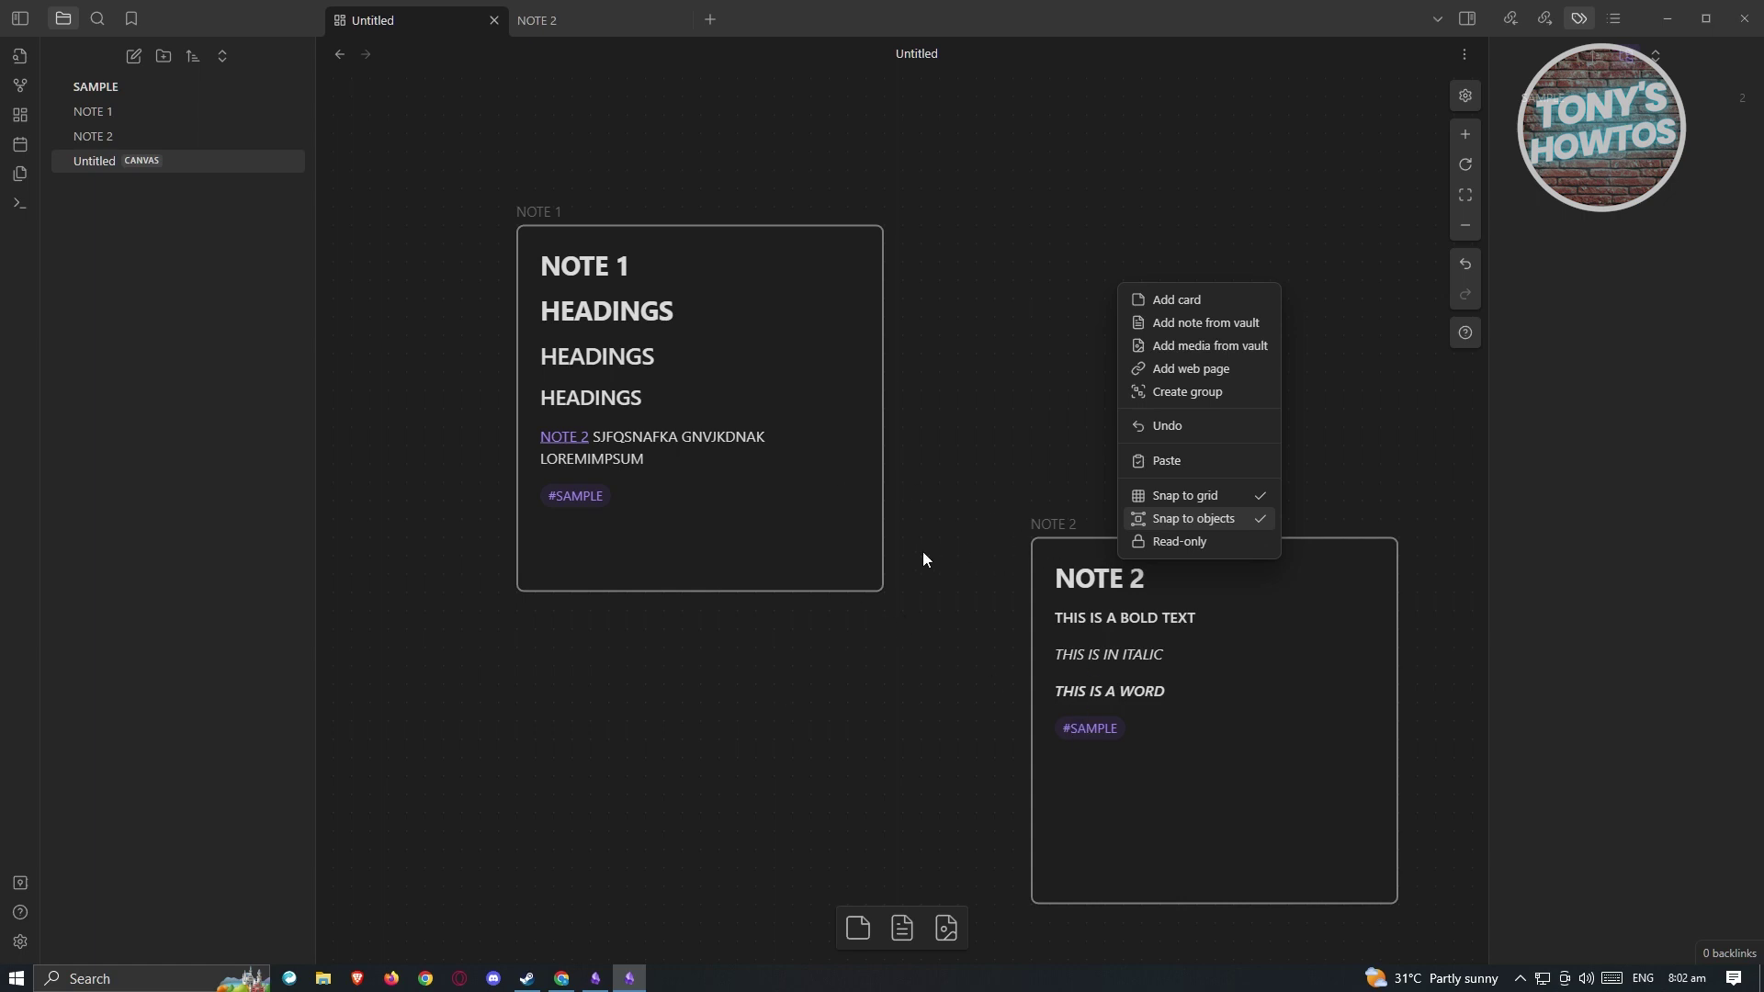
pyautogui.moveTo(631, 246); pyautogui.dragTo(524, 139)
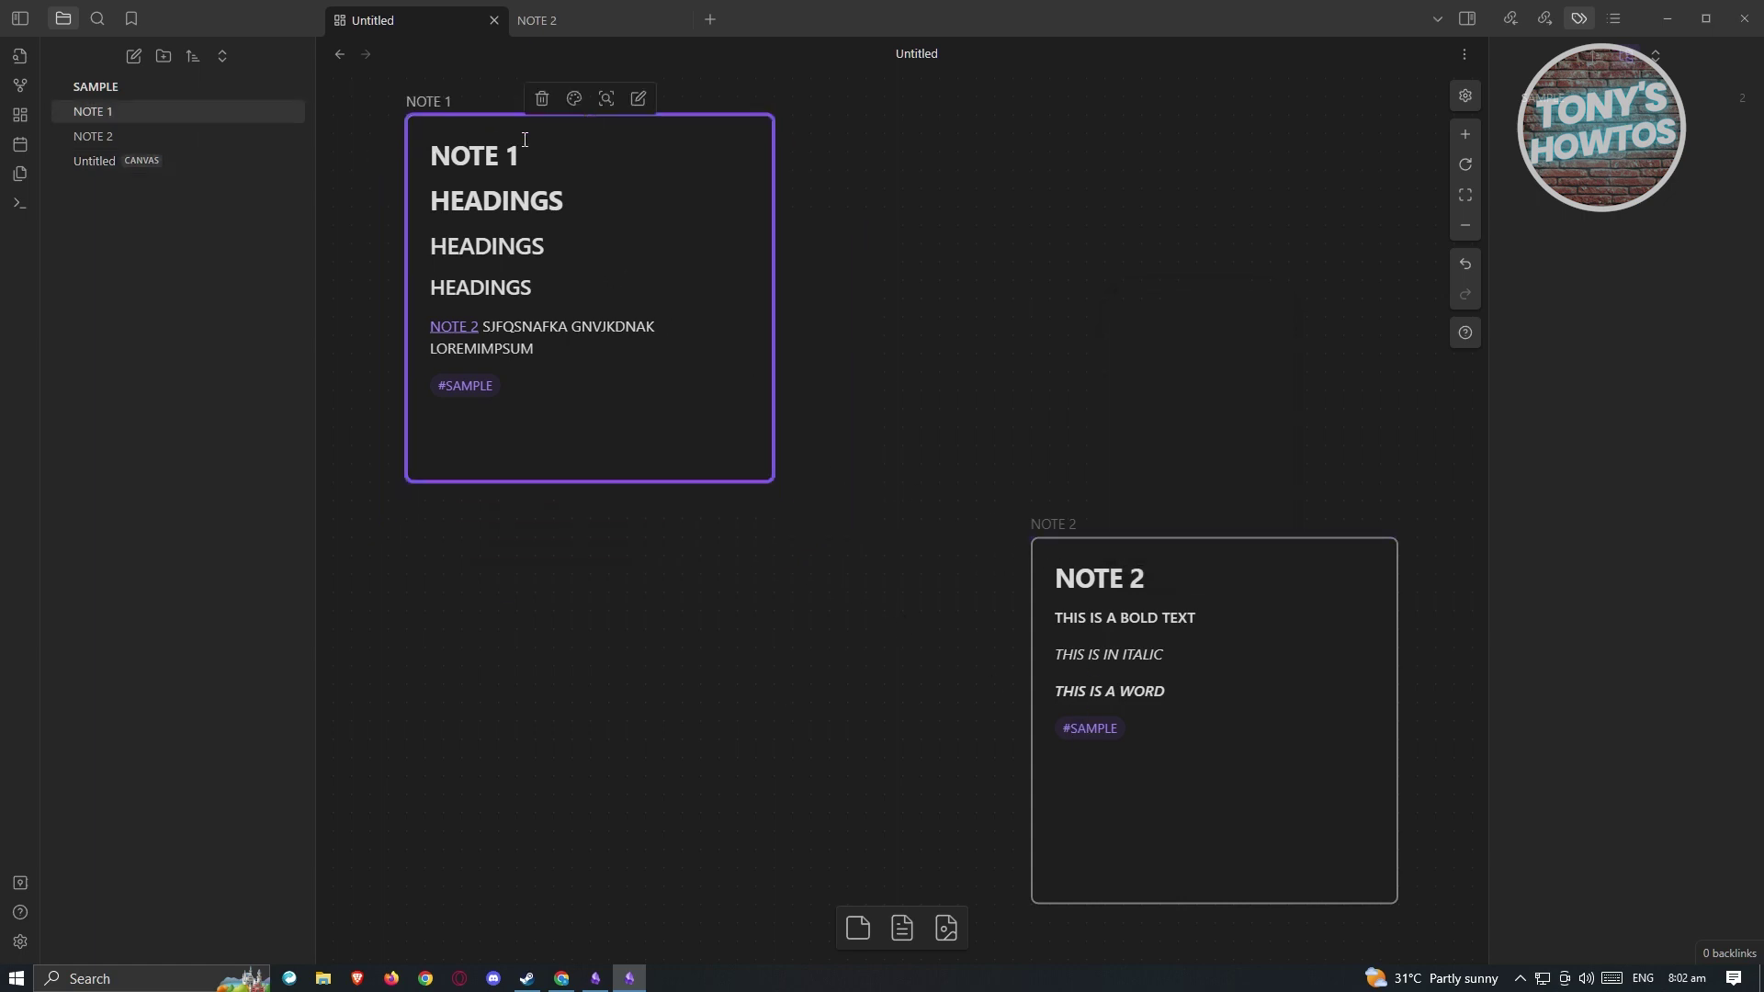
pyautogui.moveTo(1151, 553); pyautogui.dragTo(1078, 533)
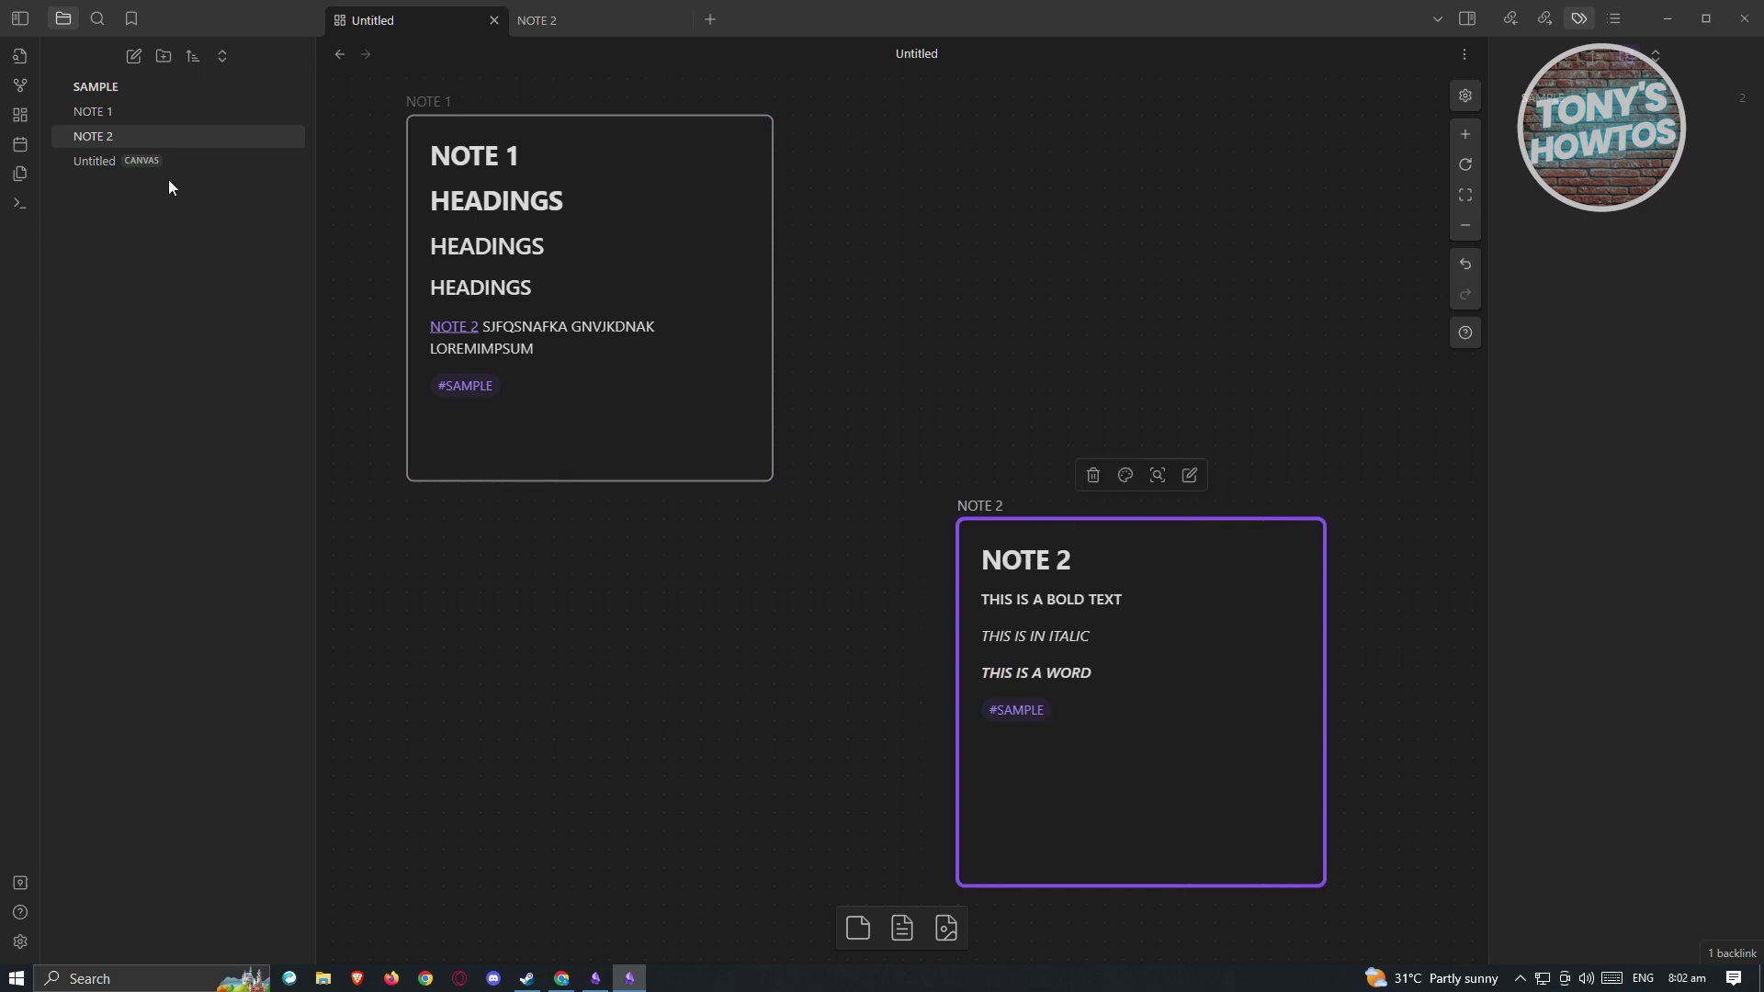
# Examine the link between NOTE 1 and NOTE 2 in the graph view by repositioning their nodes, with the graph settings closed.
pyautogui.click(21, 85)
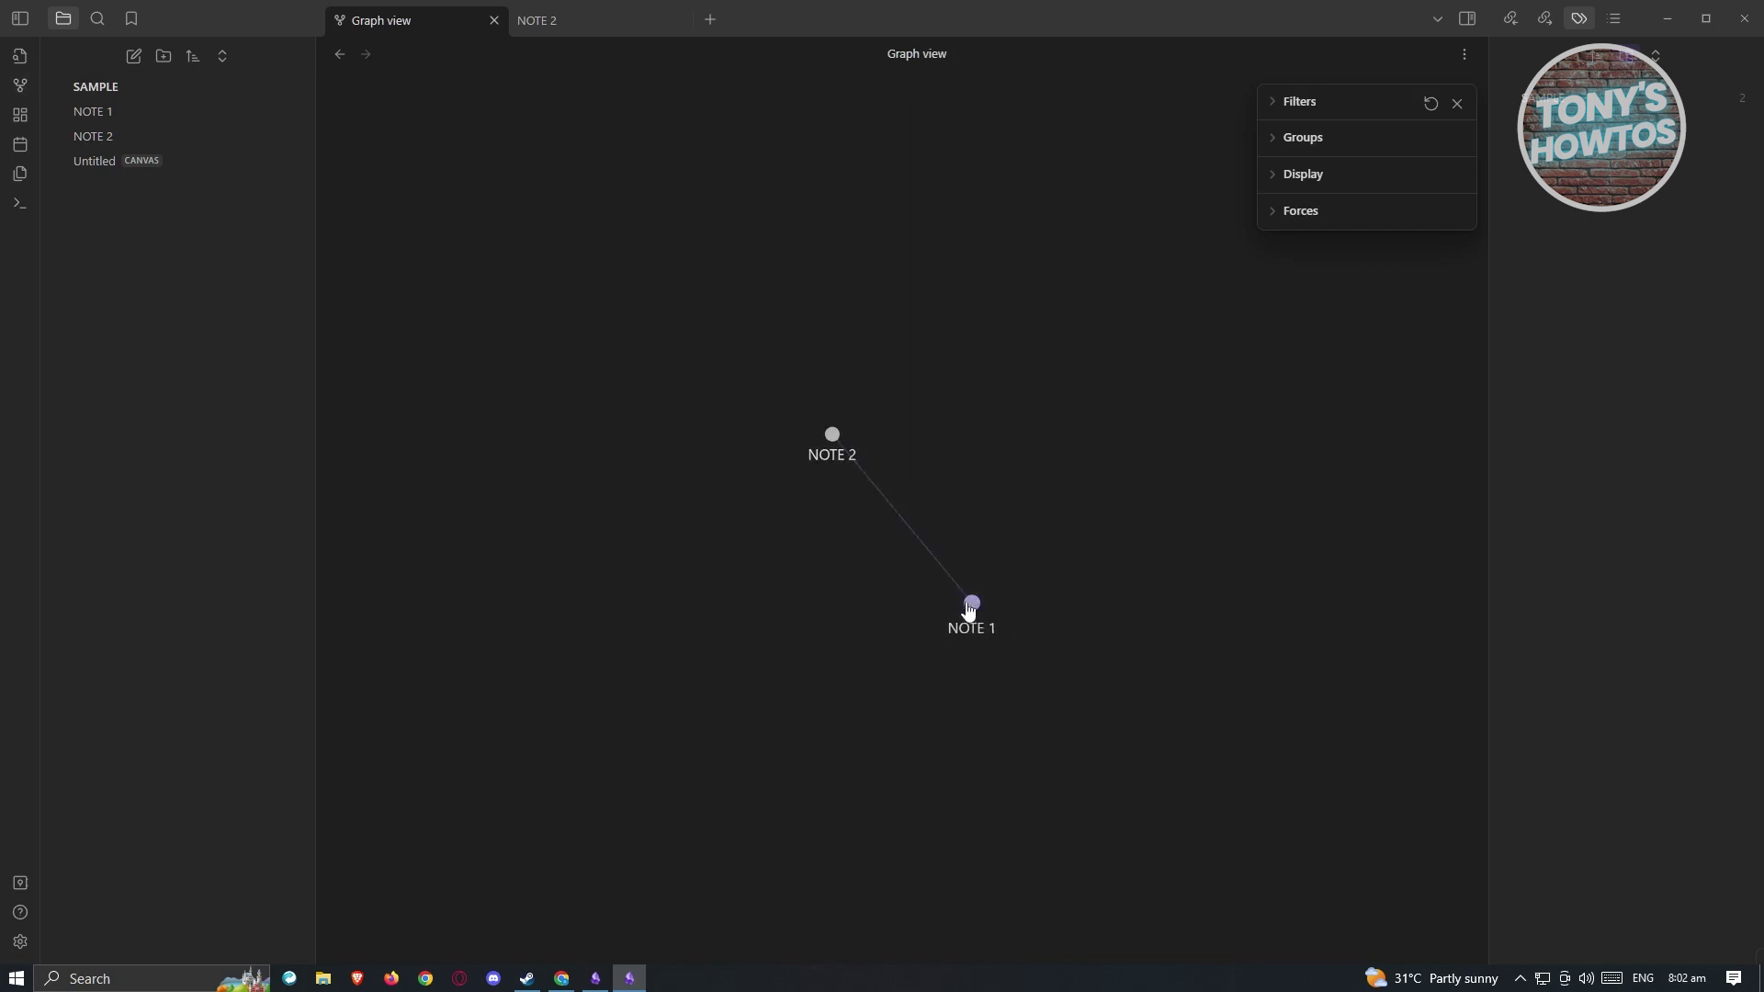
pyautogui.moveTo(971, 607); pyautogui.dragTo(721, 316)
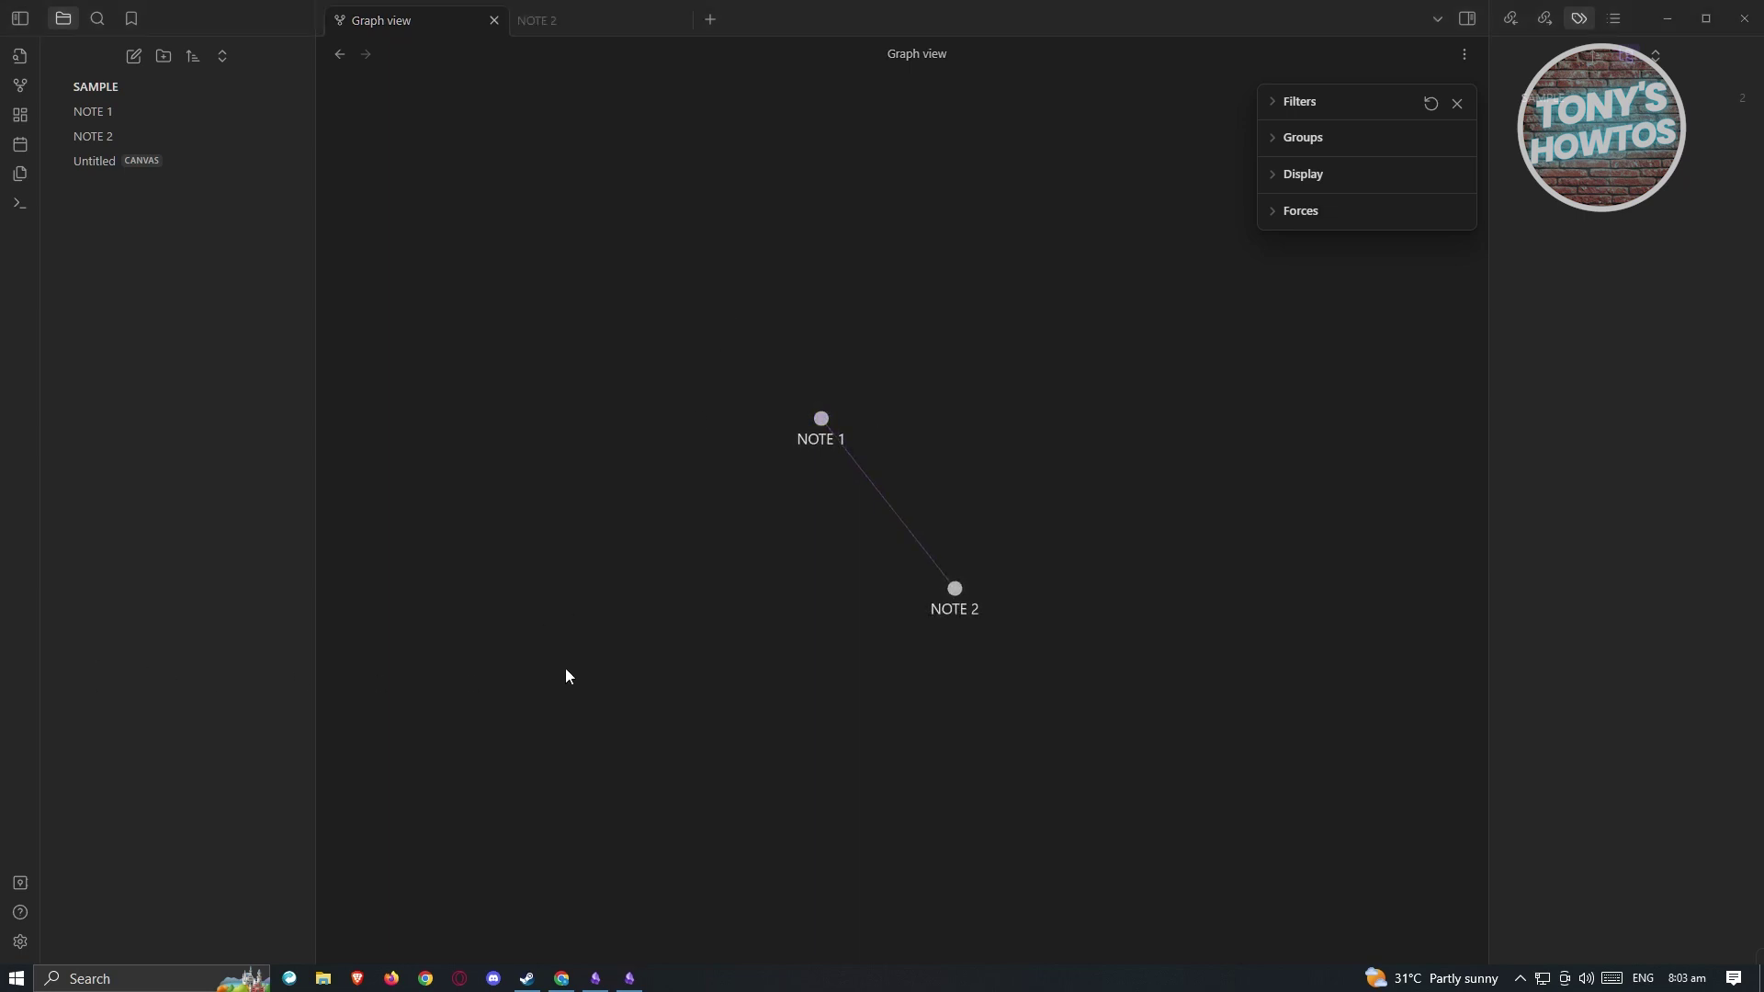
pyautogui.moveTo(821, 421); pyautogui.dragTo(862, 329)
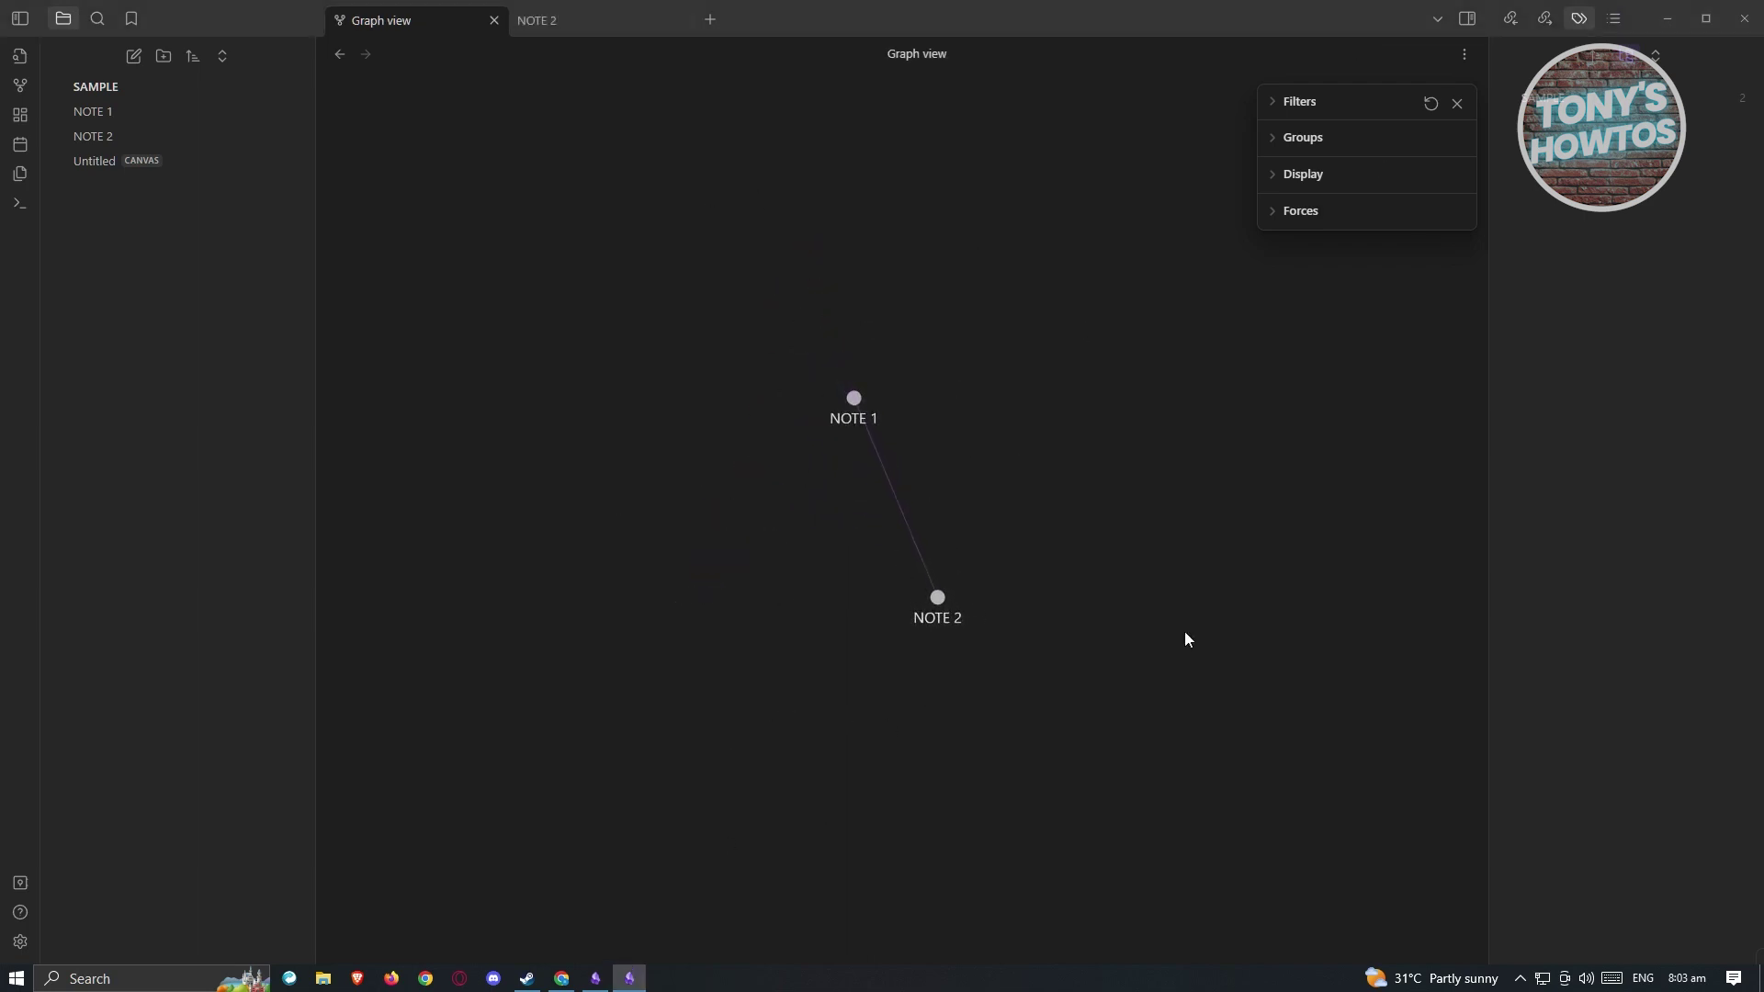
pyautogui.click(1457, 105)
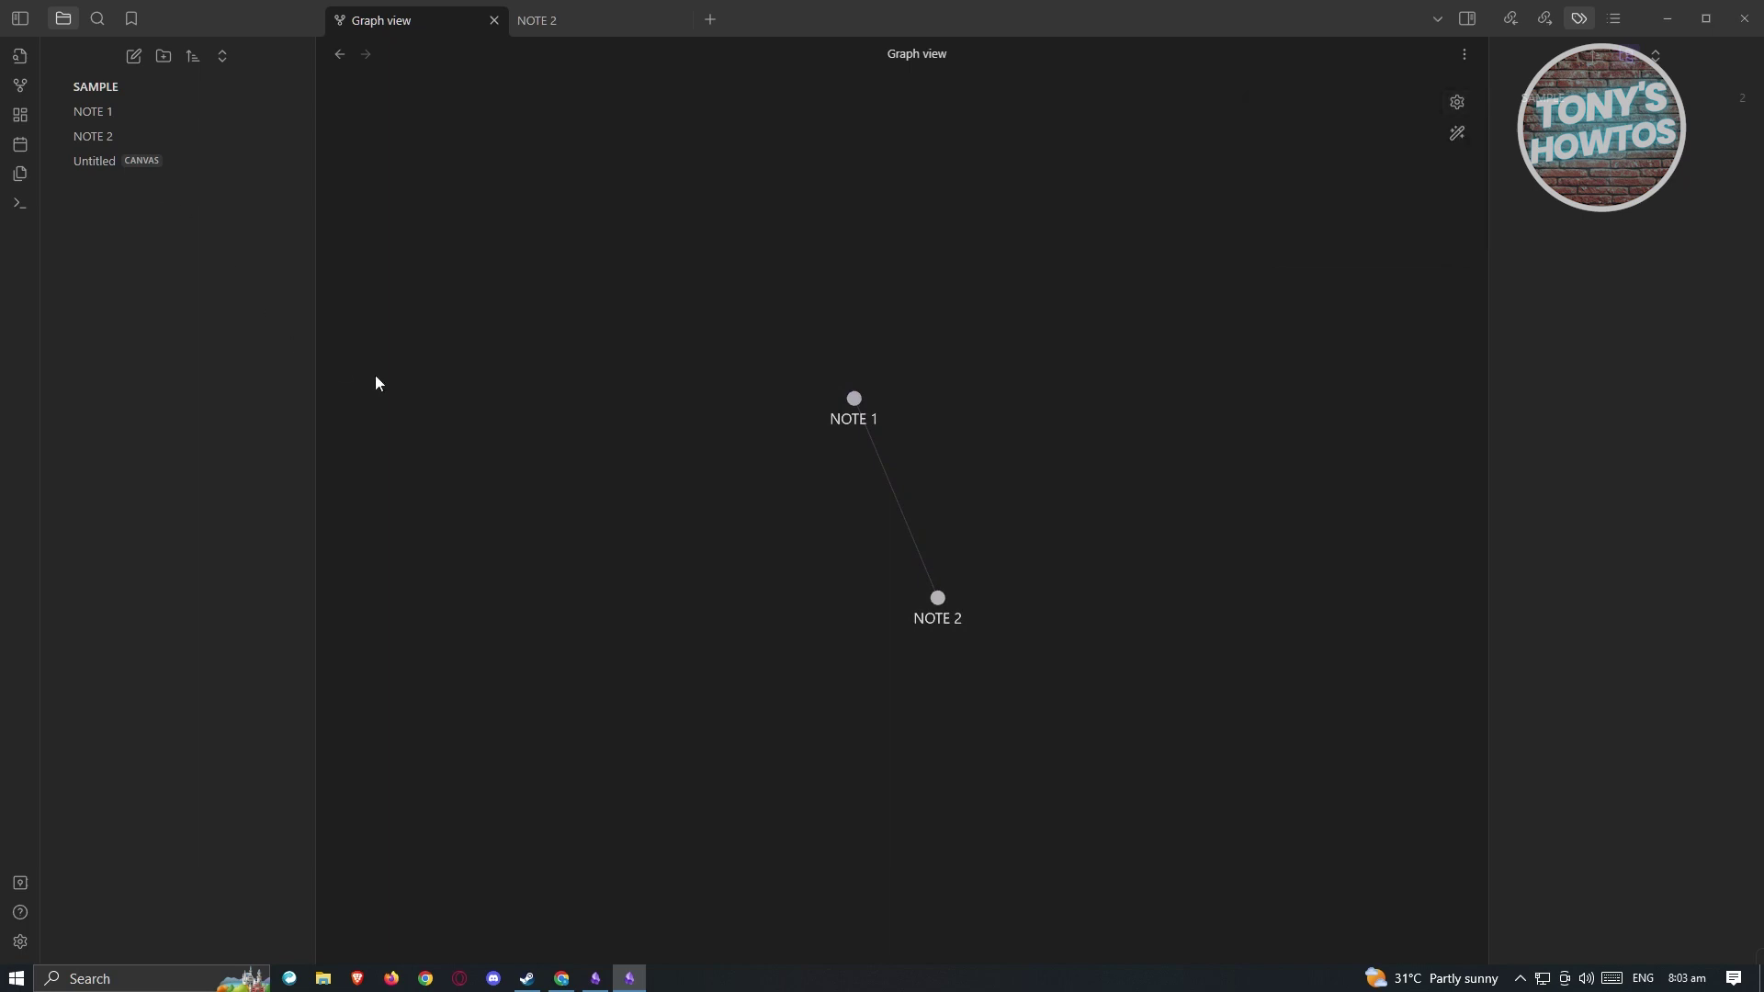
pyautogui.moveTo(940, 608); pyautogui.dragTo(889, 681)
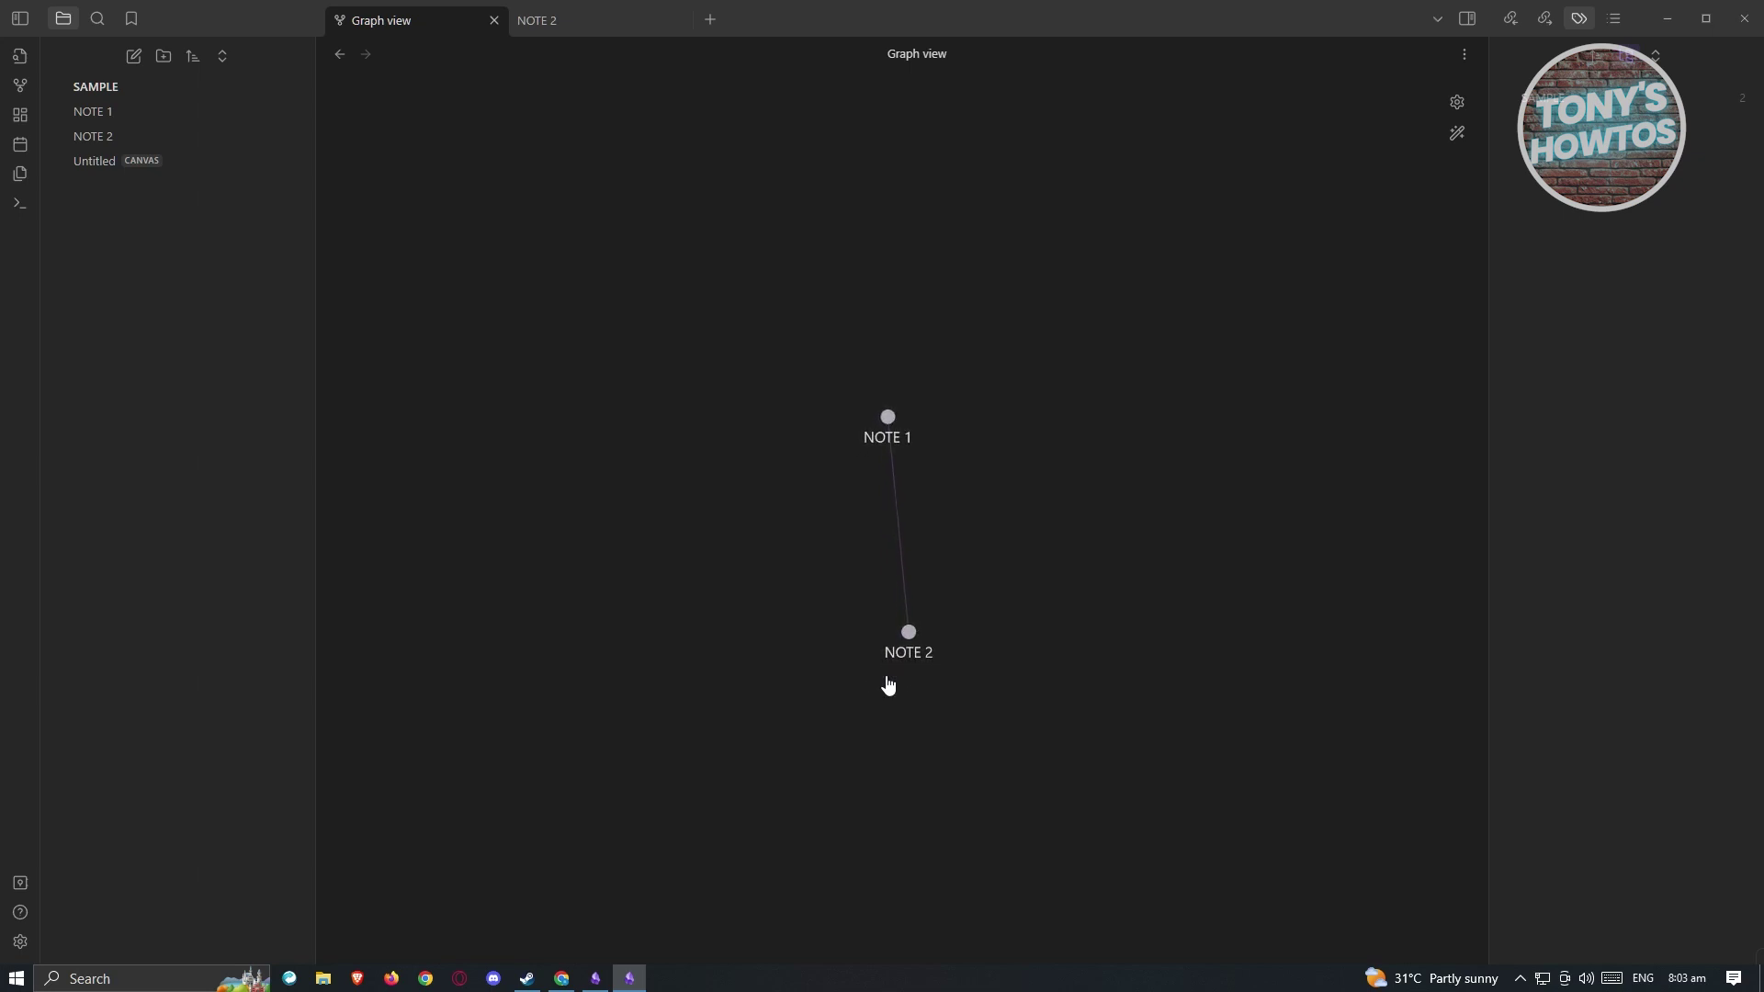
pyautogui.moveTo(913, 642); pyautogui.dragTo(981, 514)
pyautogui.moveTo(791, 456); pyautogui.dragTo(832, 309)
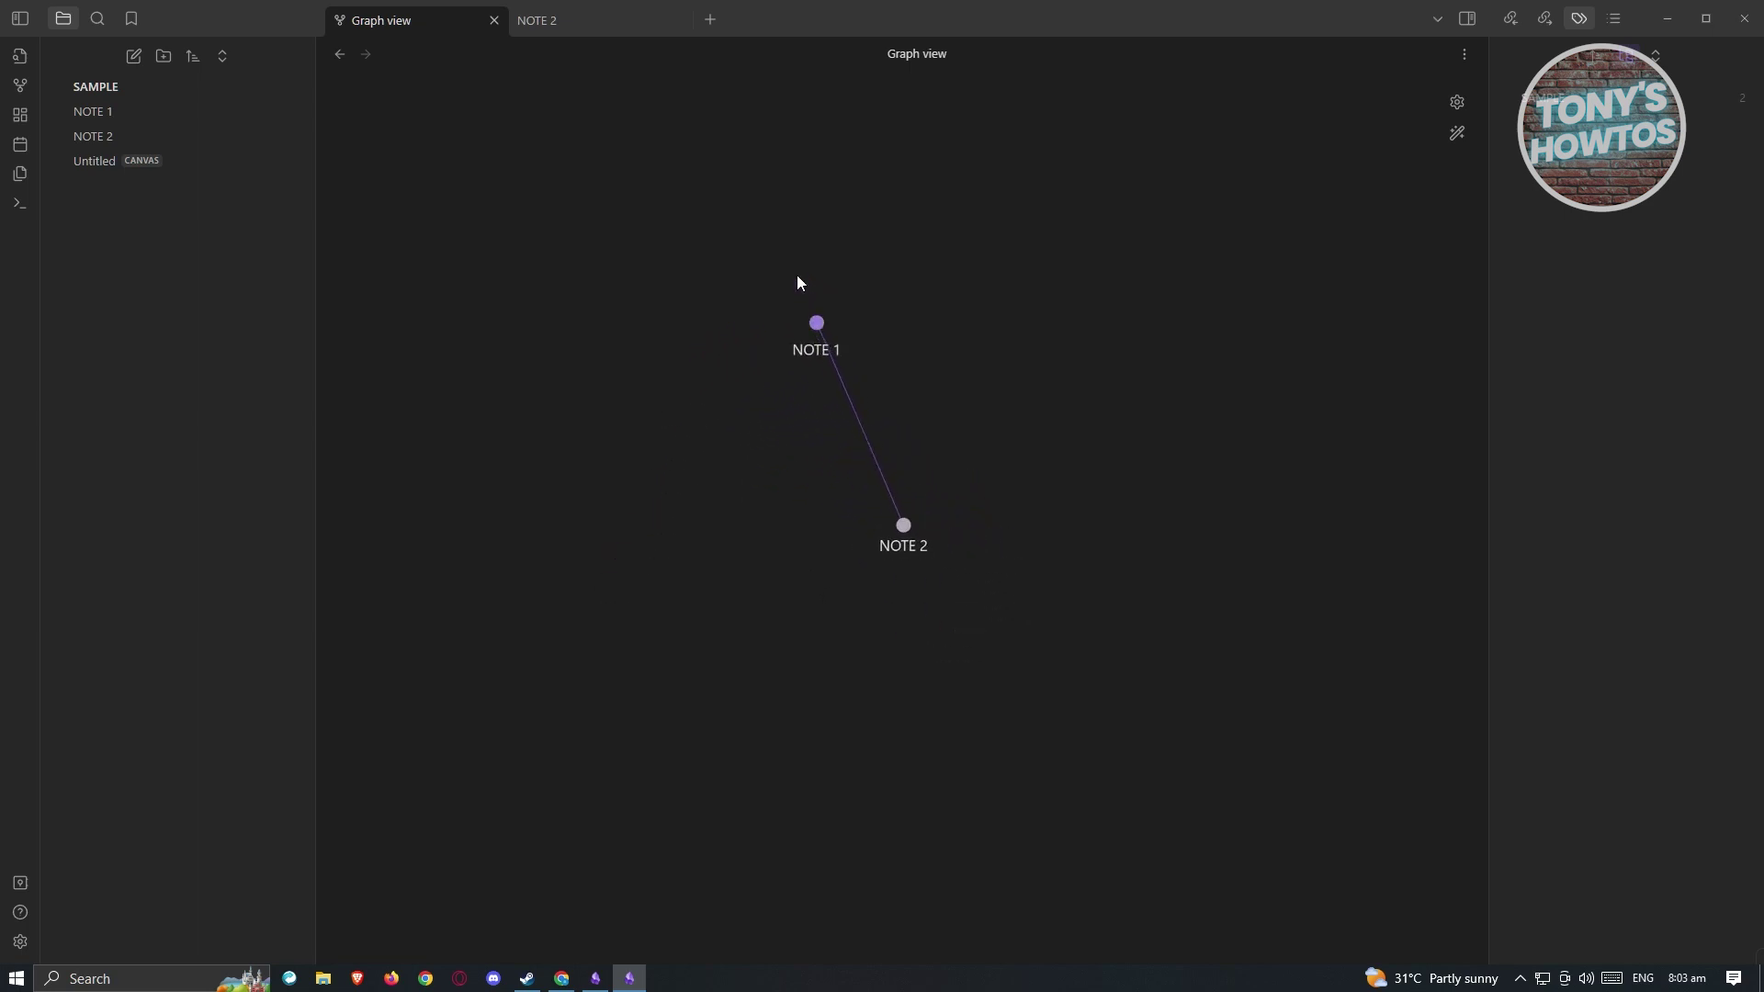